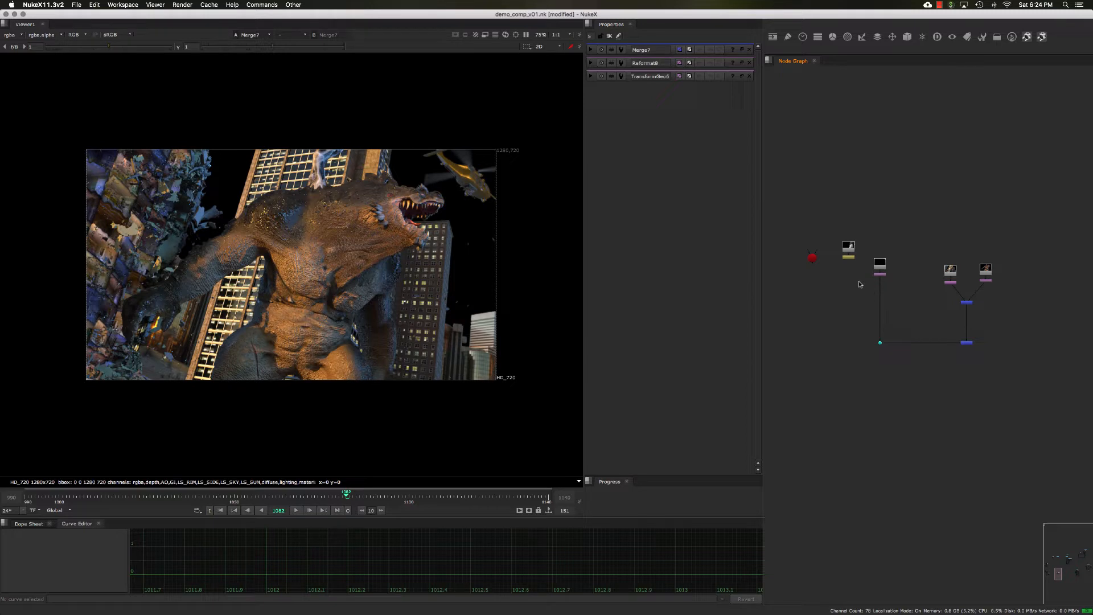
- Create a Project3D node in the node graph and position it near the smoke branch
scroll(899, 293, up, 3)
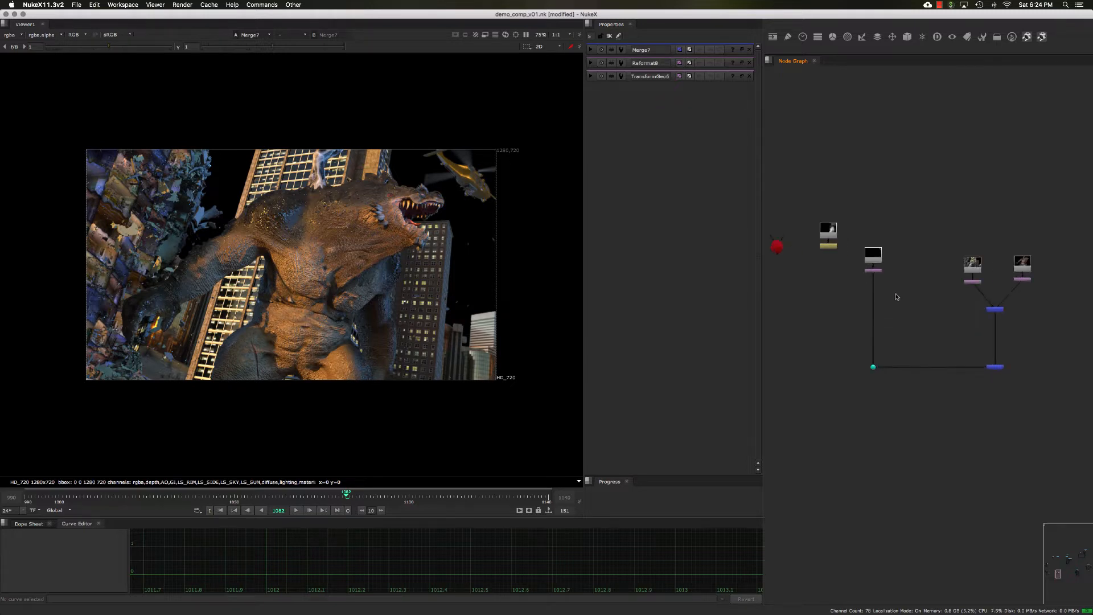
scroll(902, 293, up, 3)
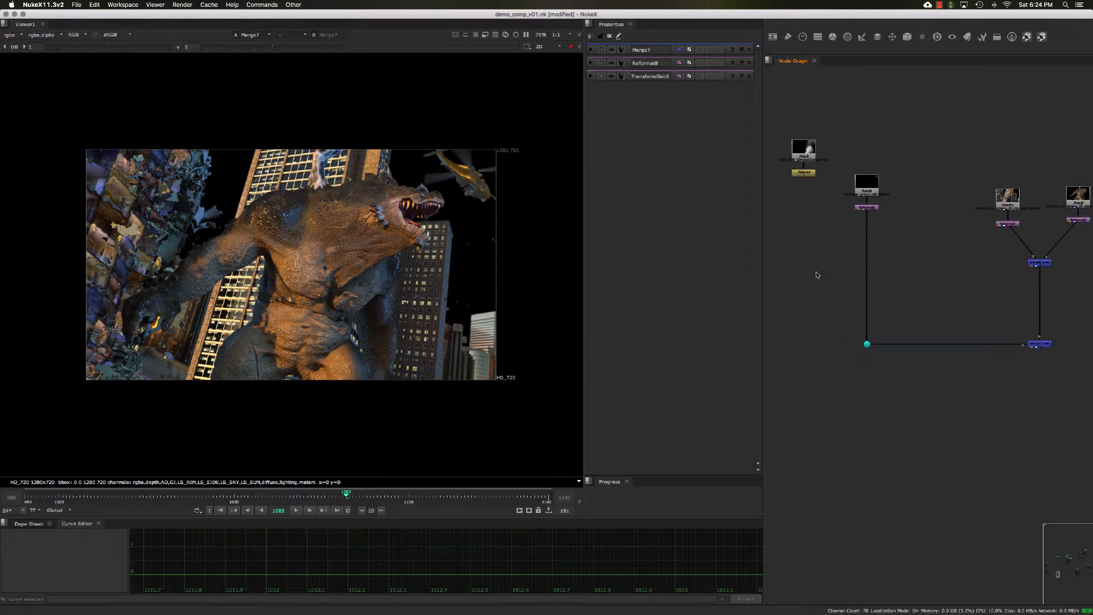
scroll(832, 283, up, 3)
key(Tab)
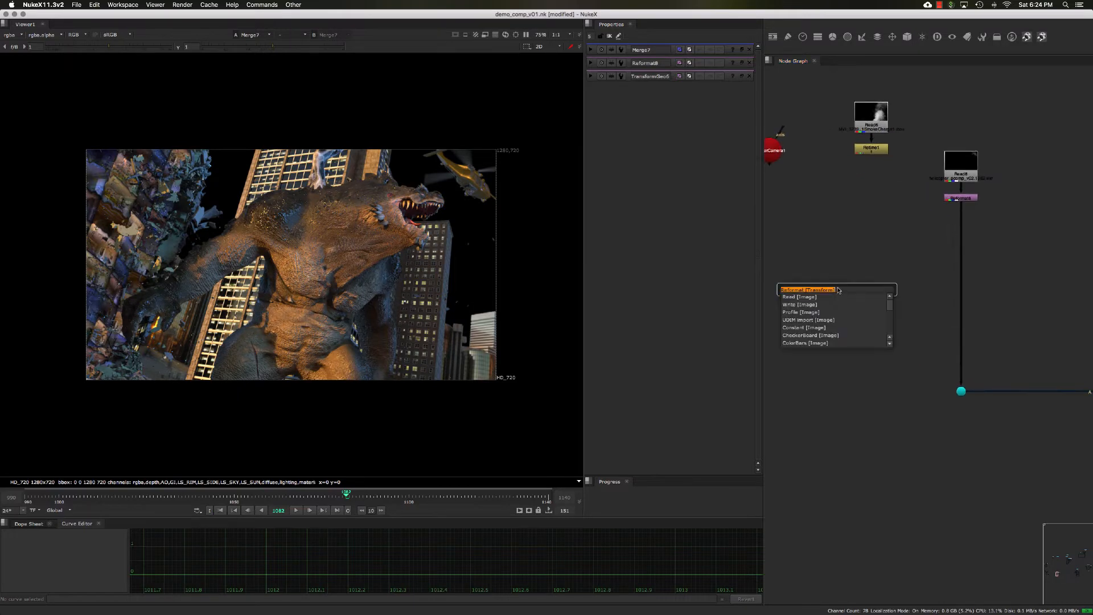
text(pro)
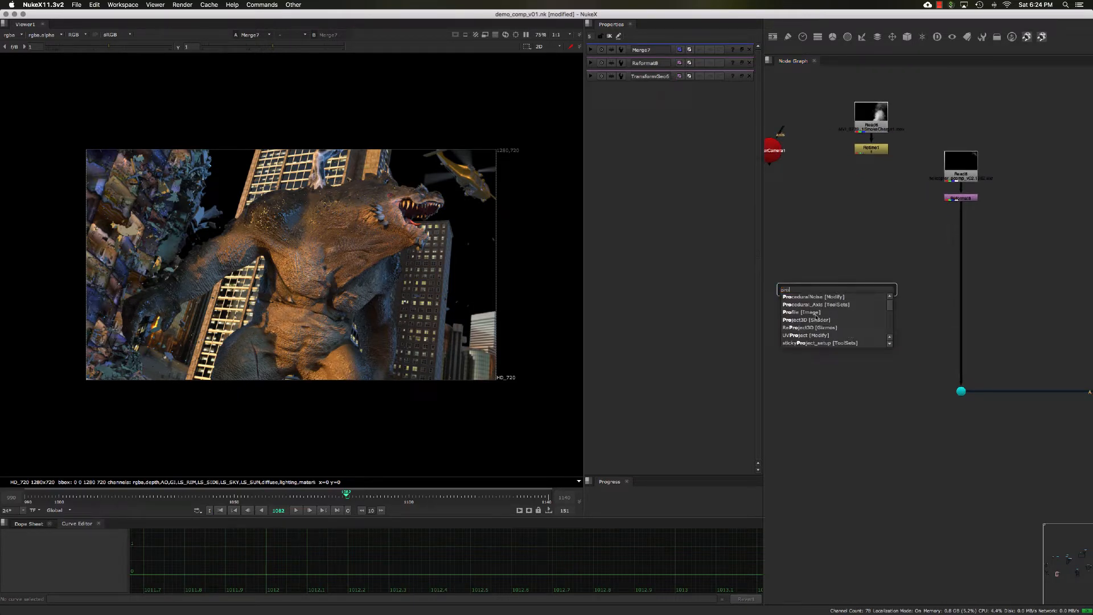
click(813, 320)
scroll(830, 297, up, 1)
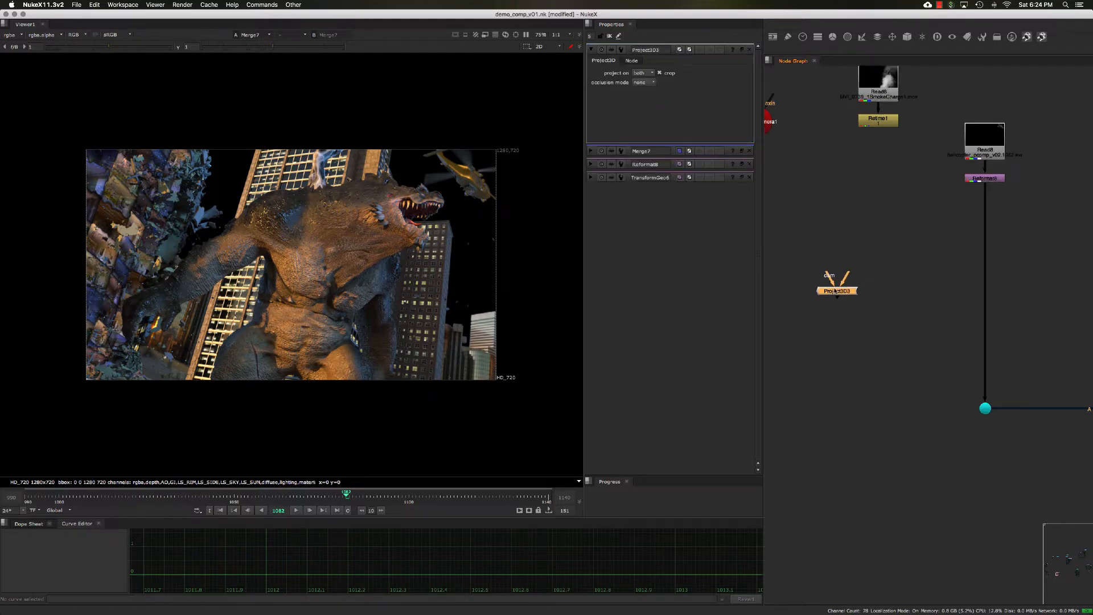
drag(834, 295, 841, 298)
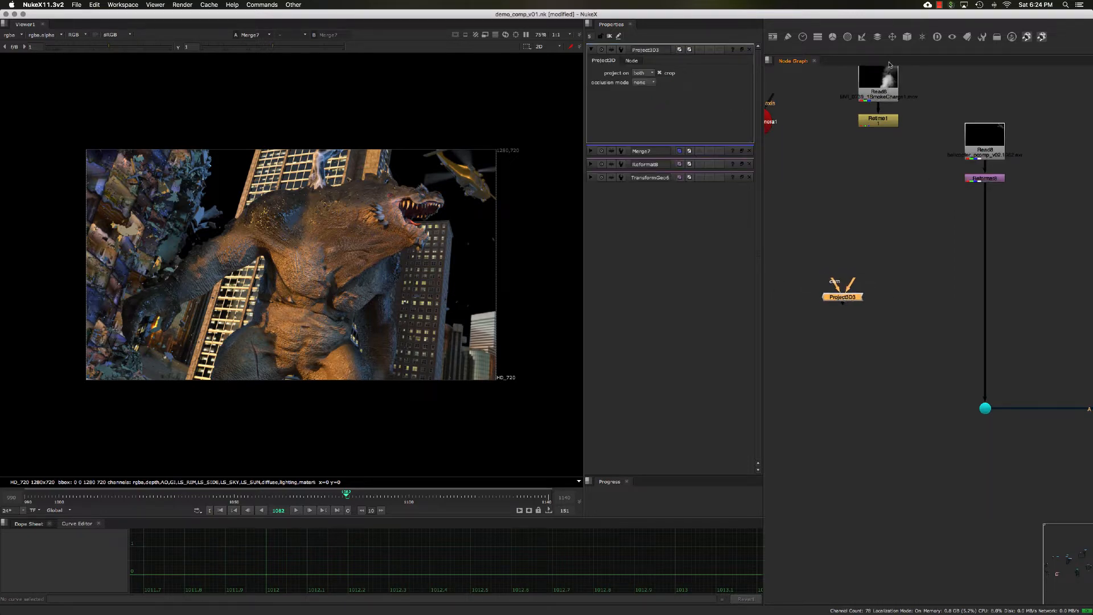
click(907, 37)
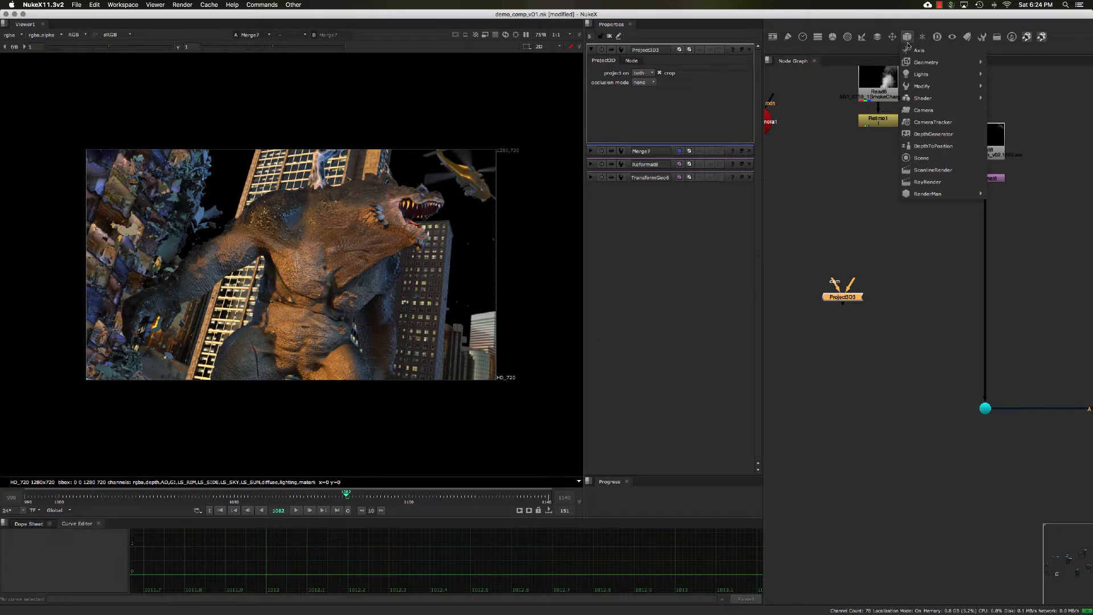
mouse_move(921, 98)
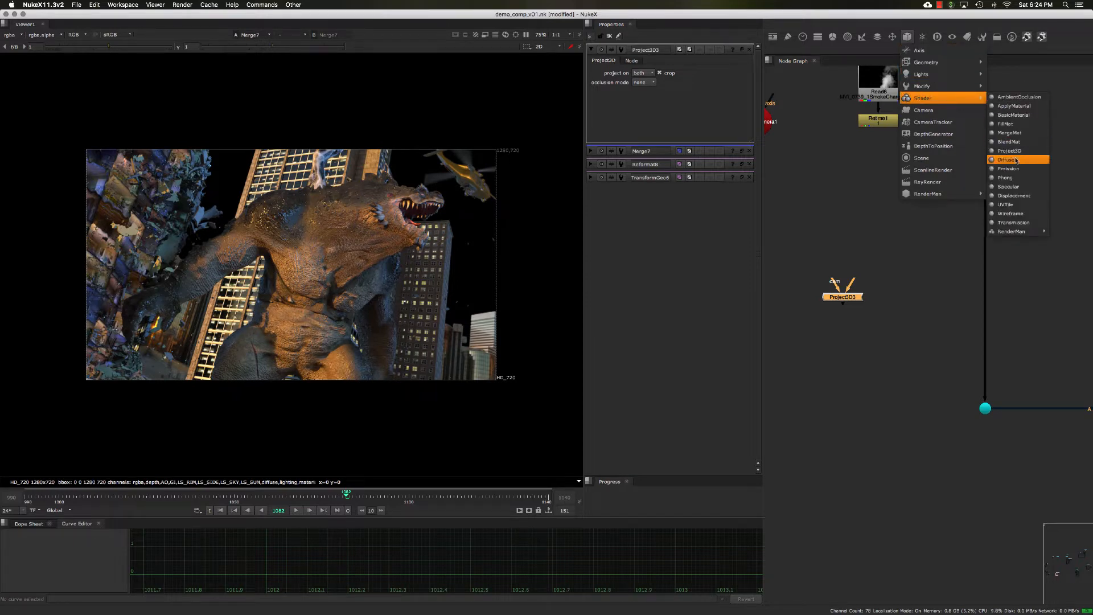
click(880, 161)
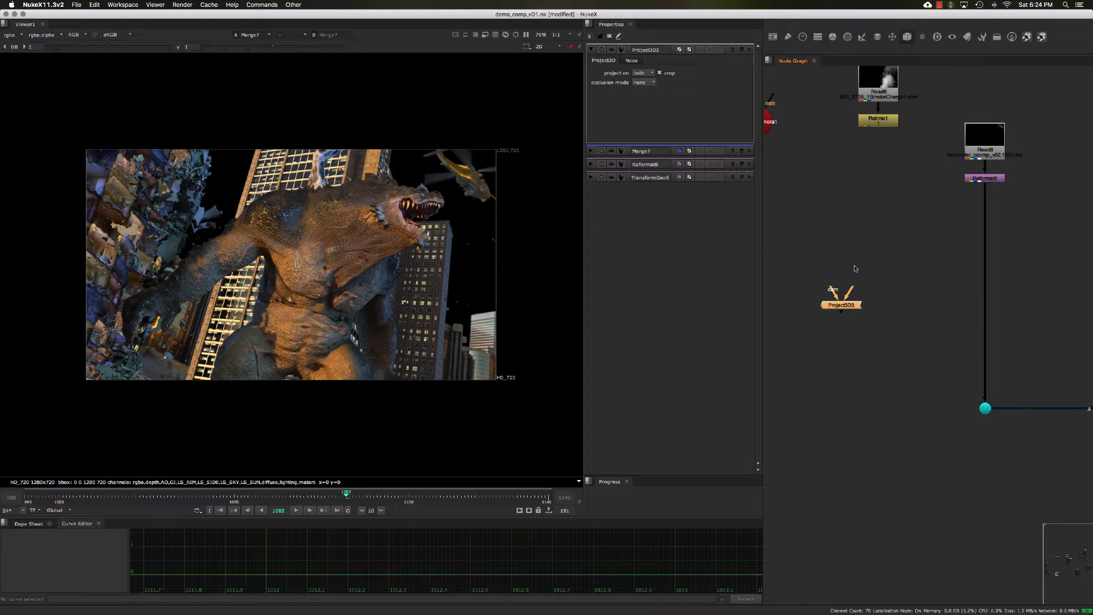
mouse_move(844, 301)
mouse_down()
mouse_move(838, 307)
mouse_move(842, 299)
mouse_up()
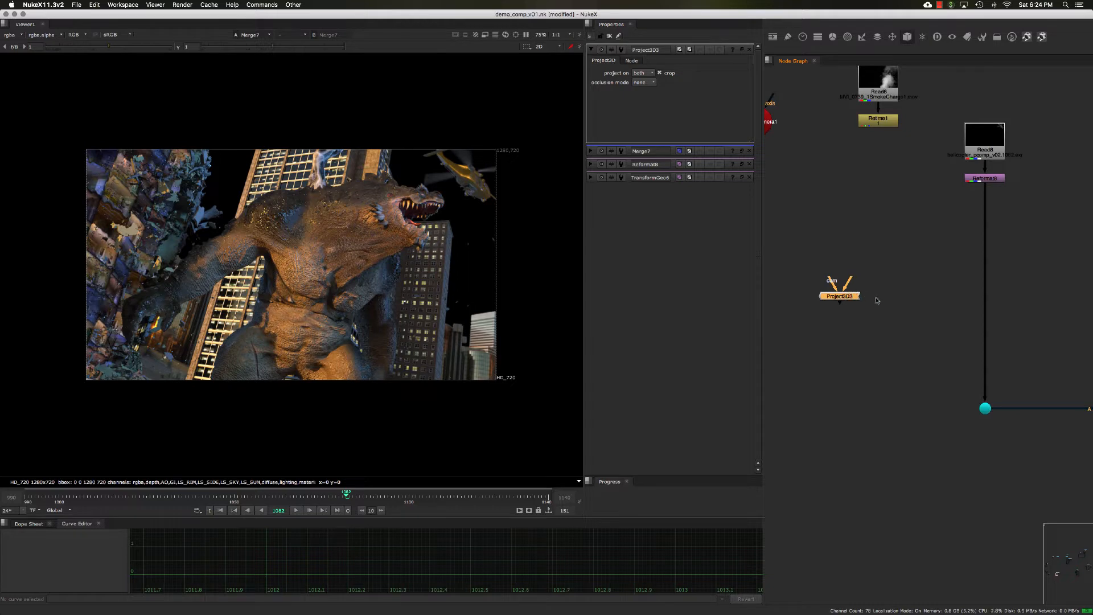
- Pan around the node graph to survey the smoke and helicopter read branches
scroll(874, 299, down, 3)
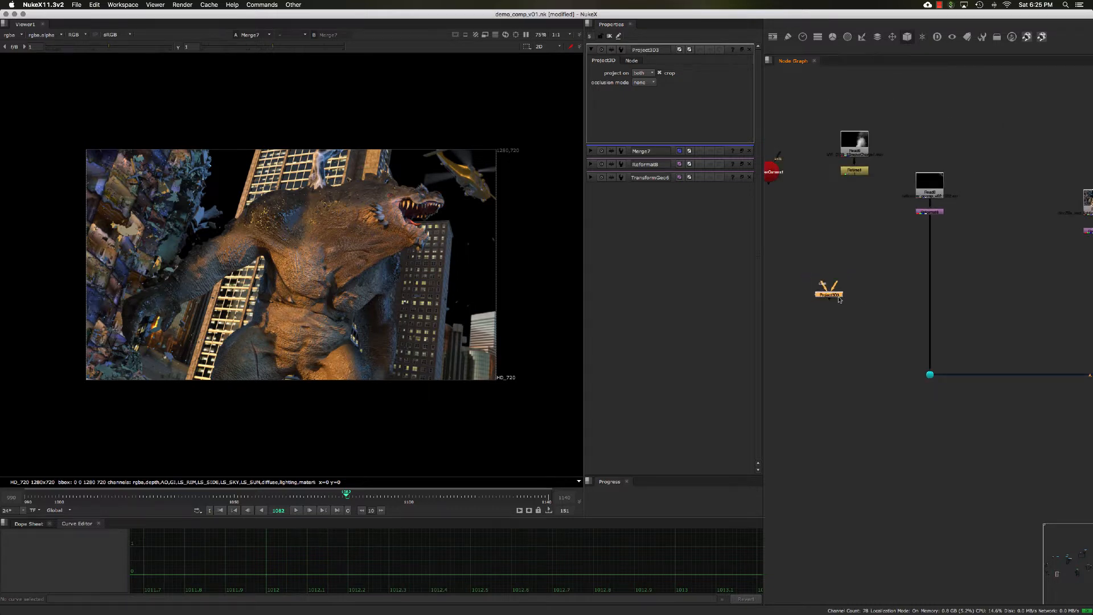
drag(839, 299, 834, 301)
middle_drag(881, 292, 855, 290)
mouse_move(960, 302)
middle_down()
mouse_move(936, 301)
mouse_move(949, 302)
middle_up()
middle_drag(918, 258, 967, 271)
middle_drag(859, 251, 864, 259)
drag(805, 131, 845, 205)
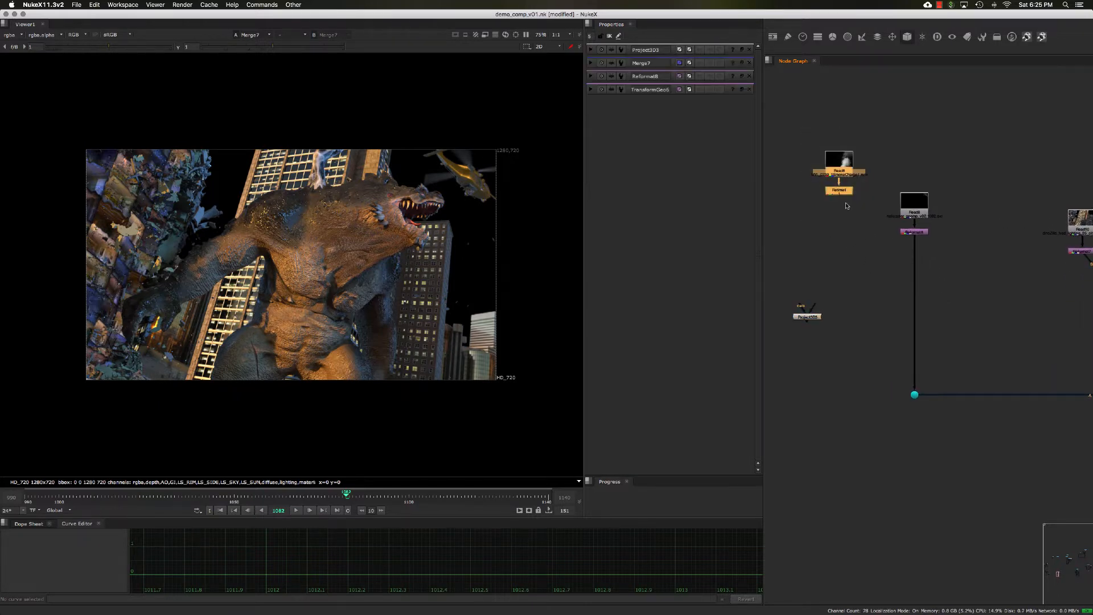
- View the smoke Read node and then its Retime node in the viewer, and play back the sequence
click(847, 159)
key(1)
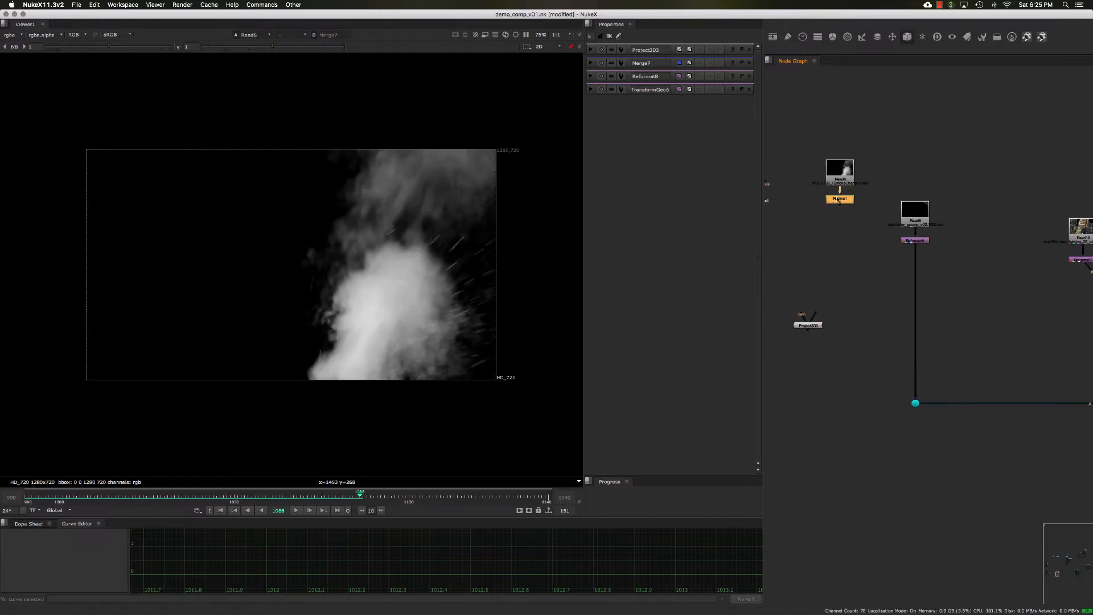
middle_drag(851, 219, 852, 228)
click(853, 228)
scroll(831, 224, up, 3)
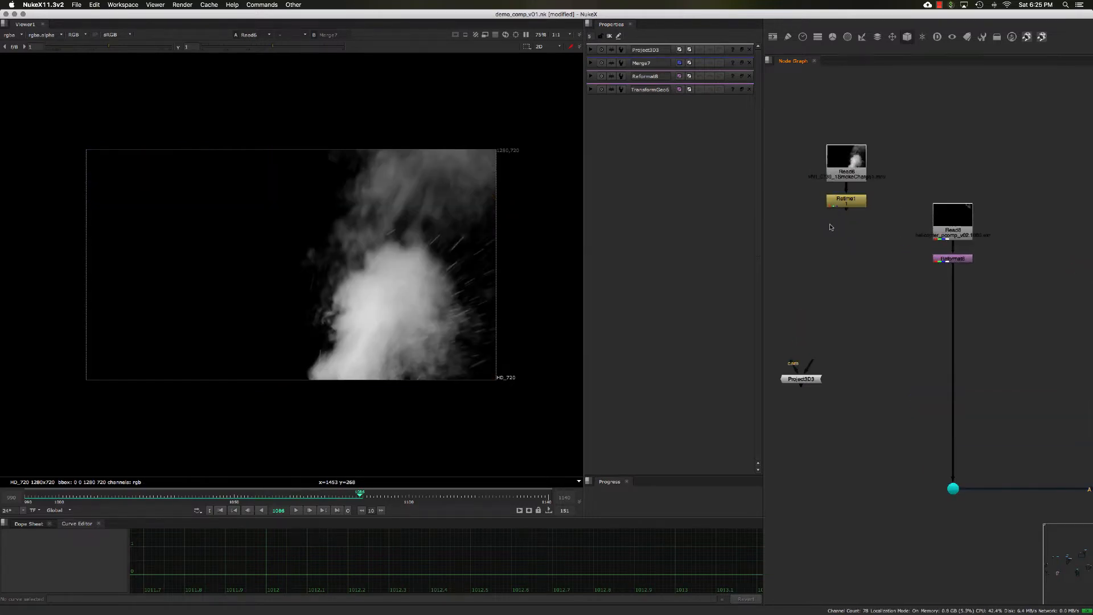
click(843, 205)
key(1)
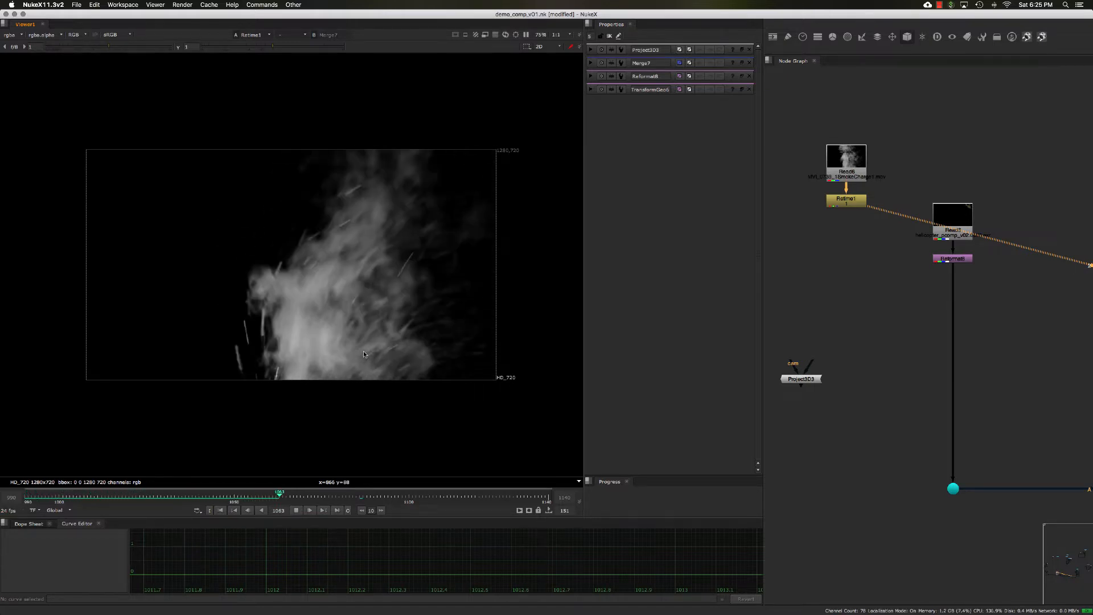
click(297, 511)
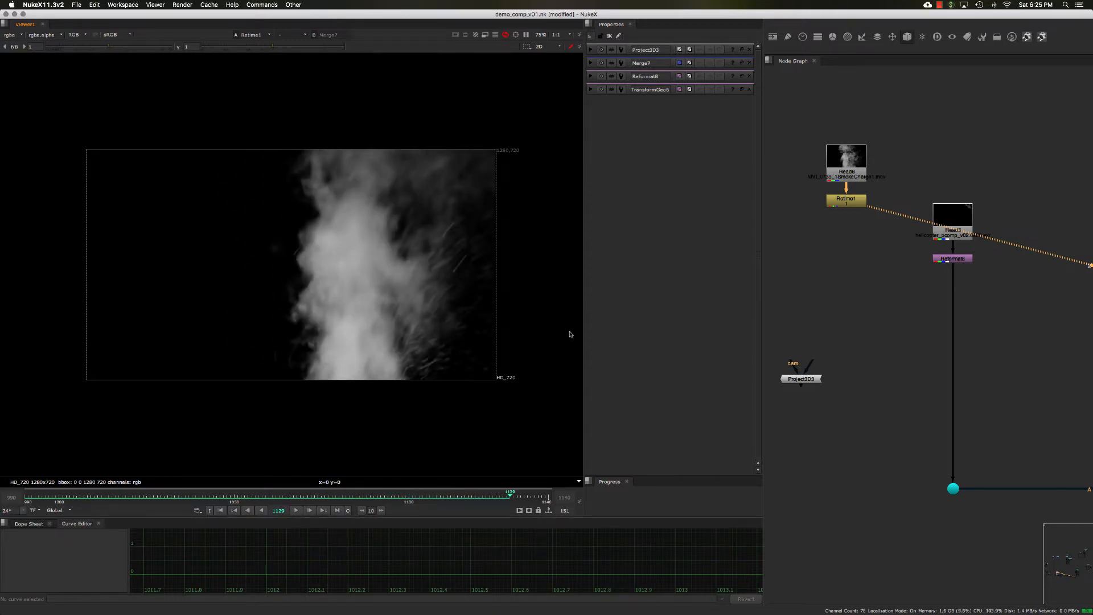
- View the helicopter Reformat8 node at frame 1080 and zoom in on the helicopter in the viewer
double_click(951, 258)
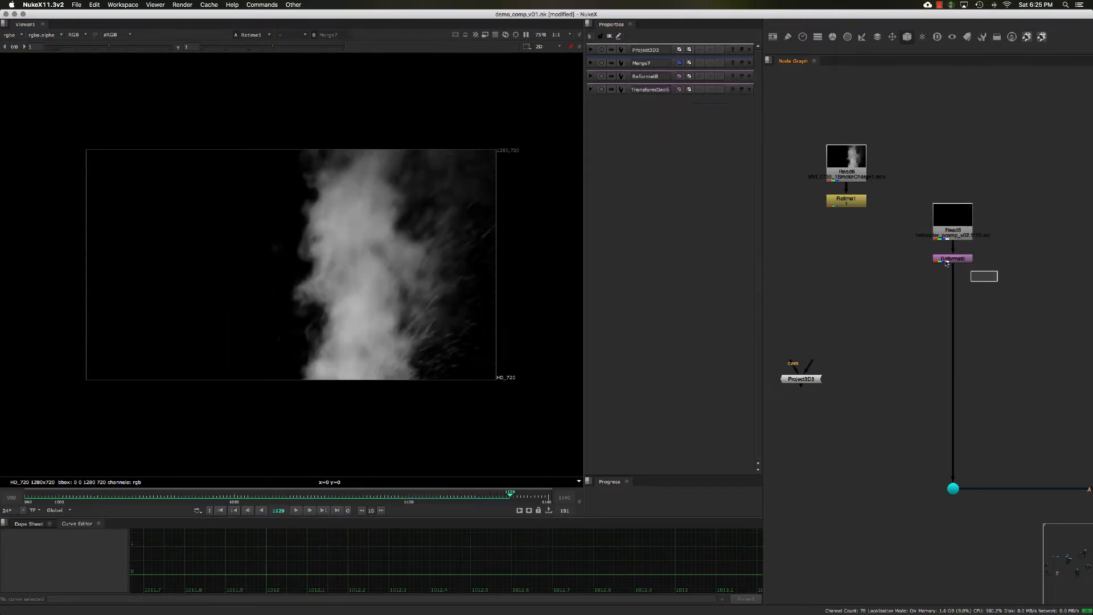
key(1)
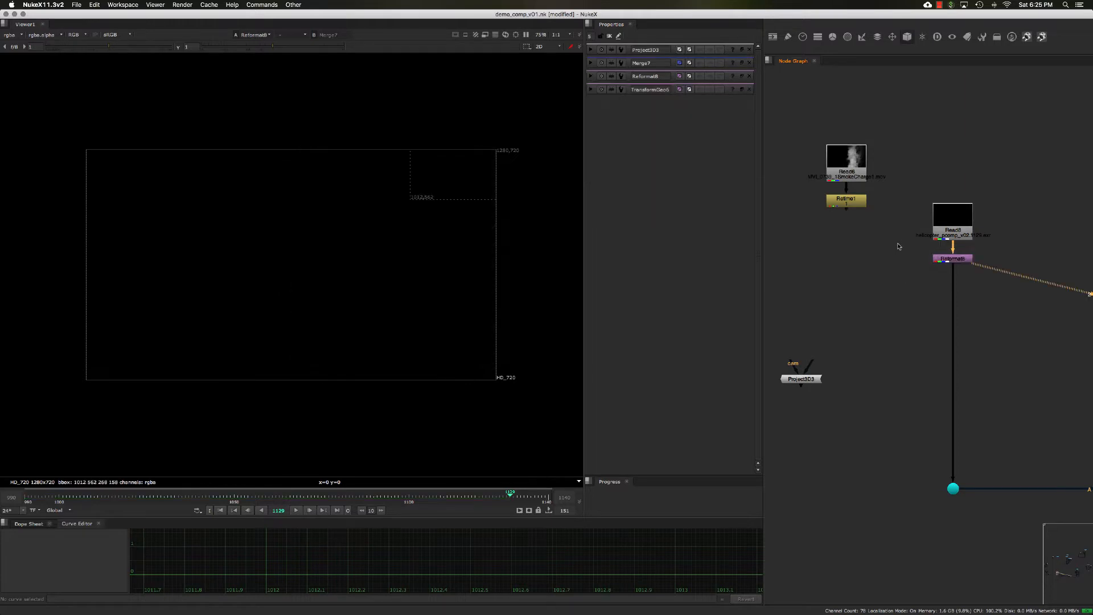
click(339, 497)
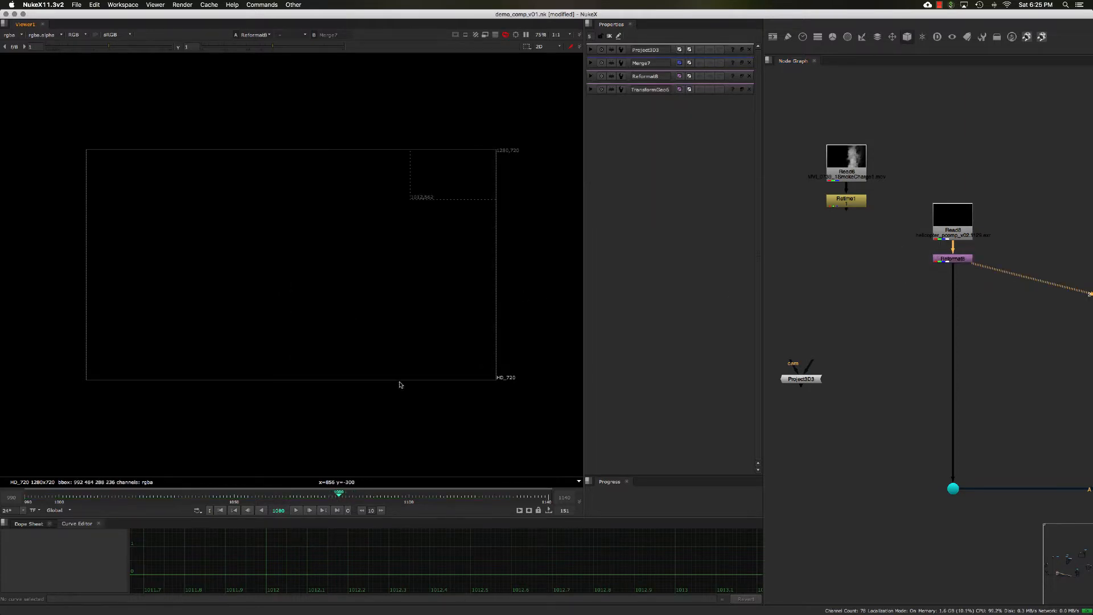
scroll(462, 188, up, 1)
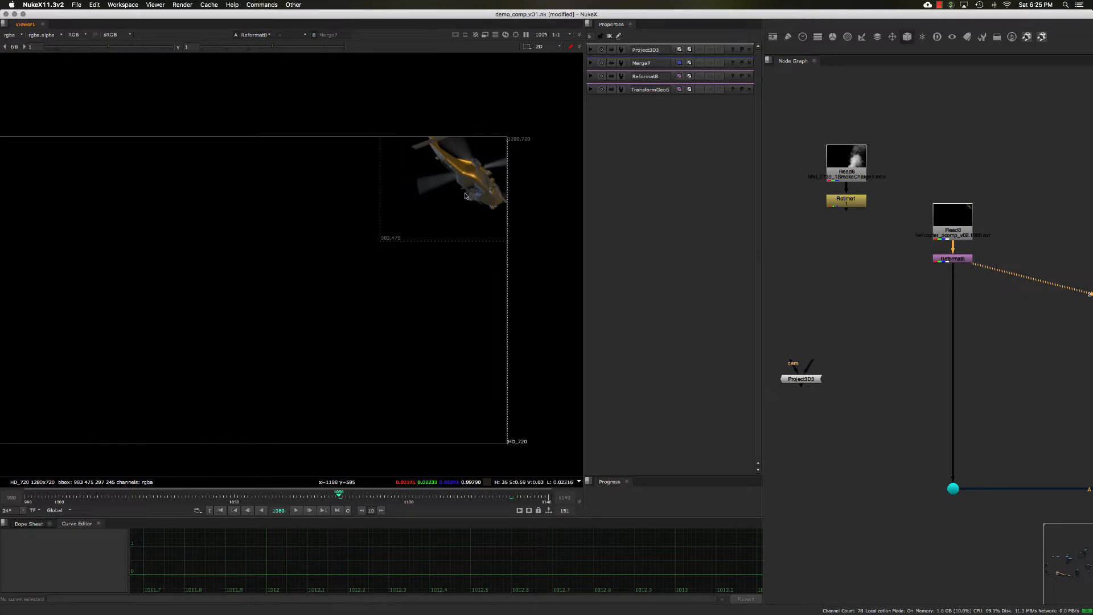
scroll(467, 195, up, 1)
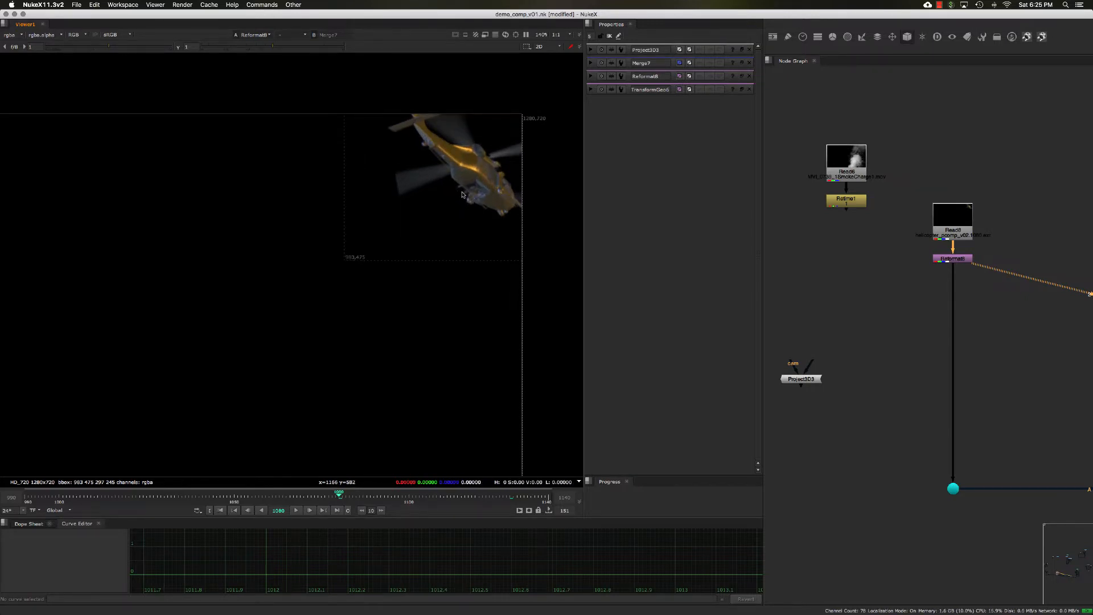
middle_drag(479, 206, 476, 199)
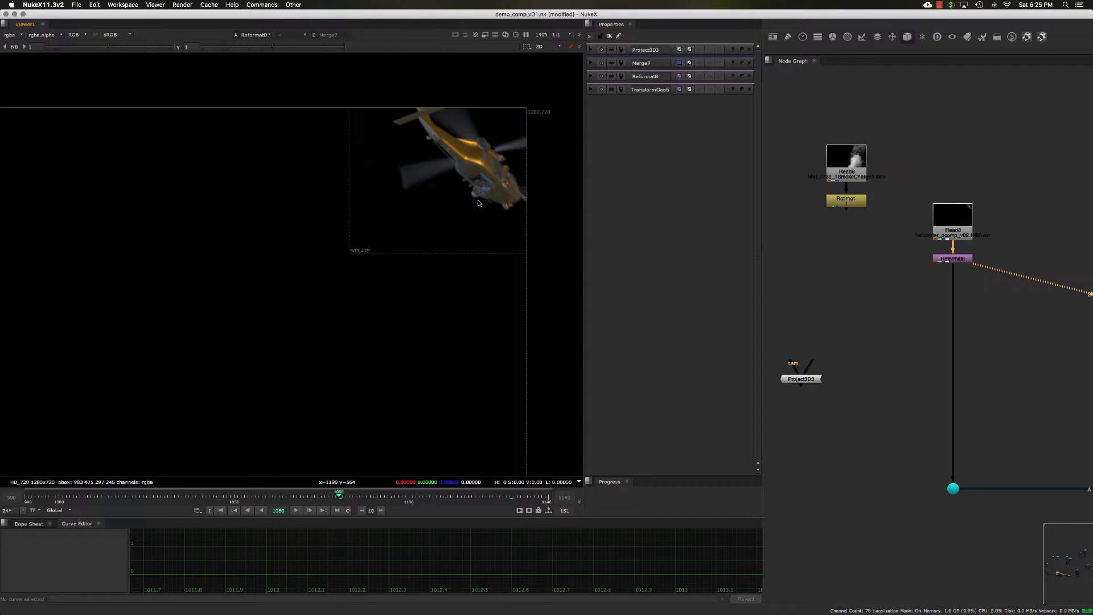
scroll(475, 203, down, 4)
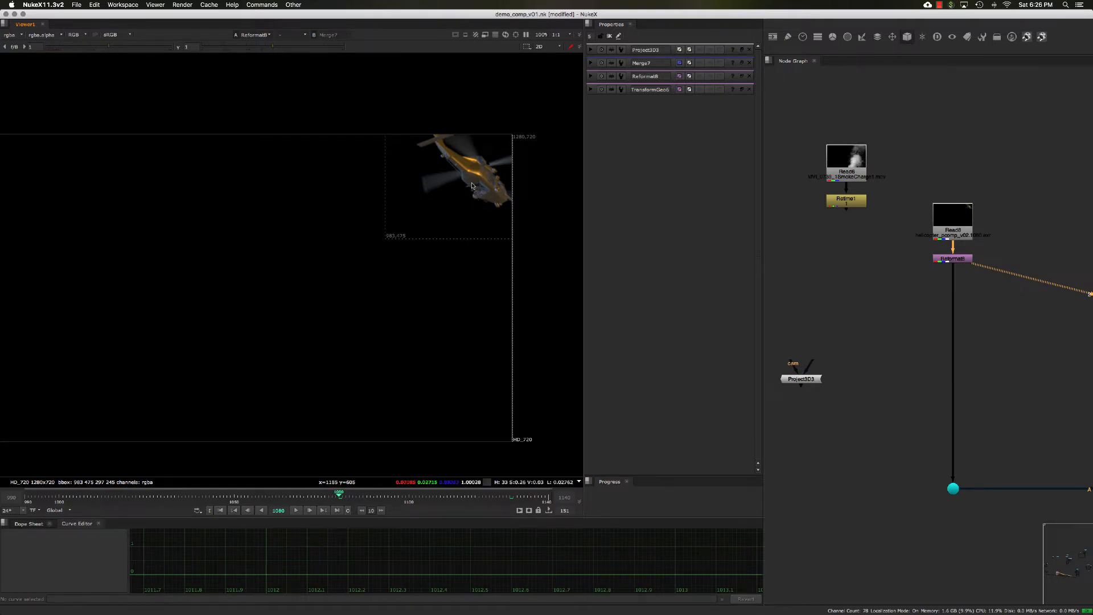
- Navigate the node graph to survey the full 3D scene setup with its cameras and scene nodes
mouse_move(879, 250)
middle_down()
mouse_move(844, 223)
mouse_move(857, 251)
middle_up()
click(821, 185)
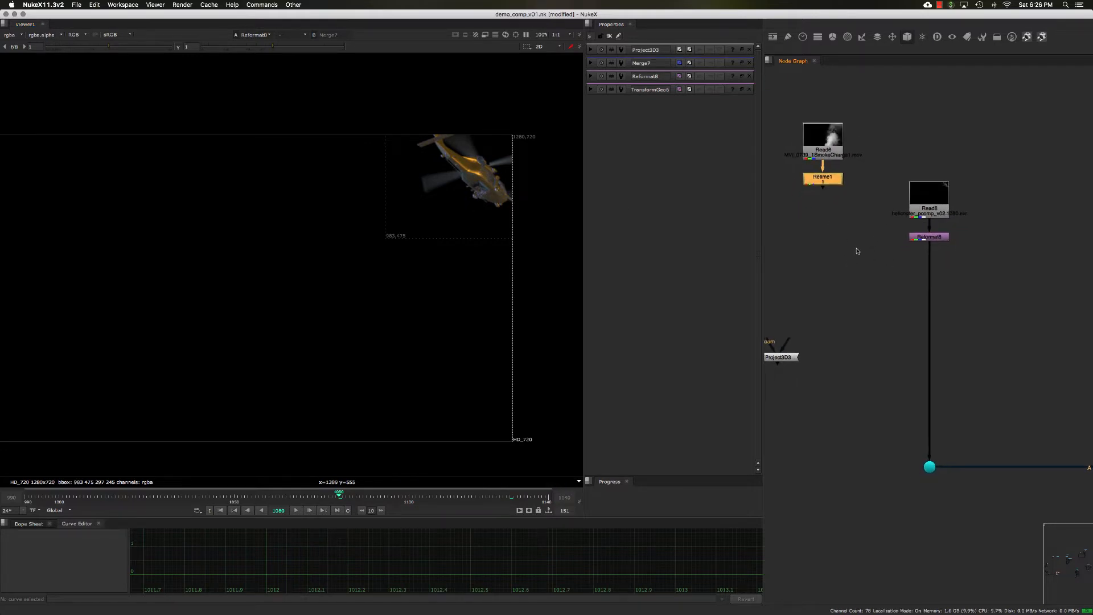
scroll(858, 251, down, 2)
scroll(860, 265, down, 2)
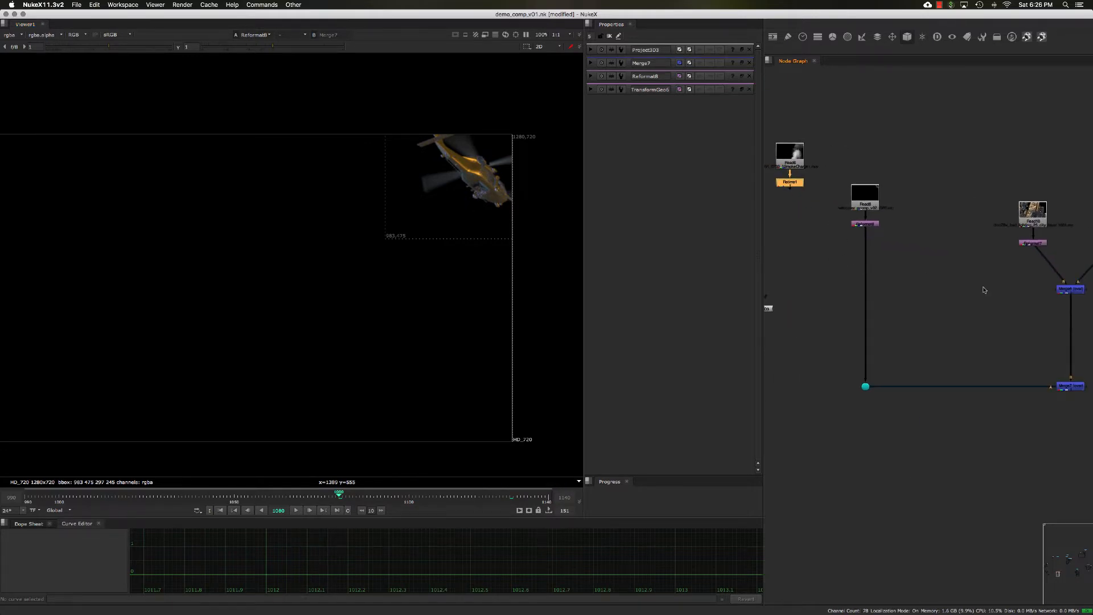
mouse_move(985, 290)
middle_down()
mouse_move(968, 284)
mouse_move(989, 282)
mouse_move(975, 288)
middle_up()
middle_drag(886, 232, 895, 251)
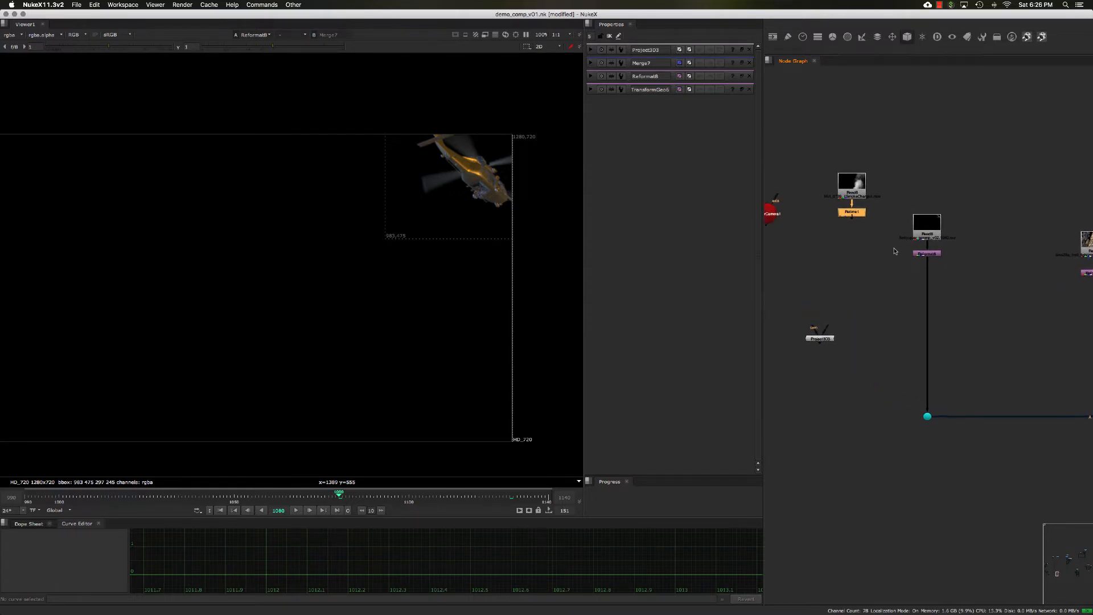
drag(890, 240, 916, 263)
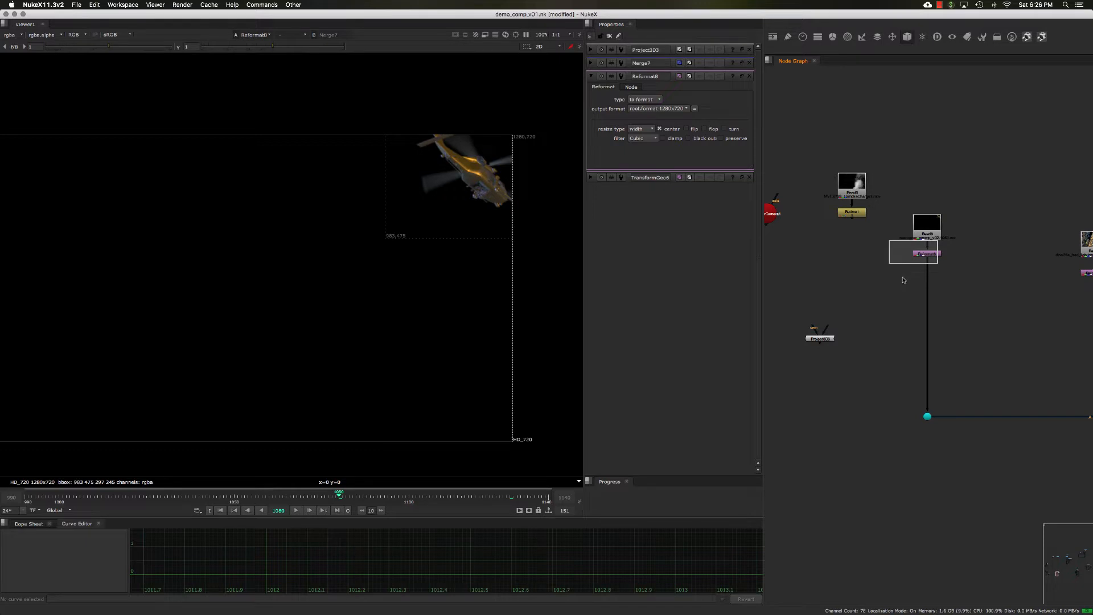
middle_drag(885, 270, 900, 287)
mouse_move(951, 250)
mouse_down()
mouse_move(952, 228)
mouse_move(974, 289)
mouse_move(952, 267)
mouse_up()
middle_drag(929, 275, 930, 264)
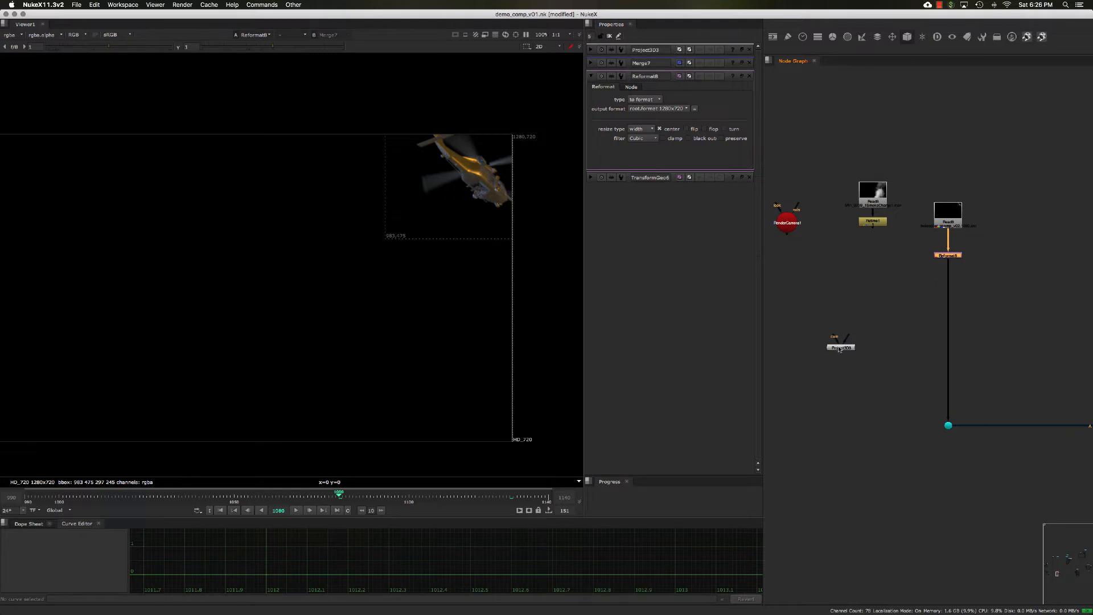
drag(839, 349, 824, 335)
middle_drag(891, 279, 903, 298)
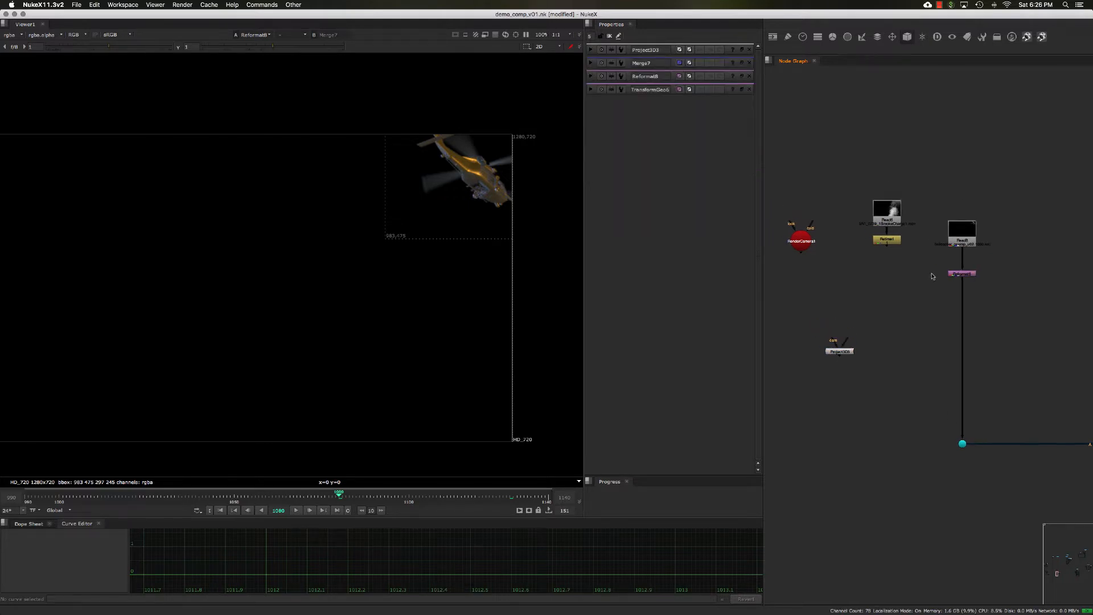
drag(925, 262, 979, 292)
mouse_move(890, 298)
middle_down()
mouse_move(1050, 386)
mouse_move(1020, 324)
middle_up()
scroll(902, 311, down, 2)
scroll(902, 311, down, 5)
middle_drag(908, 319, 1005, 338)
middle_drag(843, 376, 890, 308)
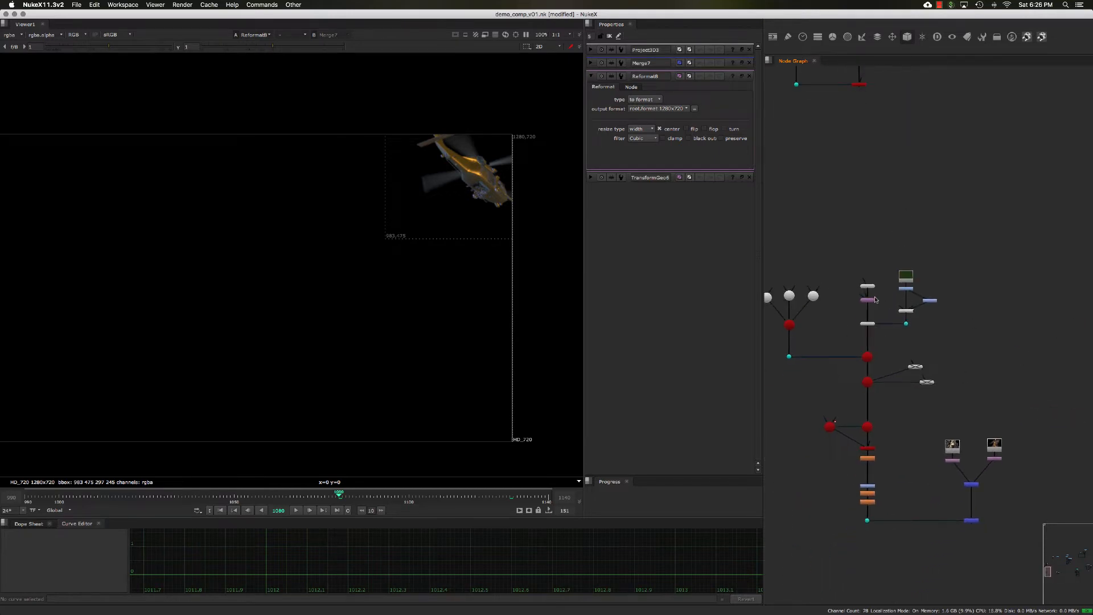
- Open the properties of the TransformGeo6 'Repo for framing' node on the helicopter geometry
scroll(868, 312, up, 10)
middle_drag(871, 239, 892, 296)
click(893, 296)
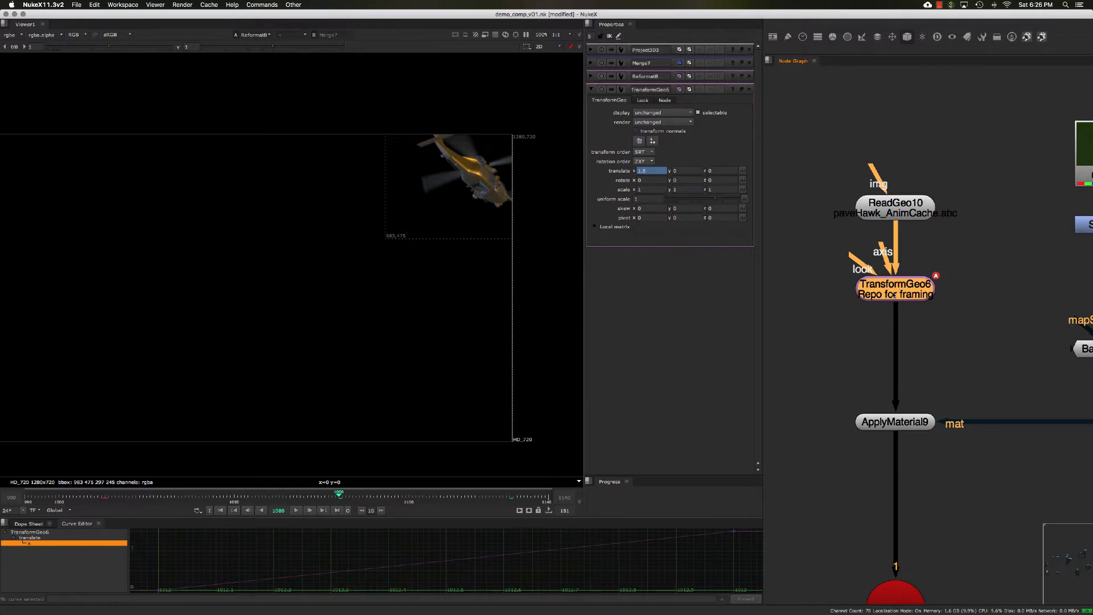
scroll(950, 366, down, 10)
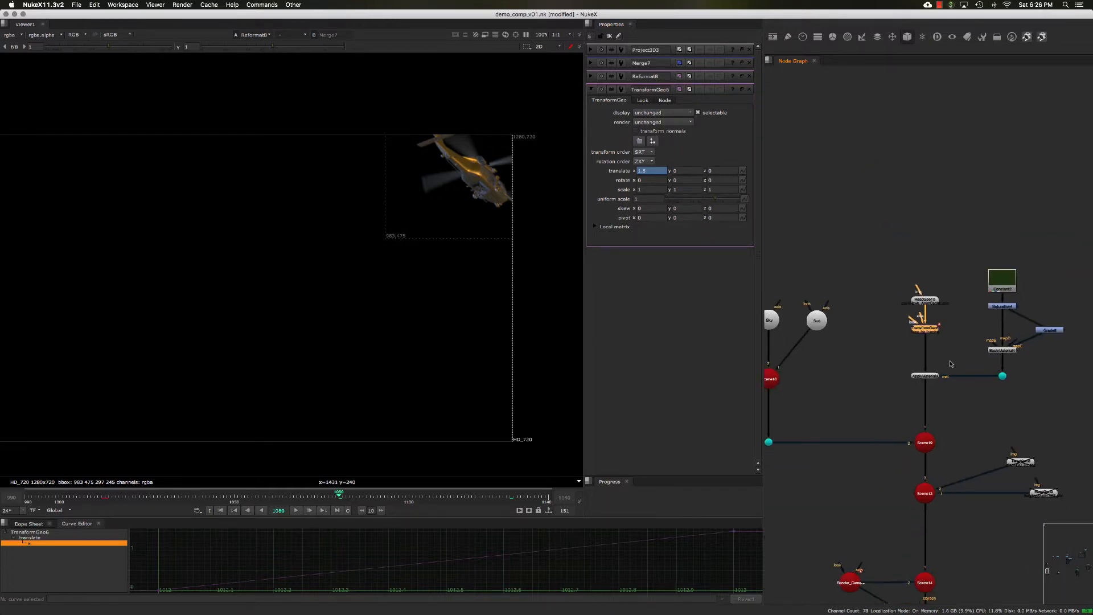
- Pan back to the compositing branch and view the Merge7 node in the viewer
drag(878, 412, 951, 484)
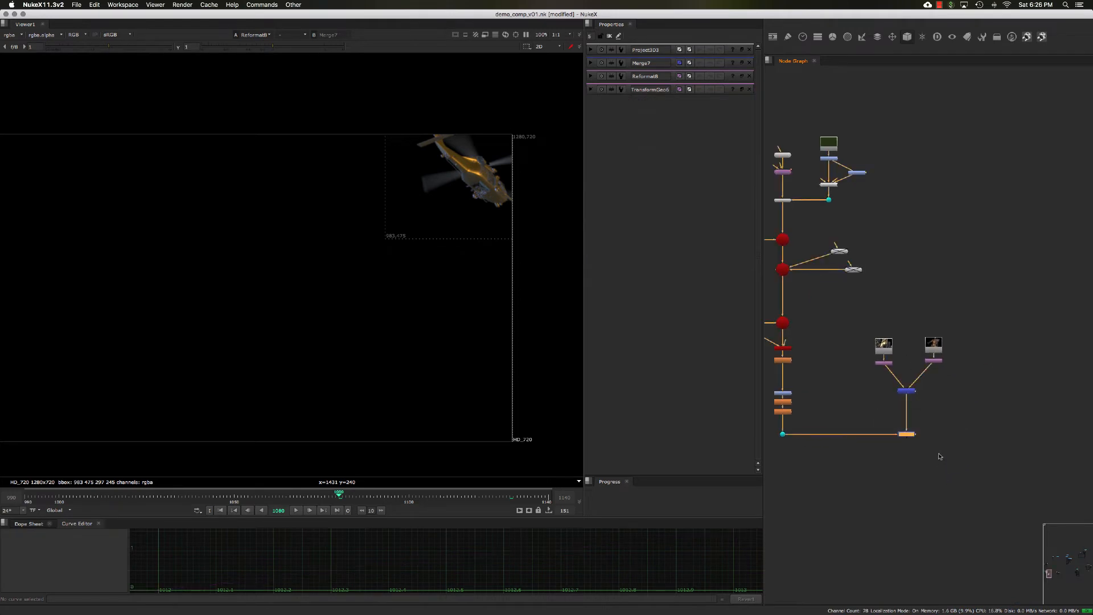
middle_drag(1051, 427, 920, 398)
middle_drag(1070, 391, 959, 356)
middle_drag(1076, 318, 935, 340)
drag(934, 341, 985, 389)
key(1)
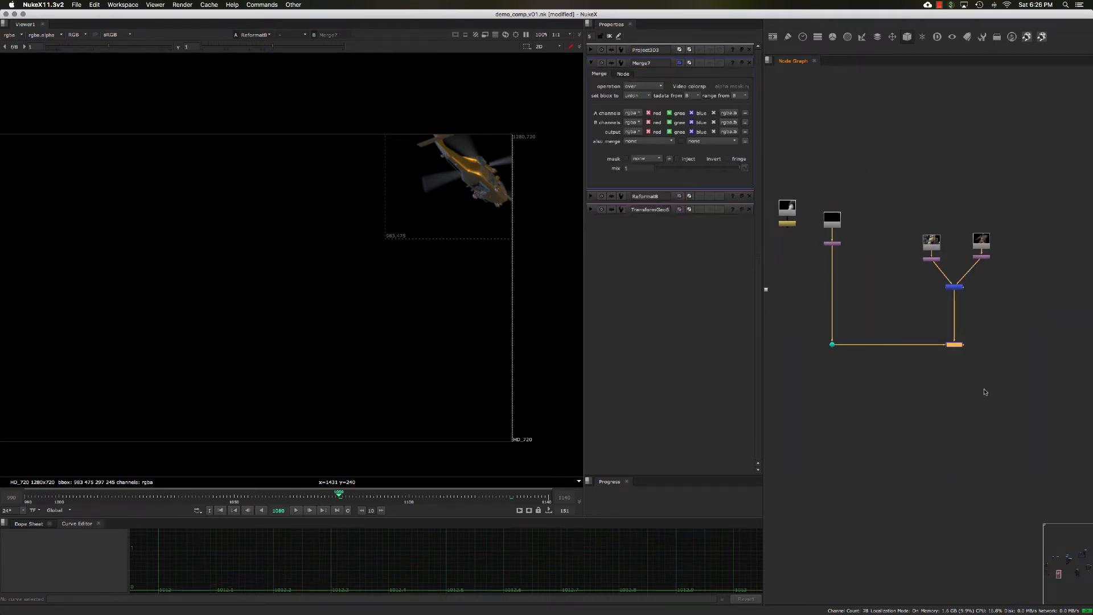
- Navigate the node graph from the final comp back up to the 3D geometry branch
click(985, 389)
scroll(877, 274, up, 5)
middle_drag(878, 273, 931, 302)
middle_drag(783, 288, 974, 335)
scroll(974, 334, down, 4)
middle_drag(918, 310, 1057, 430)
mouse_move(815, 216)
middle_down()
mouse_move(917, 295)
mouse_move(1056, 226)
middle_up()
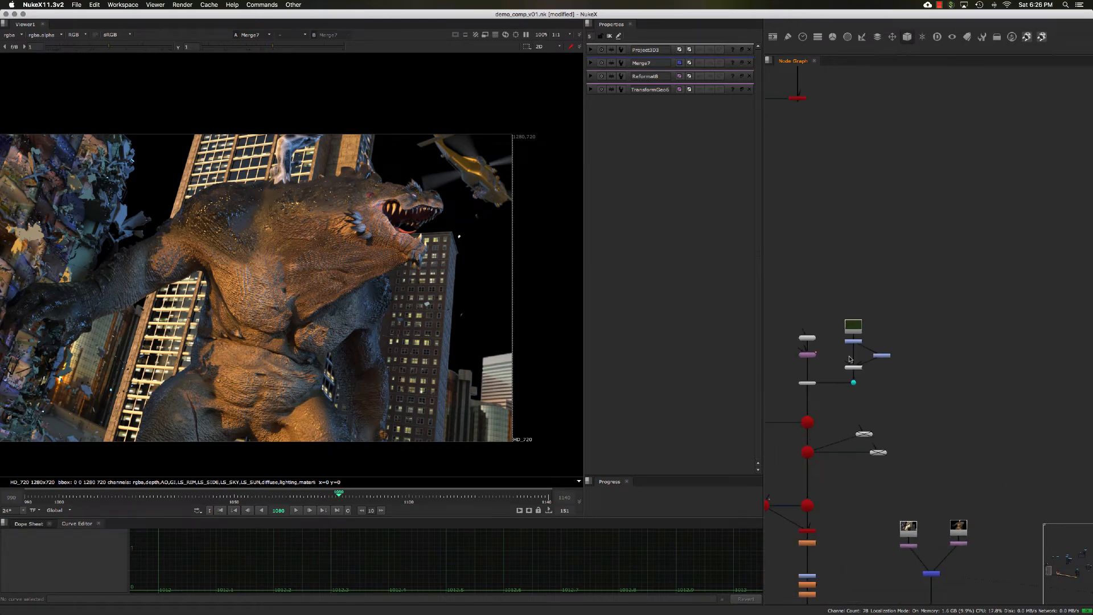
- Reopen the TransformGeo6 node's properties to inspect its translate values
scroll(813, 356, up, 3)
double_click(808, 352)
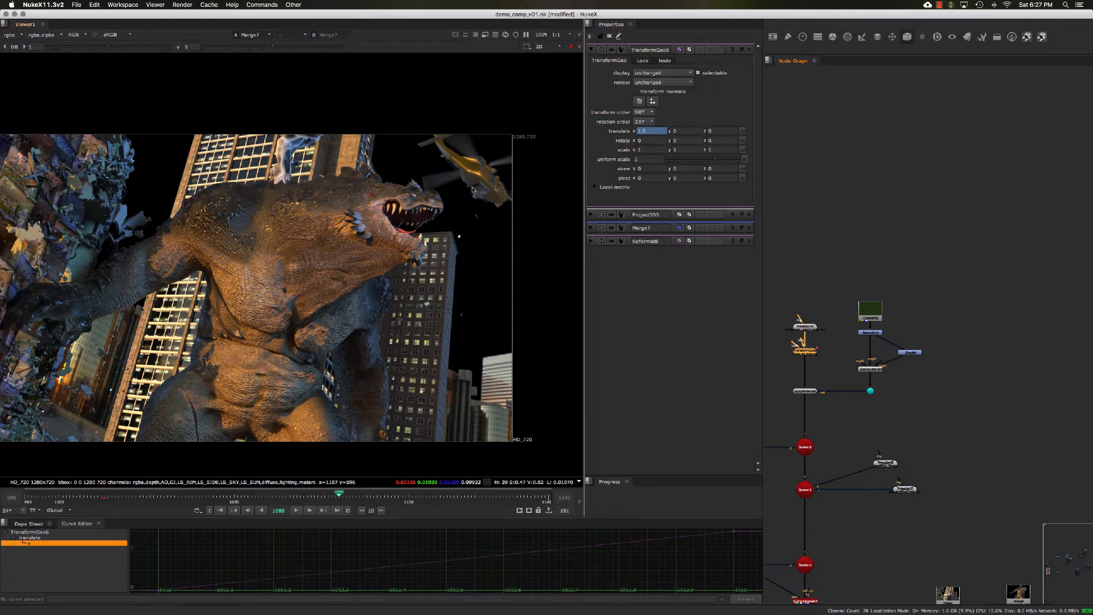
- View the Reformat8 helicopter branch and then the Merge7 composite in the viewer
middle_drag(874, 302, 894, 272)
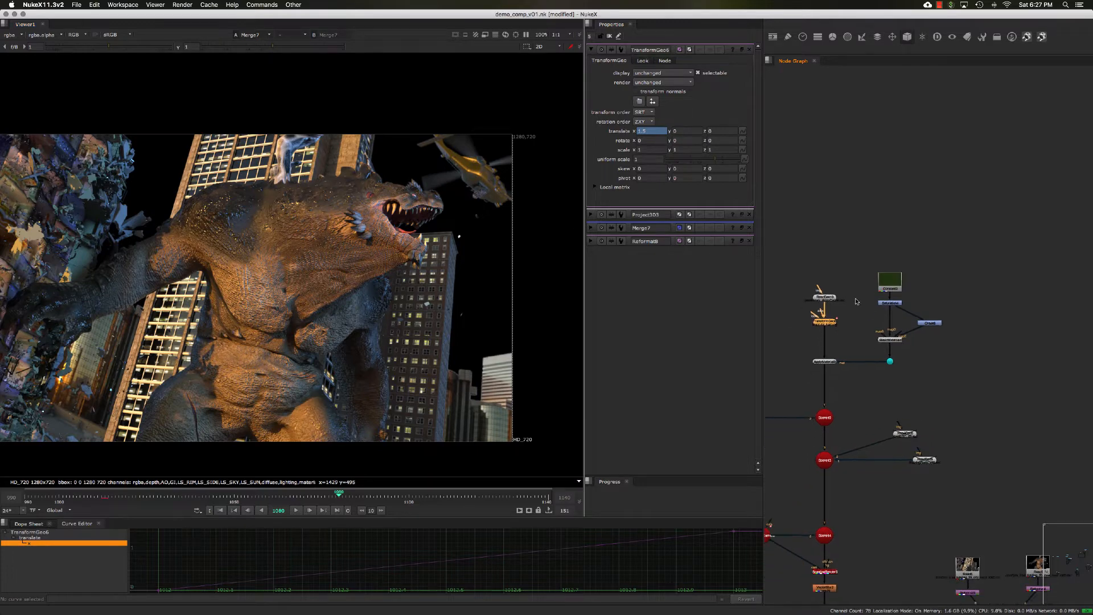
click(845, 335)
click(829, 326)
click(846, 336)
click(828, 326)
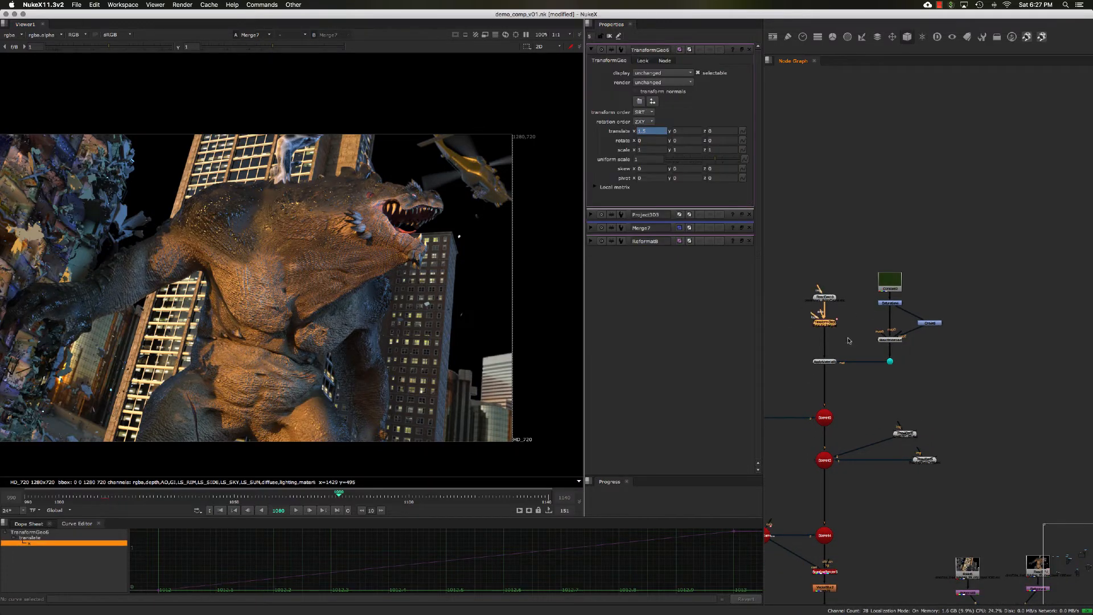
click(844, 338)
click(828, 326)
middle_drag(843, 331, 830, 311)
click(842, 322)
click(825, 314)
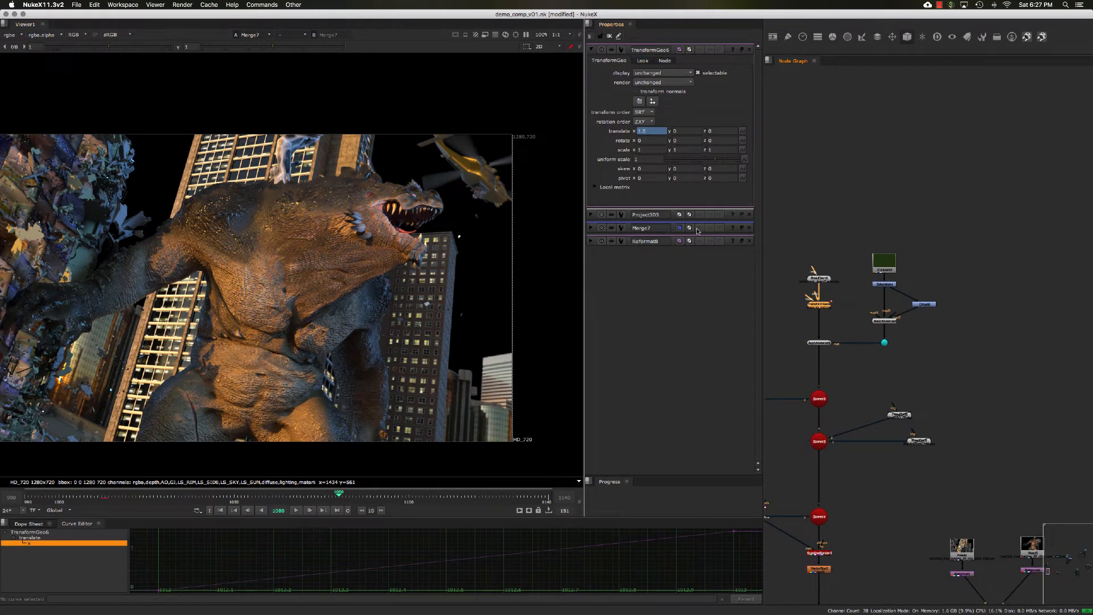
middle_drag(852, 257, 561, 85)
middle_drag(1076, 228, 908, 264)
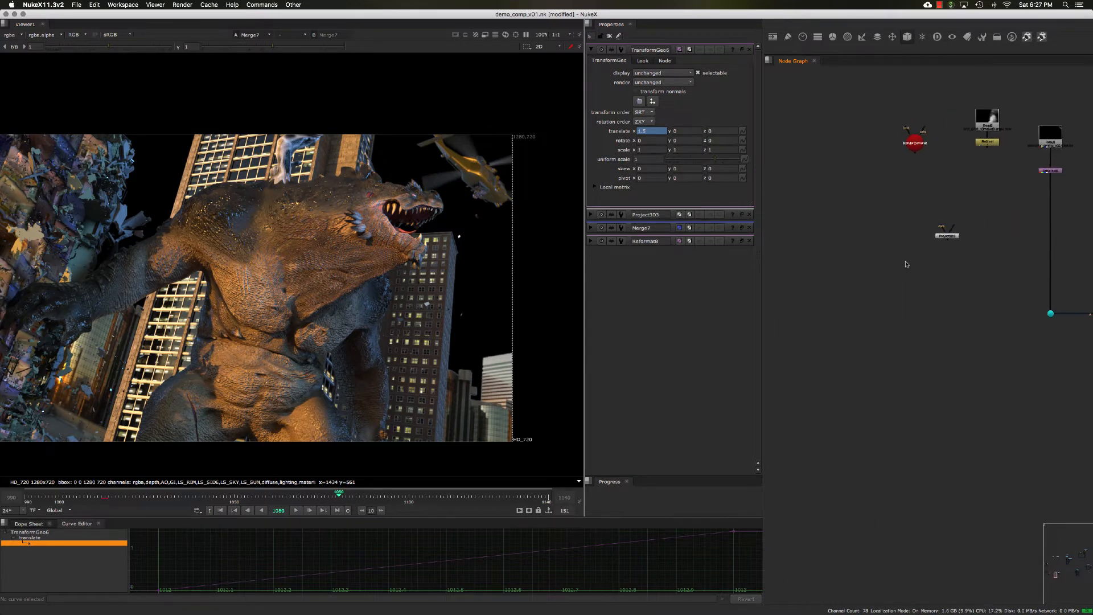
middle_drag(1082, 192, 935, 219)
click(896, 202)
key(1)
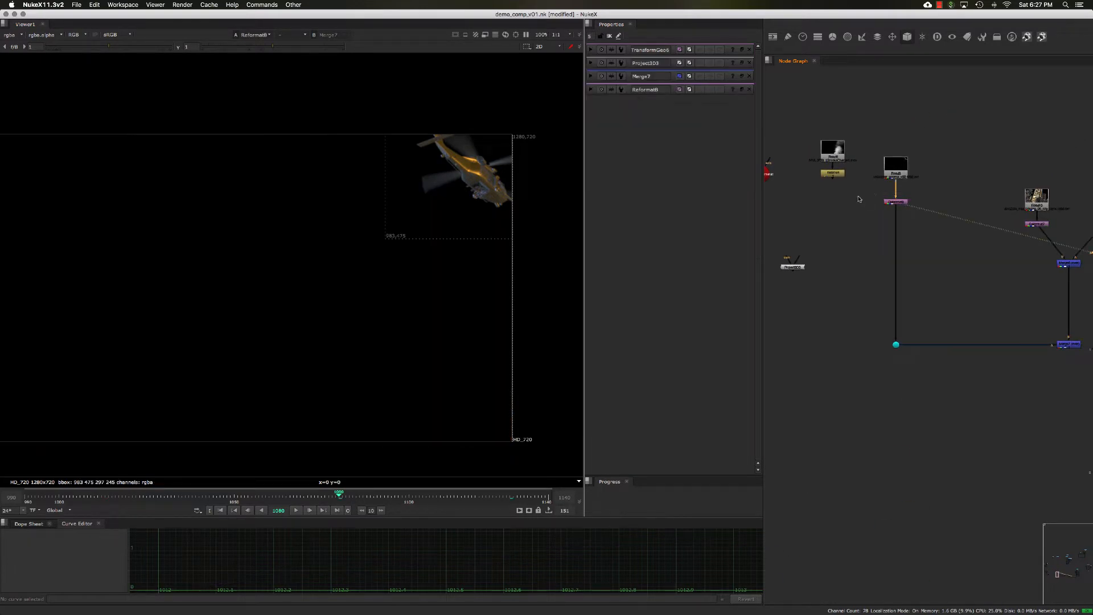
click(1069, 345)
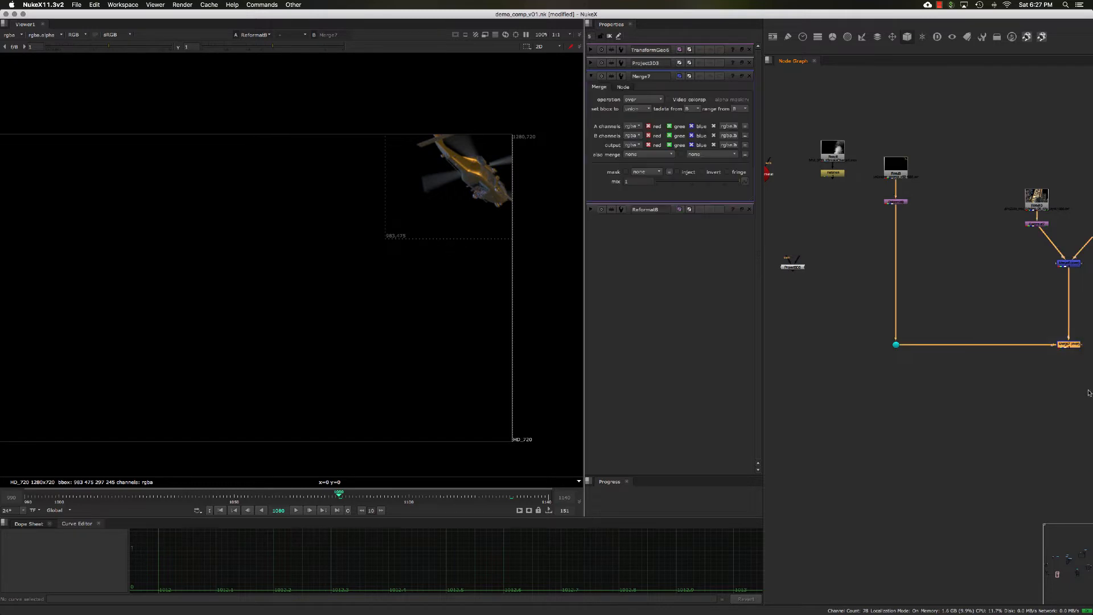
key(1)
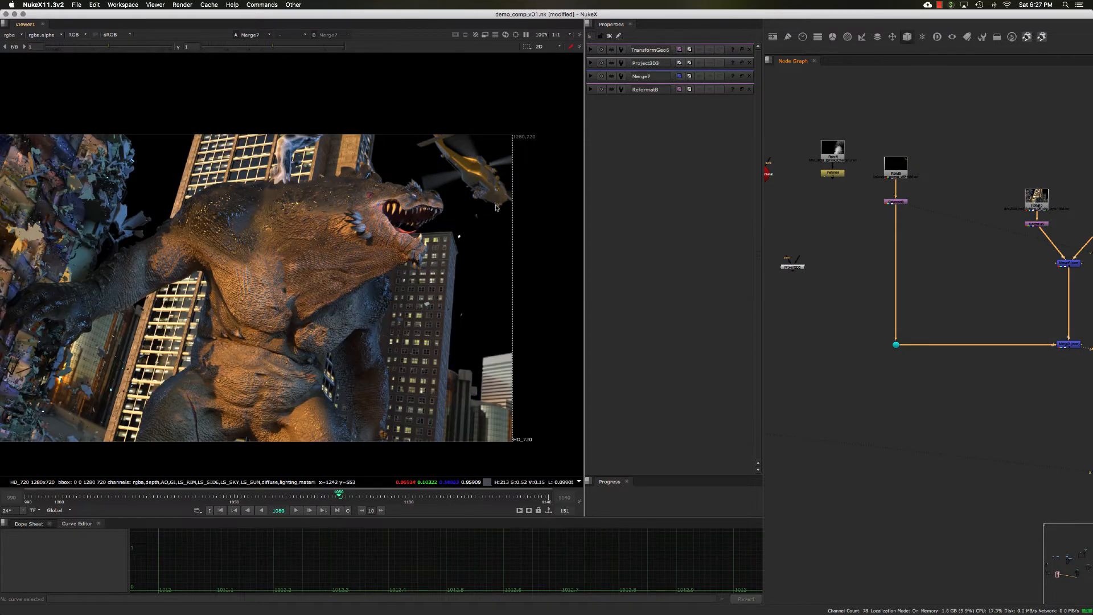
- Select the Read6 smoke and Retime1 nodes and nudge them into place beside RenderCamera1
mouse_move(873, 234)
middle_down()
mouse_move(885, 245)
mouse_move(874, 246)
middle_up()
drag(849, 137, 908, 239)
drag(879, 201, 858, 203)
middle_drag(852, 224, 863, 228)
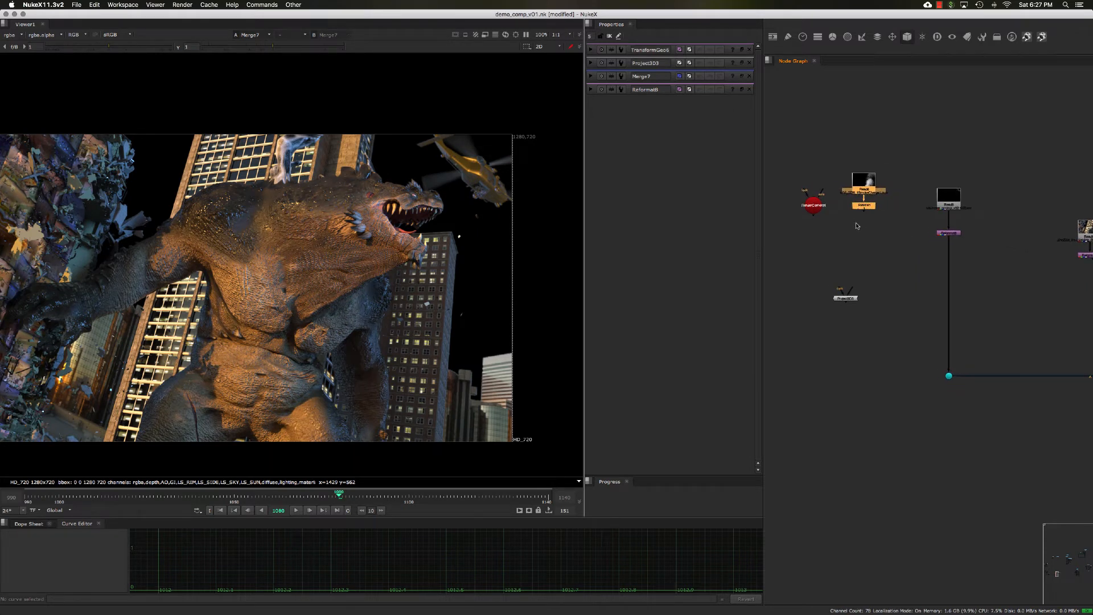
drag(835, 155, 887, 237)
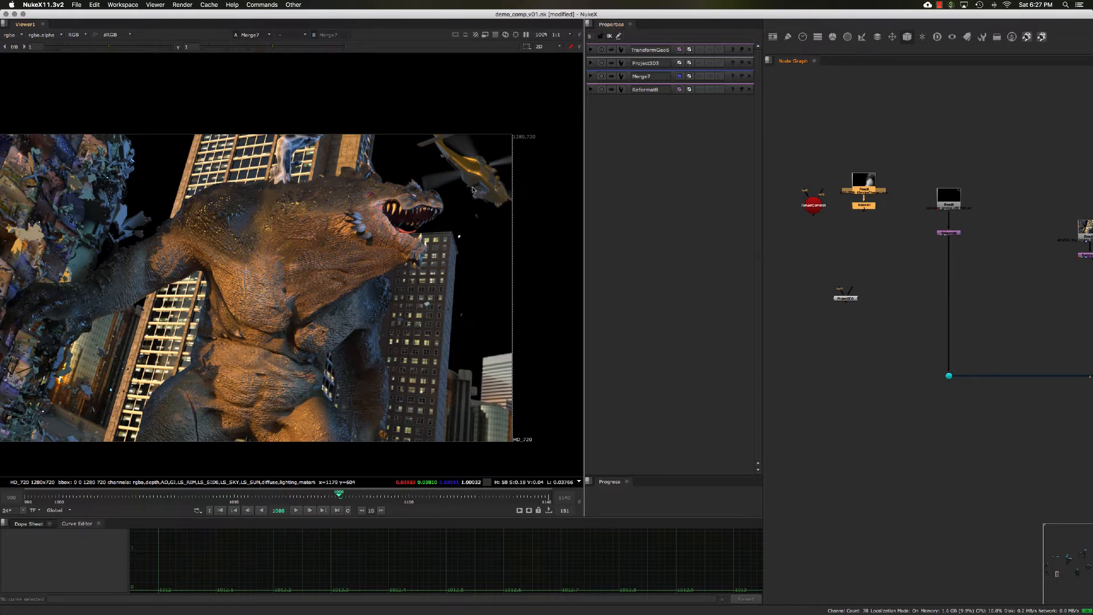
middle_drag(915, 313, 922, 319)
drag(852, 303, 822, 310)
middle_drag(898, 257, 895, 271)
click(881, 250)
scroll(875, 259, up, 3)
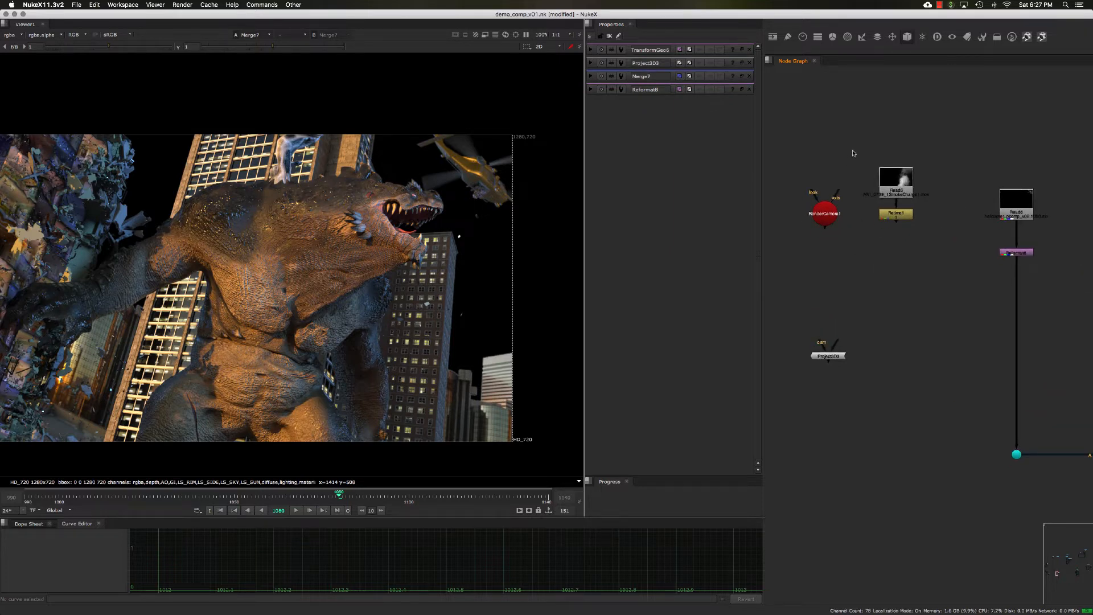
drag(855, 149, 930, 275)
drag(892, 219, 894, 223)
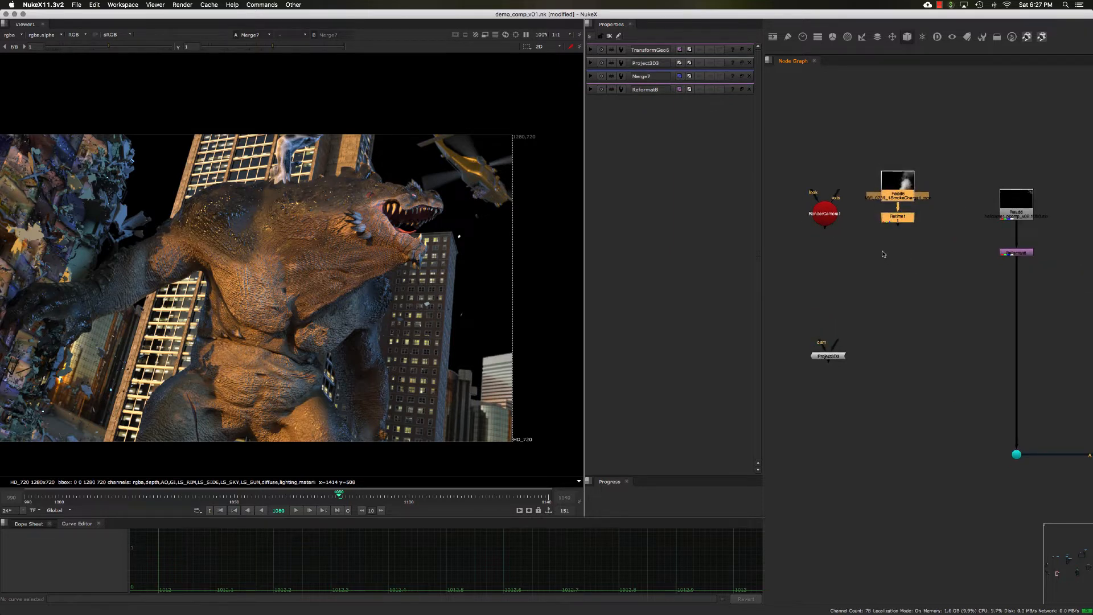
middle_drag(877, 249, 882, 251)
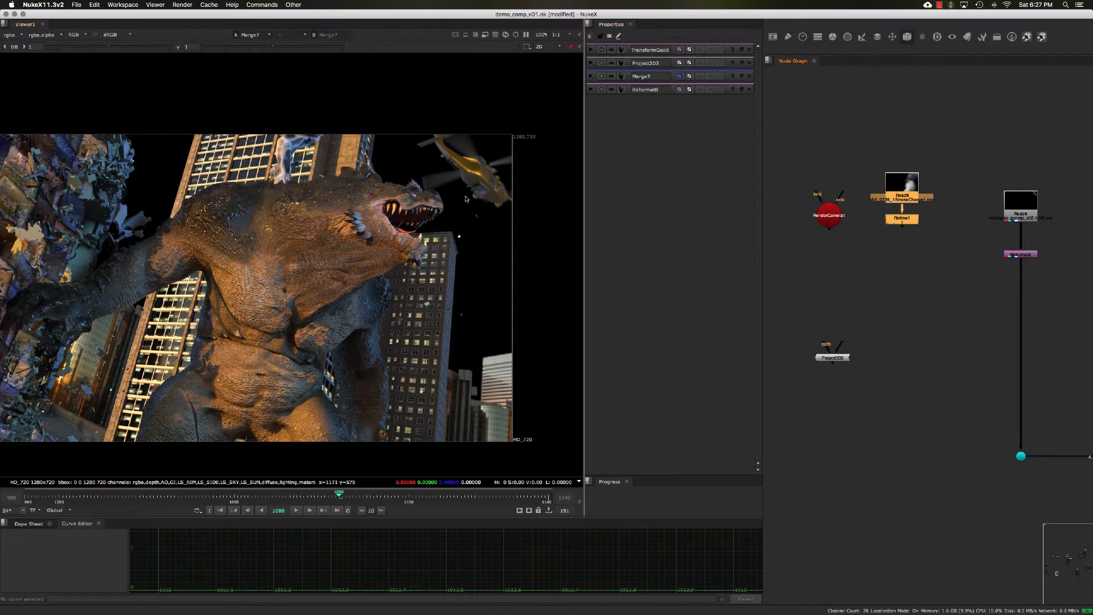
- Create an Axis node beside the Project3D3 node and float its properties panel
middle_drag(848, 270, 878, 272)
click(848, 266)
key(Tab)
text(ax)
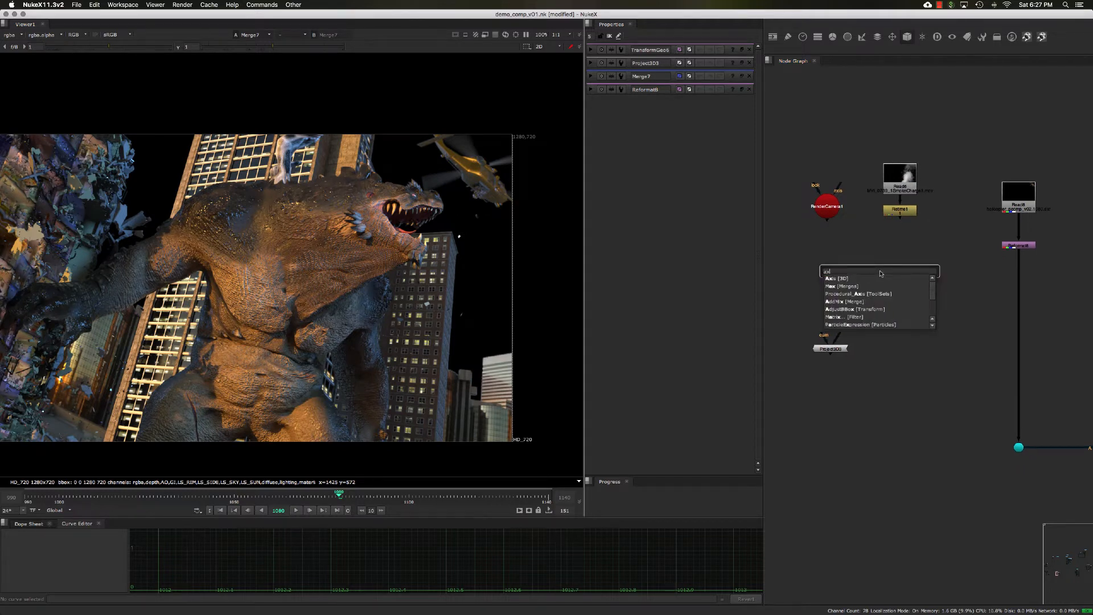
key(Return)
scroll(886, 281, up, 2)
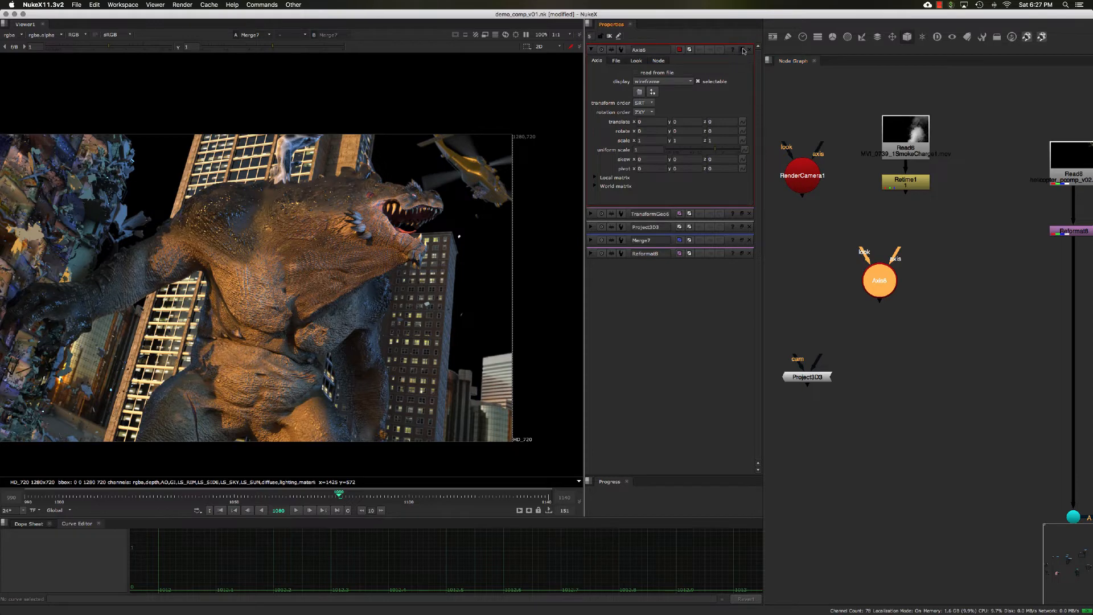
click(742, 51)
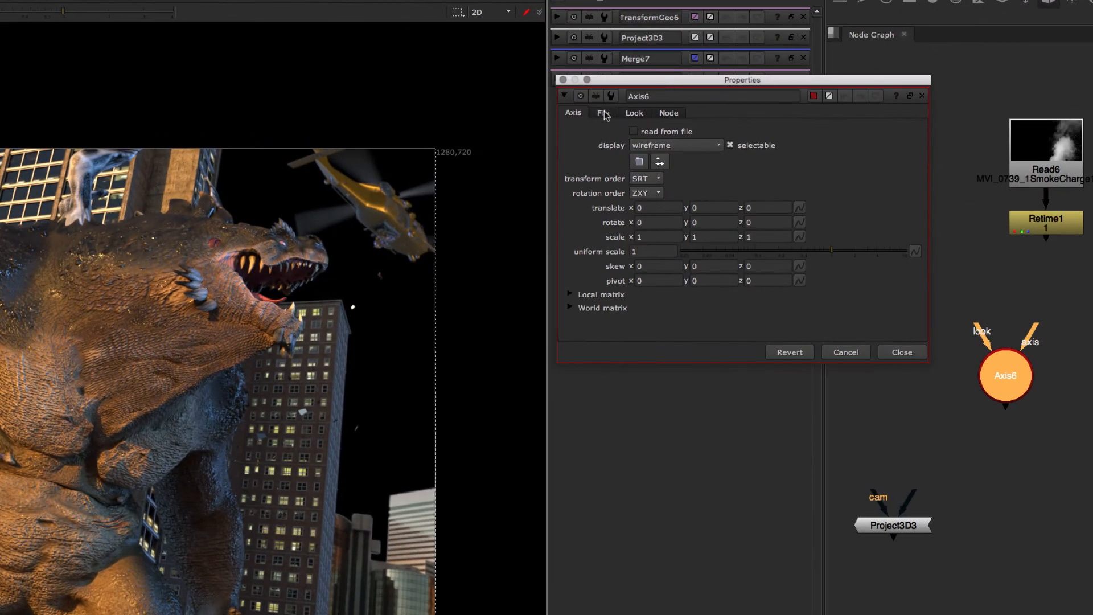
- Enable reading the Axis6 transform from file, load gunner_locator.fbx, and confirm replacing the current axis data
click(604, 114)
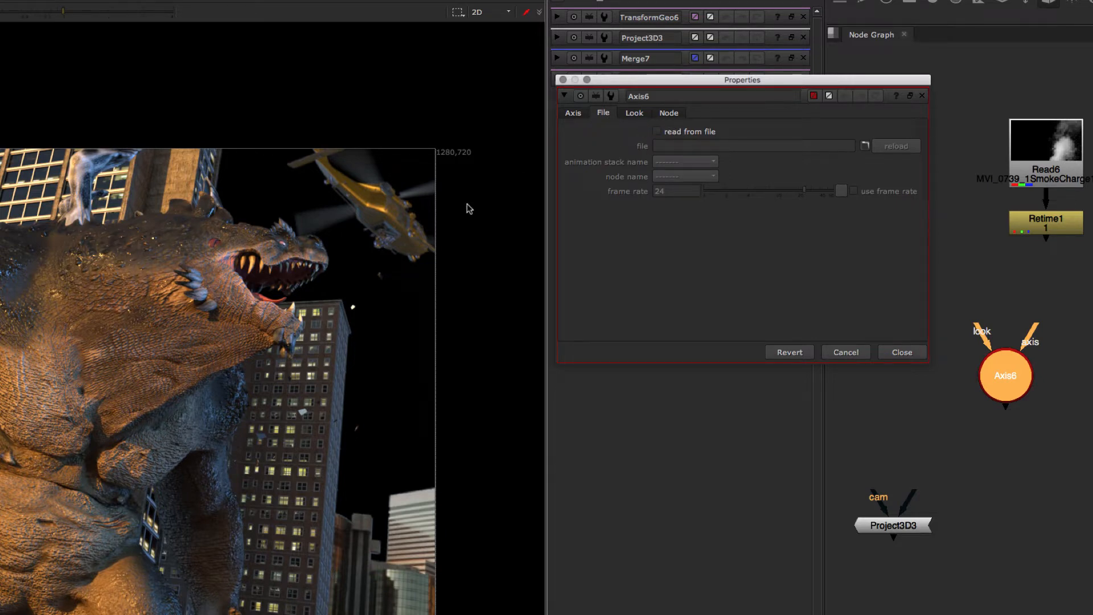
click(418, 227)
key(Tab)
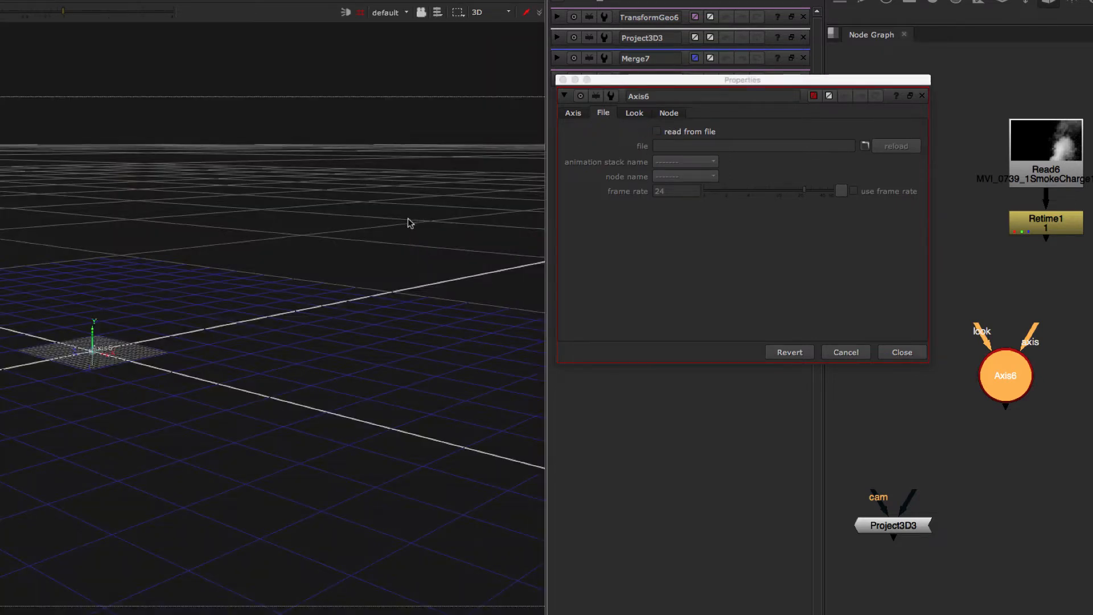
super+drag(408, 218, 479, 216)
click(657, 131)
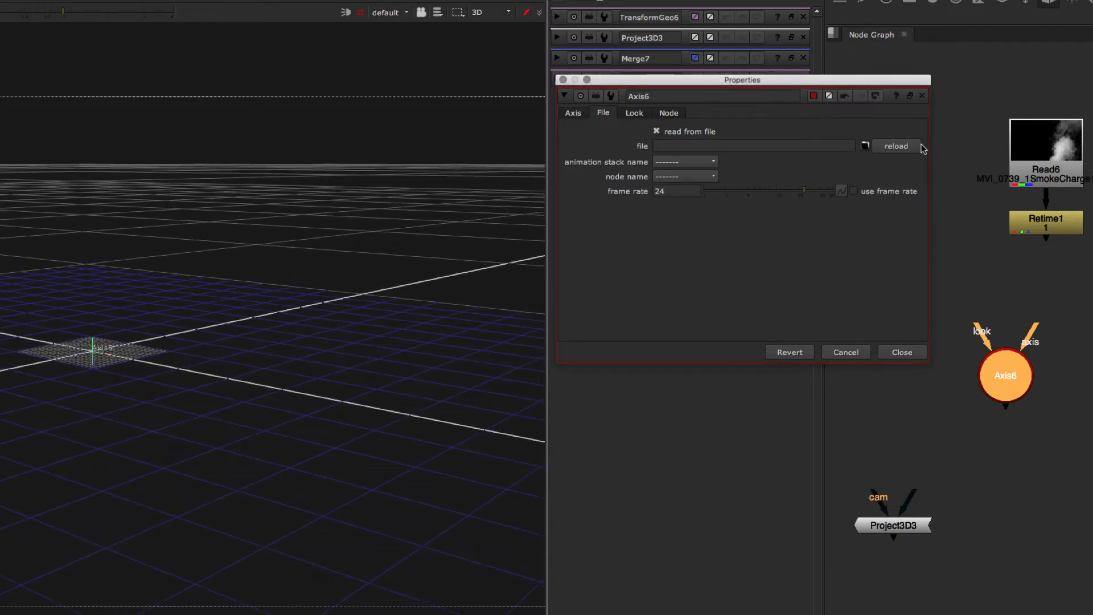
click(866, 146)
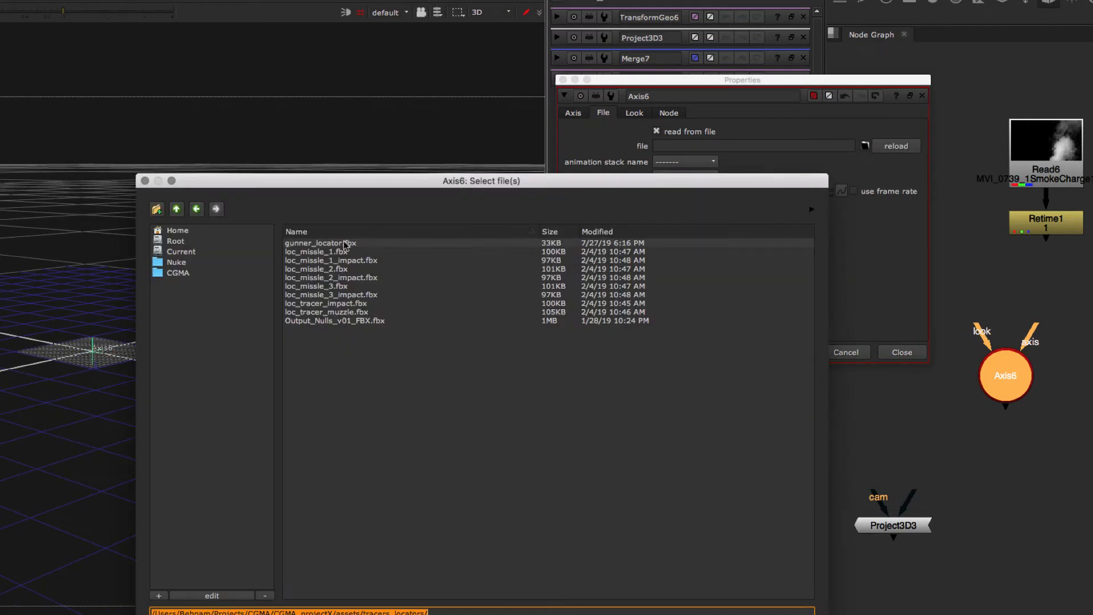
click(306, 244)
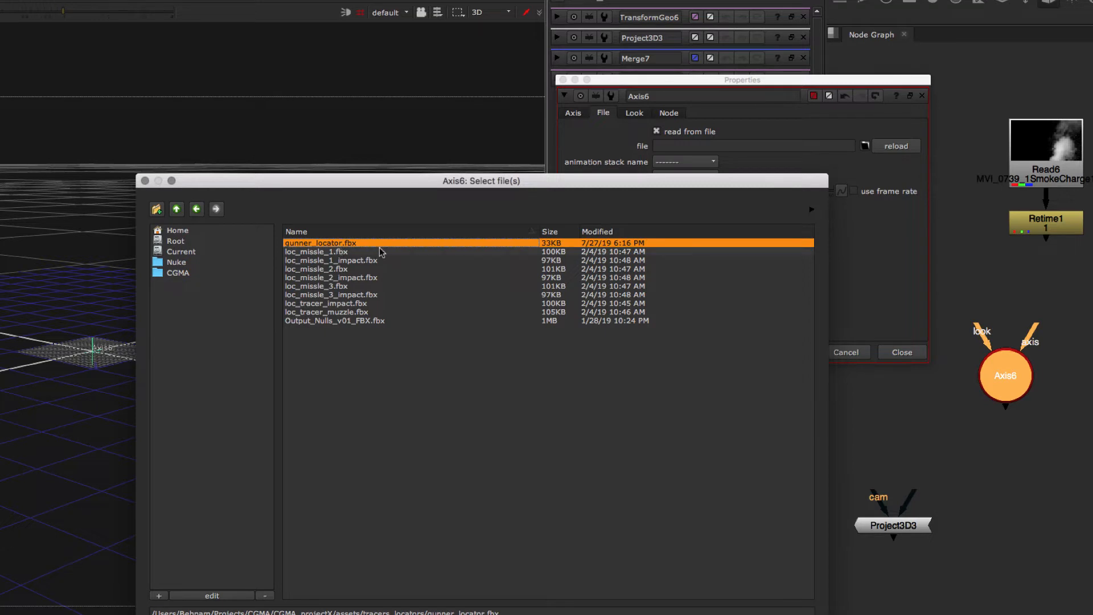
key(Return)
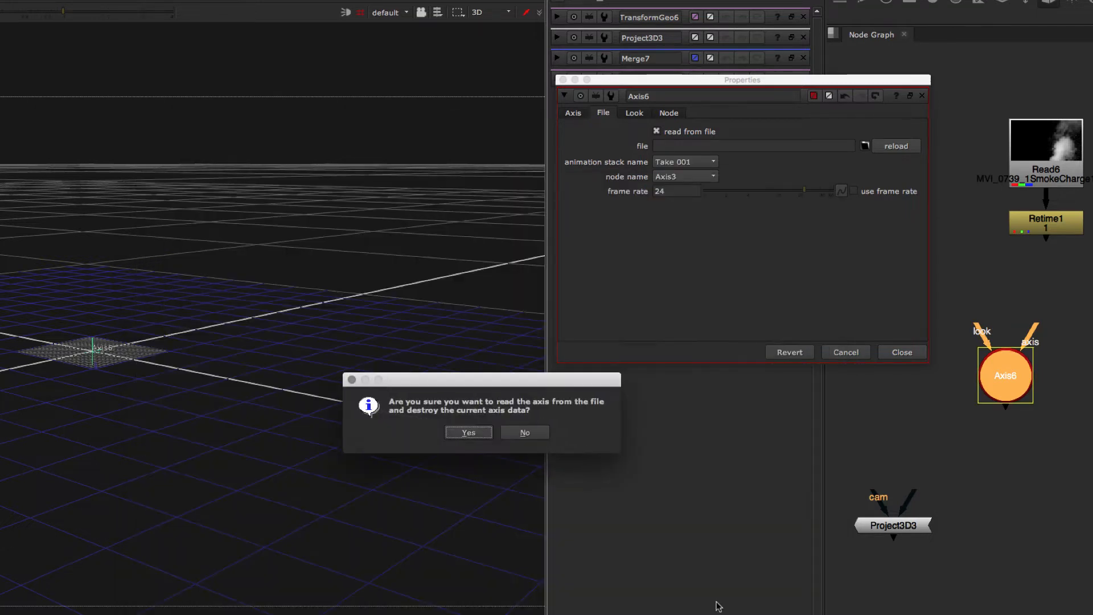
click(467, 433)
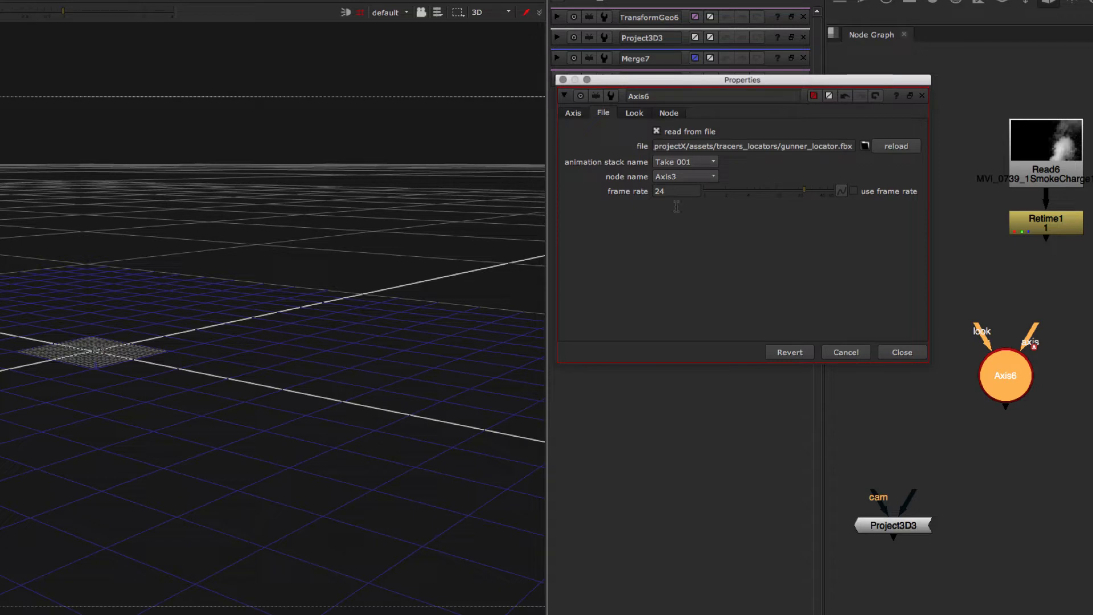
- Inspect the imported axis transform values and frame the locator in the 3D viewer
click(573, 114)
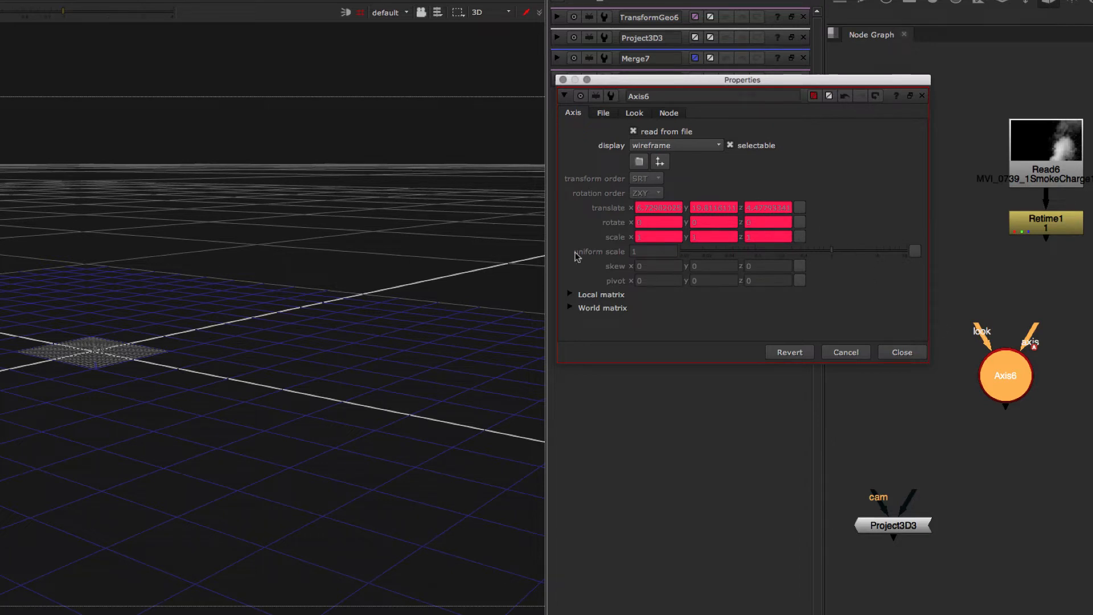
click(418, 303)
key(f)
super+drag(420, 303, 420, 296)
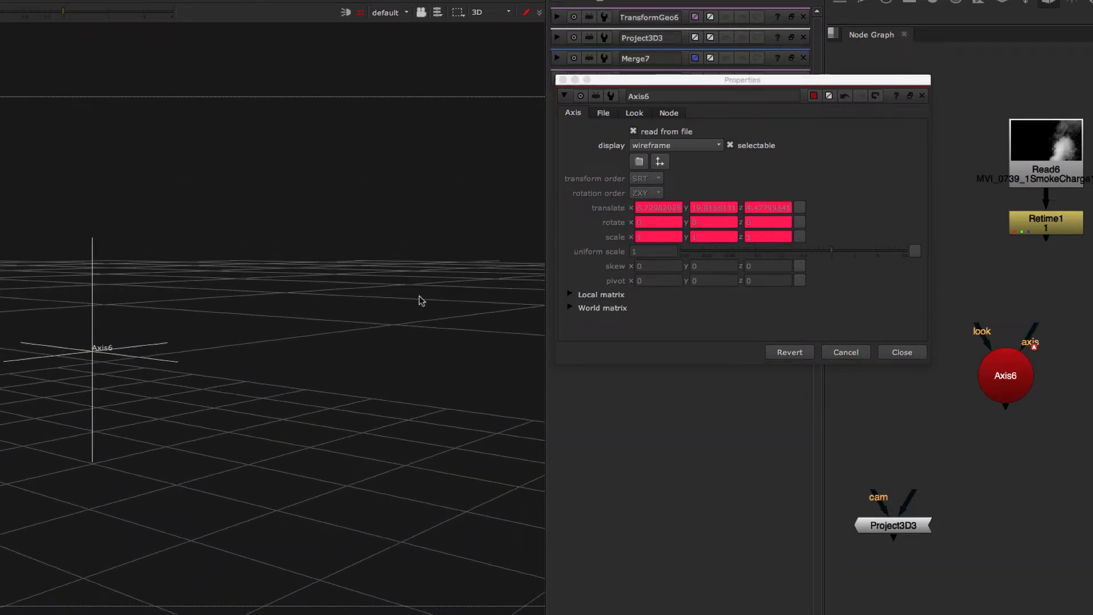
click(979, 374)
super+drag(124, 395, 270, 548)
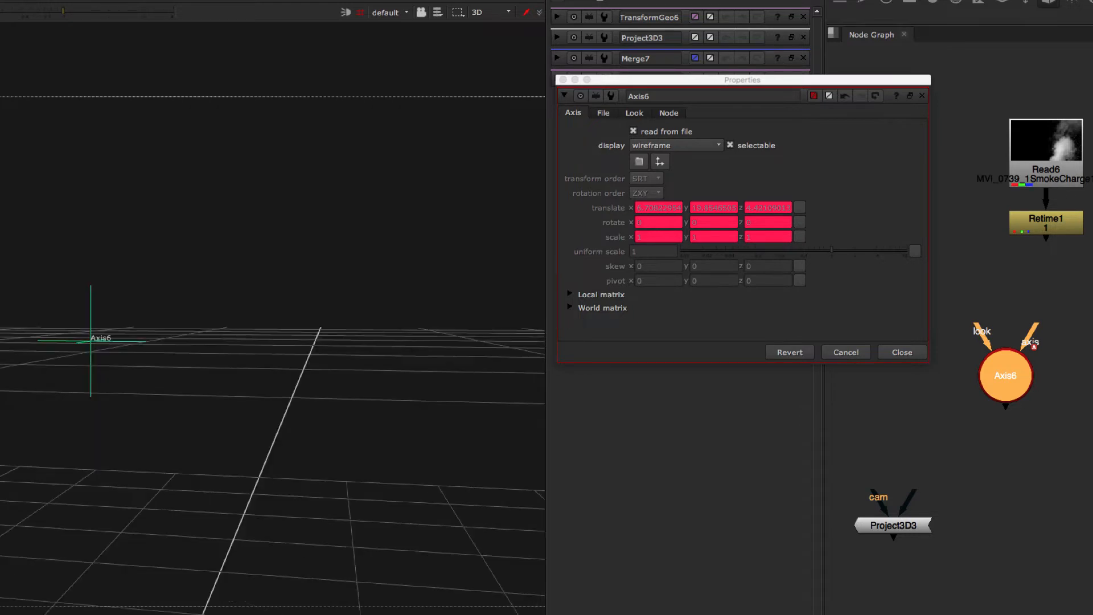
- Rearrange the Axis6 and Project3D3 nodes in the node graph and reselect Axis6
middle_drag(1041, 402, 1044, 429)
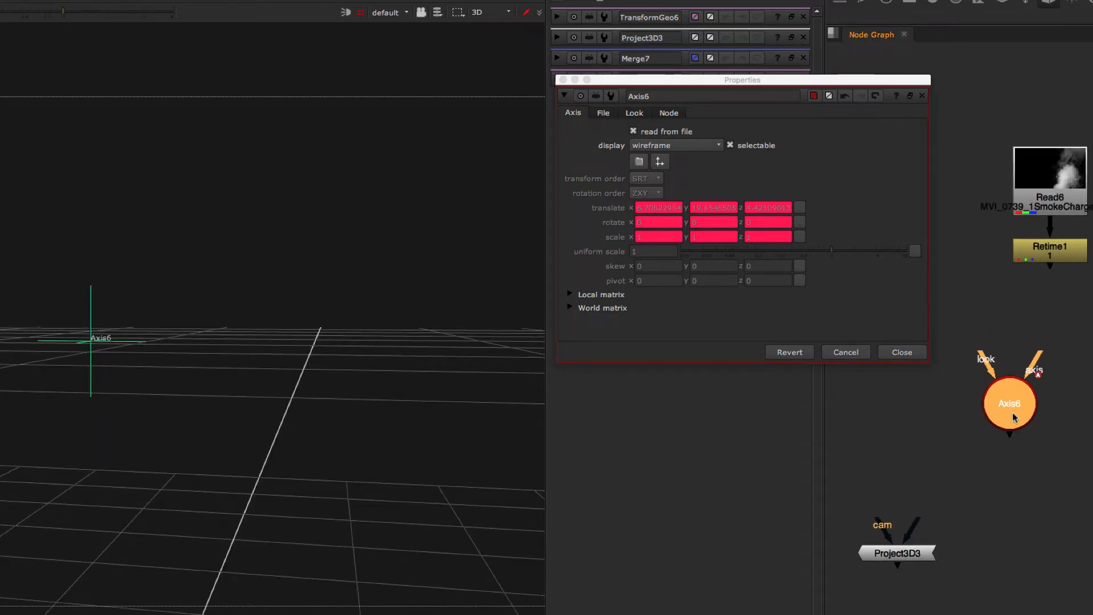
drag(1013, 412, 1005, 422)
middle_drag(1039, 422, 1057, 395)
drag(1020, 391, 996, 405)
middle_drag(1066, 423, 1054, 428)
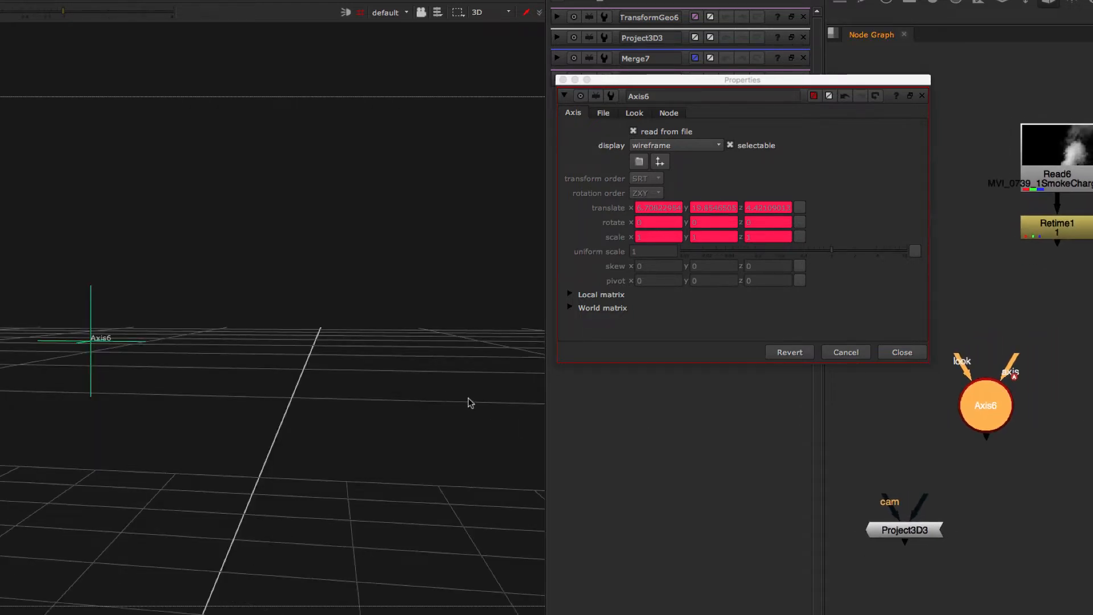
scroll(404, 374, up, 3)
scroll(408, 361, down, 6)
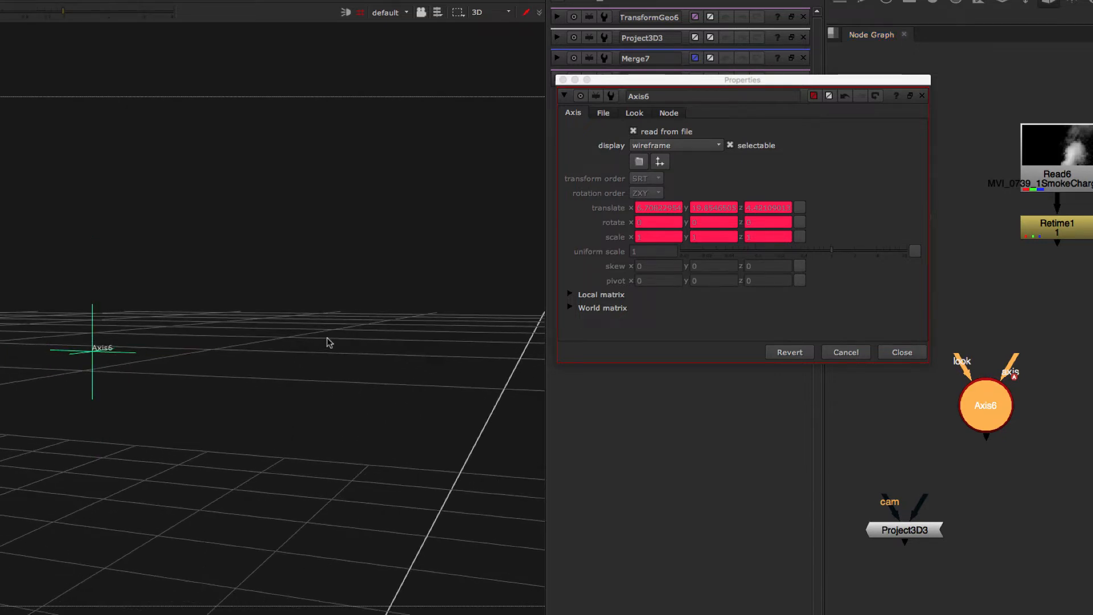
middle_drag(1061, 442, 1092, 444)
scroll(1081, 456, down, 6)
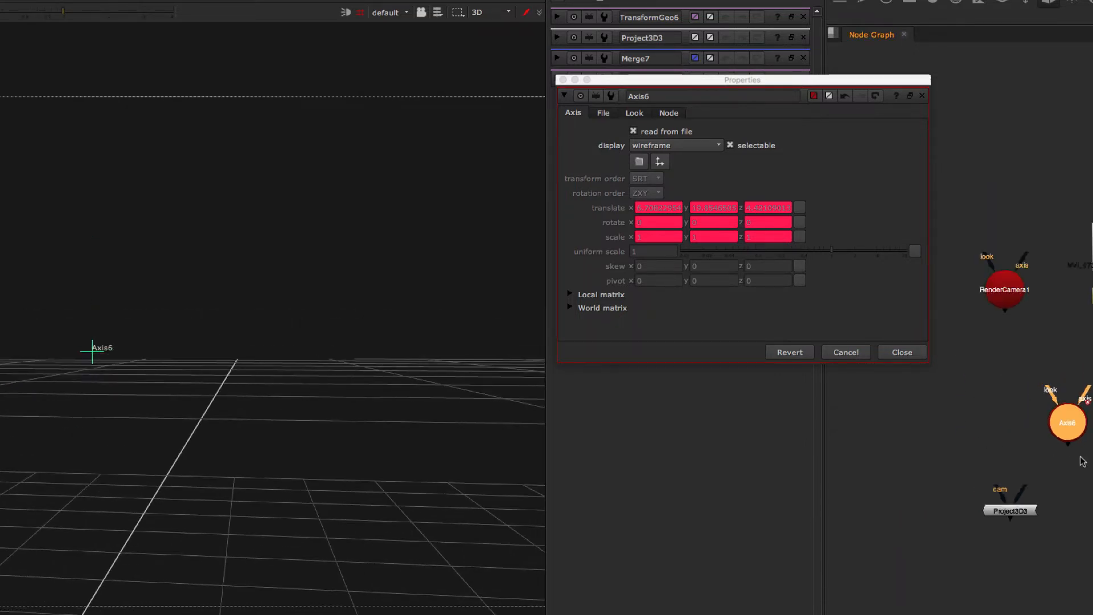
scroll(1036, 408, up, 3)
middle_drag(1036, 409, 1027, 396)
drag(1007, 517, 934, 535)
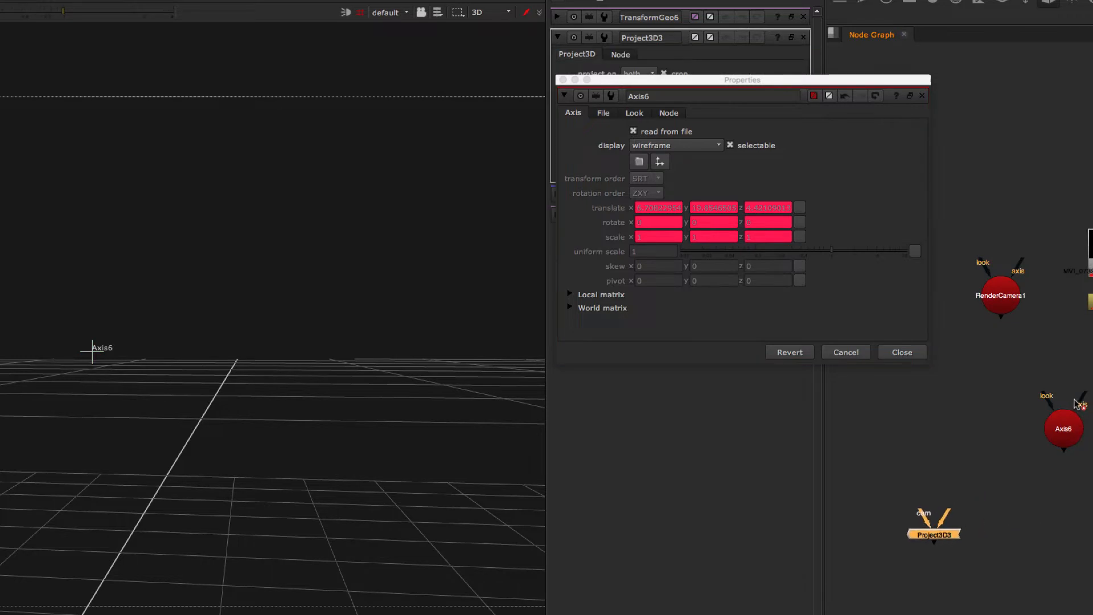
drag(1066, 431, 1047, 440)
click(1088, 445)
middle_drag(1092, 445, 1077, 471)
scroll(1016, 462, up, 3)
click(1019, 463)
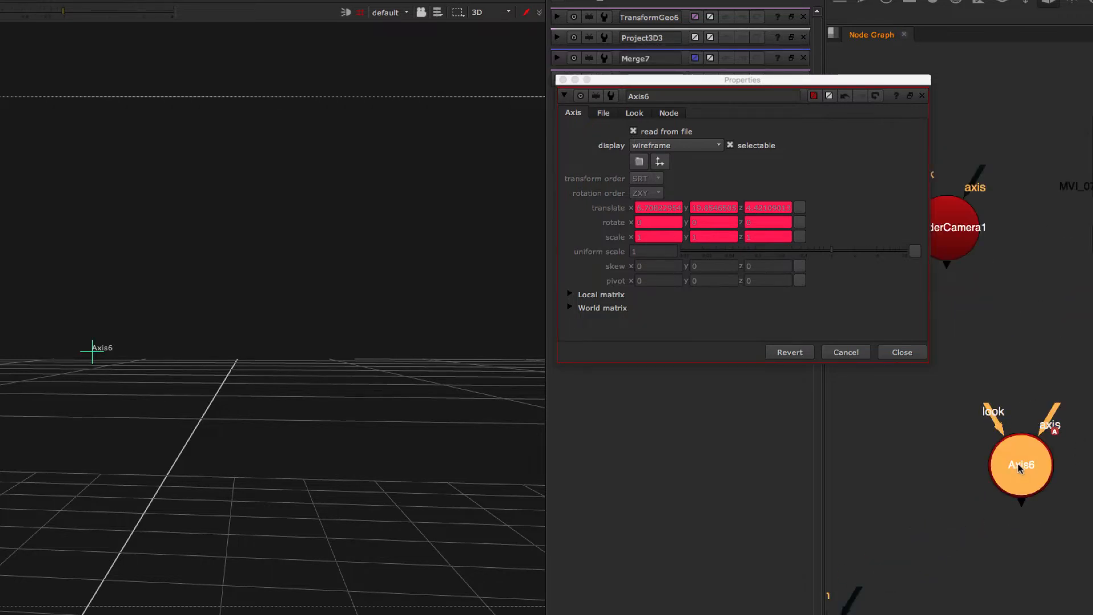
- Rename the Axis6 node to Gunner_Locator and close its properties panel
double_click(659, 95)
text(Gu)
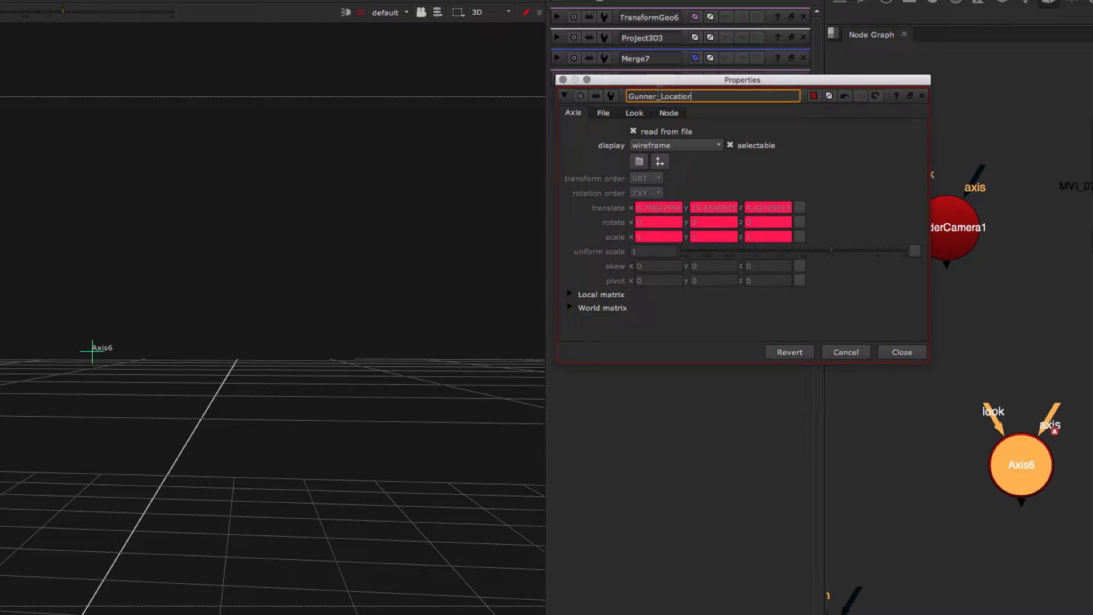
text(nner_Locator)
key(Return)
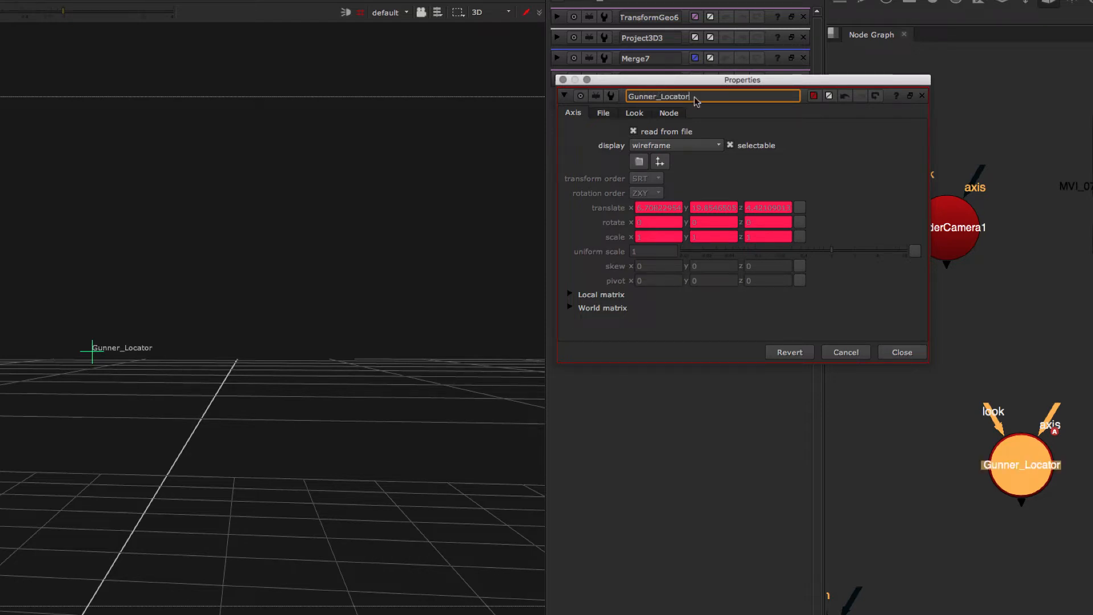
click(1083, 479)
click(905, 352)
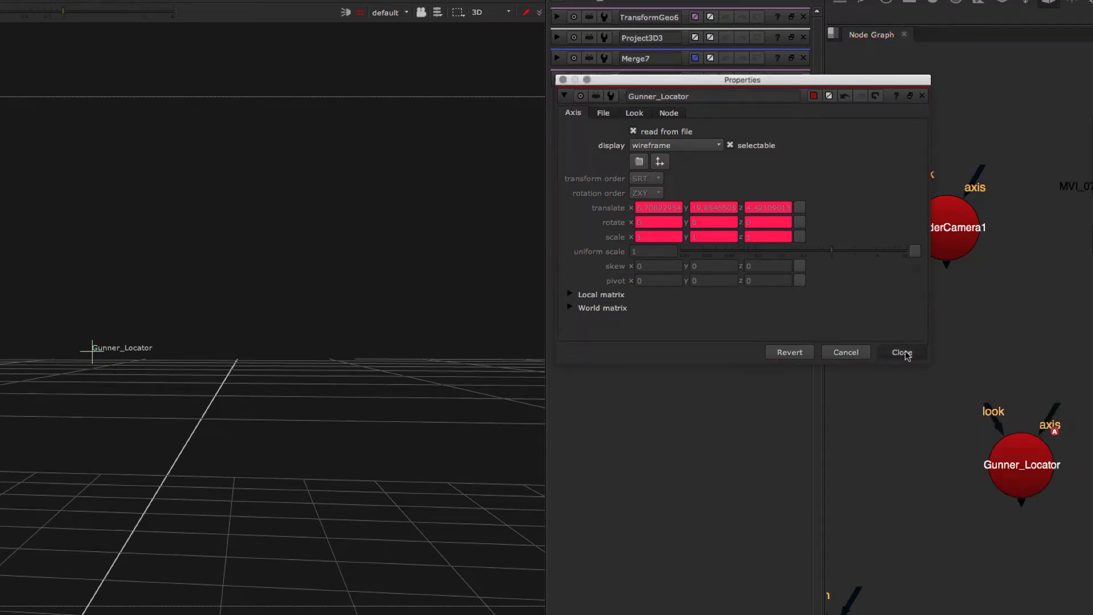
- Reposition the Gunner_Locator node in the node graph near RenderCamera1 and Project3D3
drag(1004, 458, 973, 455)
middle_drag(1061, 476, 1028, 385)
scroll(1040, 414, down, 3)
drag(940, 395, 923, 410)
middle_drag(1011, 361, 1019, 358)
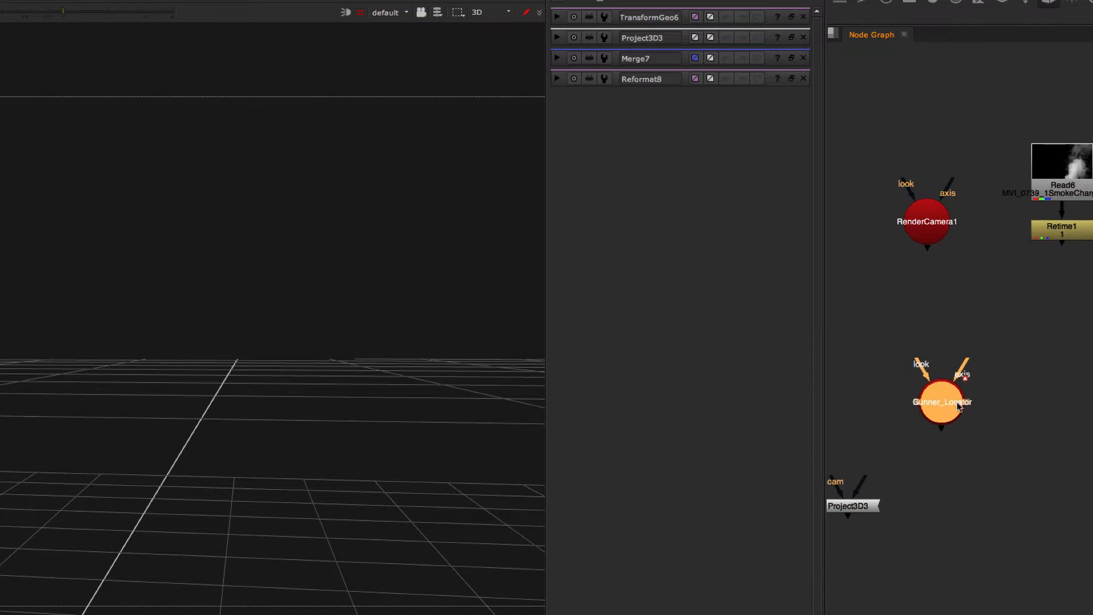
- Add a Scene node below Gunner_Locator and connect Gunner_Locator into its first input
drag(957, 402, 978, 404)
click(936, 396)
middle_drag(972, 416, 970, 416)
drag(946, 400, 900, 392)
click(991, 395)
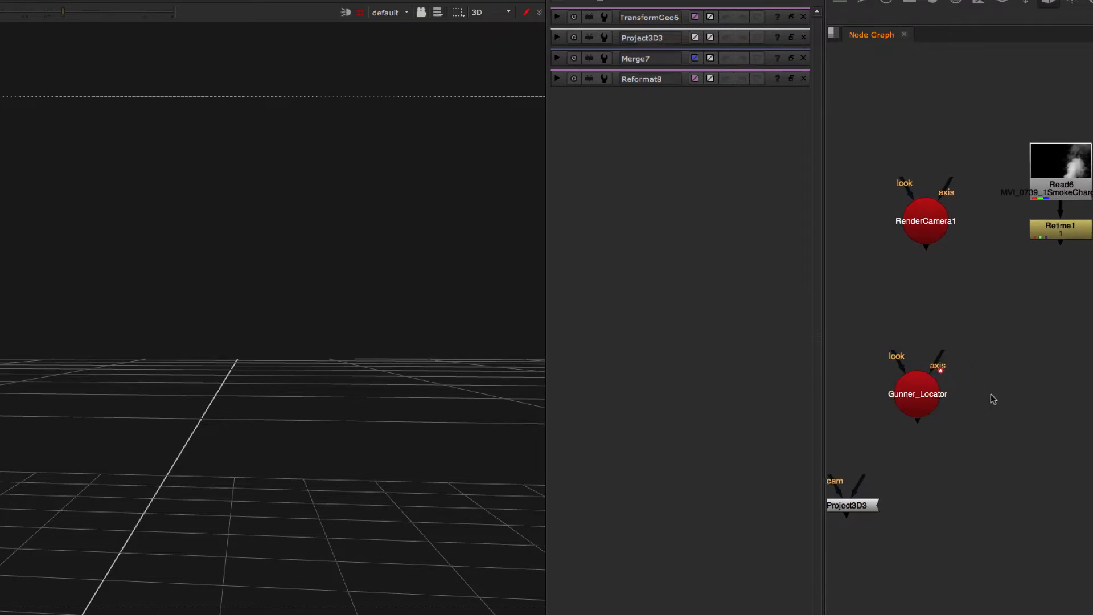
middle_drag(991, 443, 1028, 398)
key(Tab)
text(sce)
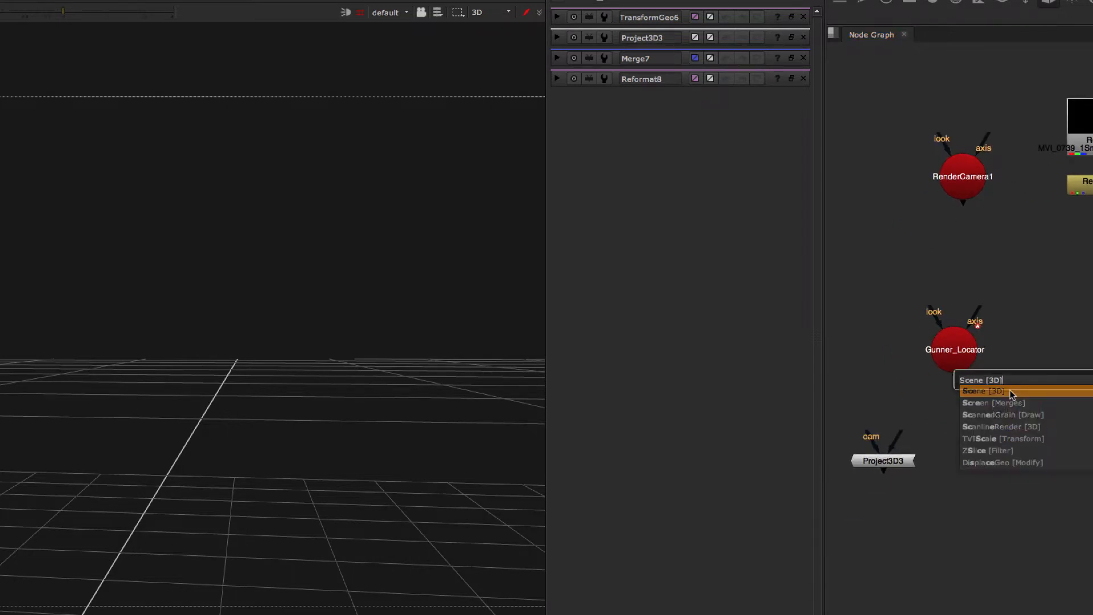
key(Return)
drag(1010, 392, 1001, 393)
drag(955, 349, 1000, 339)
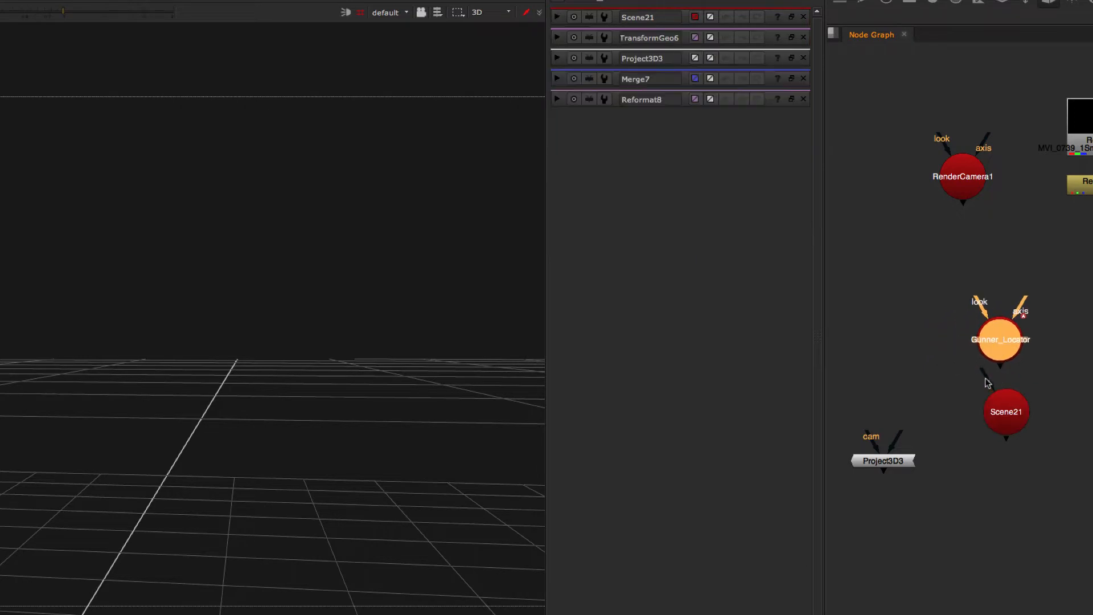
drag(987, 383, 1001, 350)
click(1000, 419)
- Connect RenderCamera1 into the Scene21 node's second input, routing the pipe through an elbow dot
middle_drag(929, 246, 970, 238)
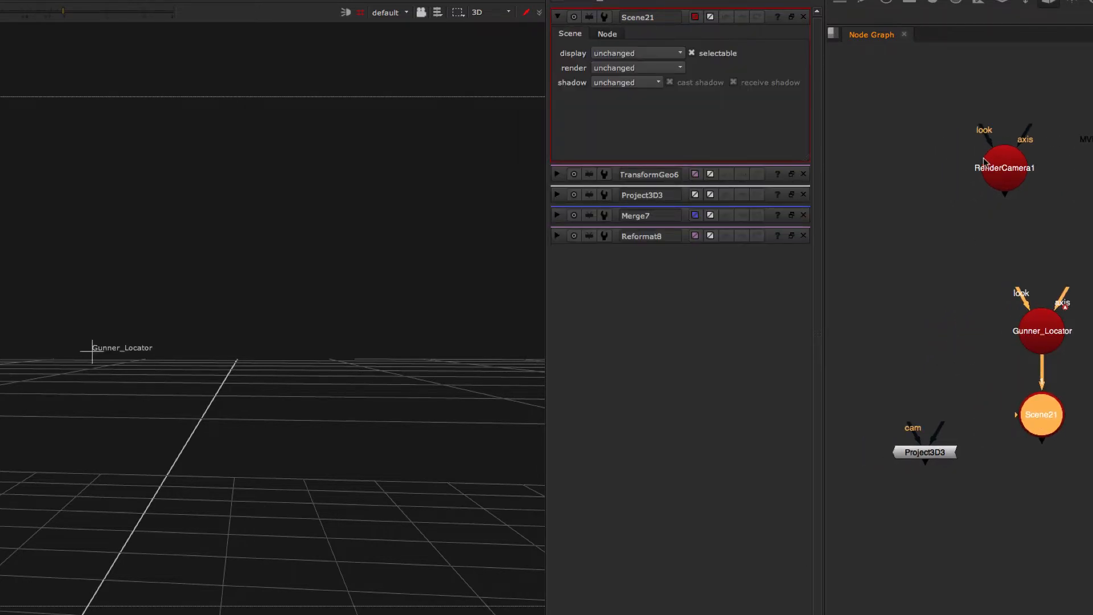
drag(983, 162, 895, 210)
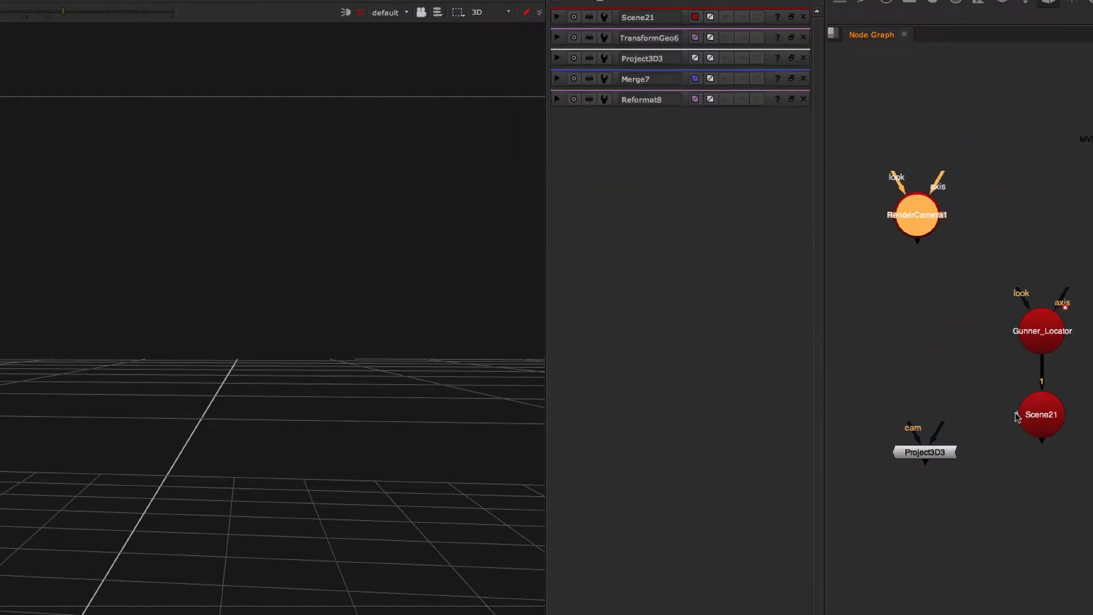
drag(1013, 414, 907, 199)
drag(910, 222, 867, 302)
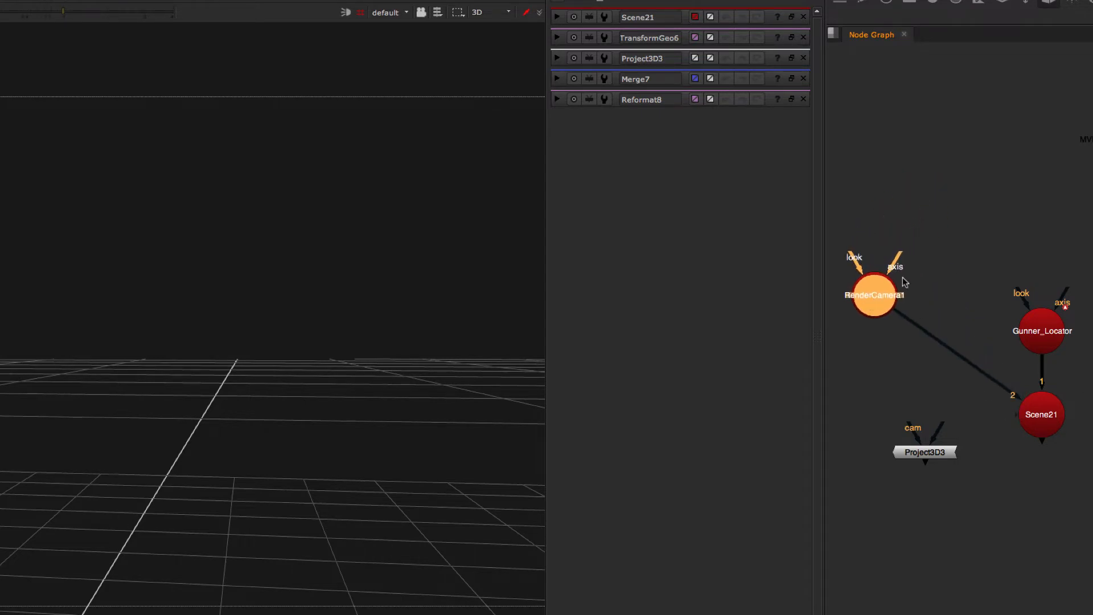
middle_drag(904, 285, 944, 166)
drag(946, 328, 1058, 523)
ctrl+drag(999, 245, 915, 303)
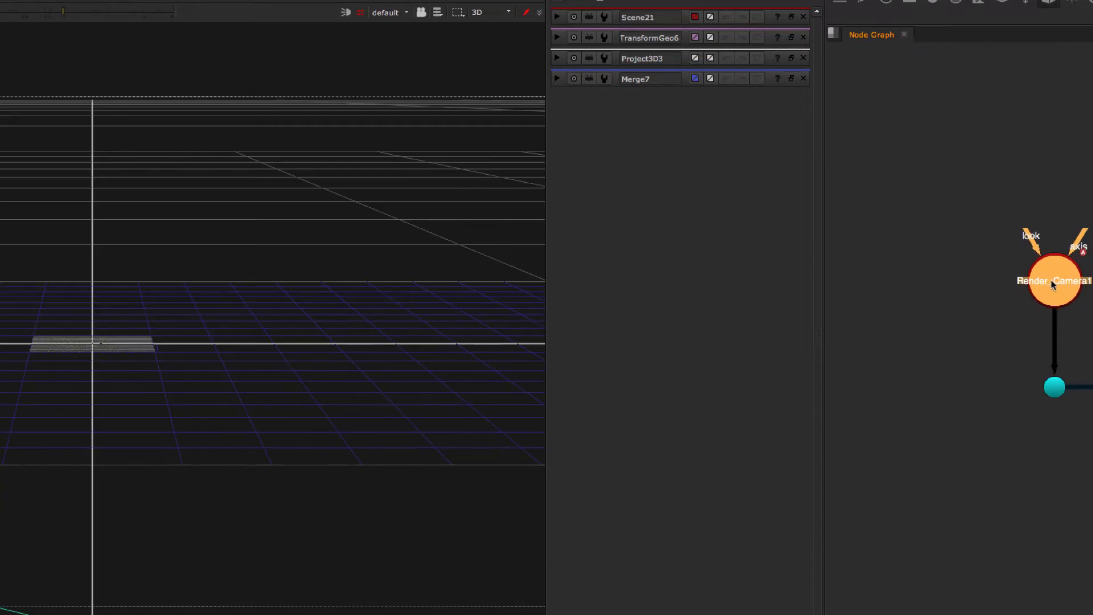
middle_drag(1065, 297, 1006, 287)
drag(962, 257, 962, 238)
mouse_move(1013, 291)
mouse_down()
mouse_move(1071, 335)
mouse_move(1092, 433)
mouse_up()
- Set the 3D viewer to look through Render_Camera1
click(379, 12)
click(382, 39)
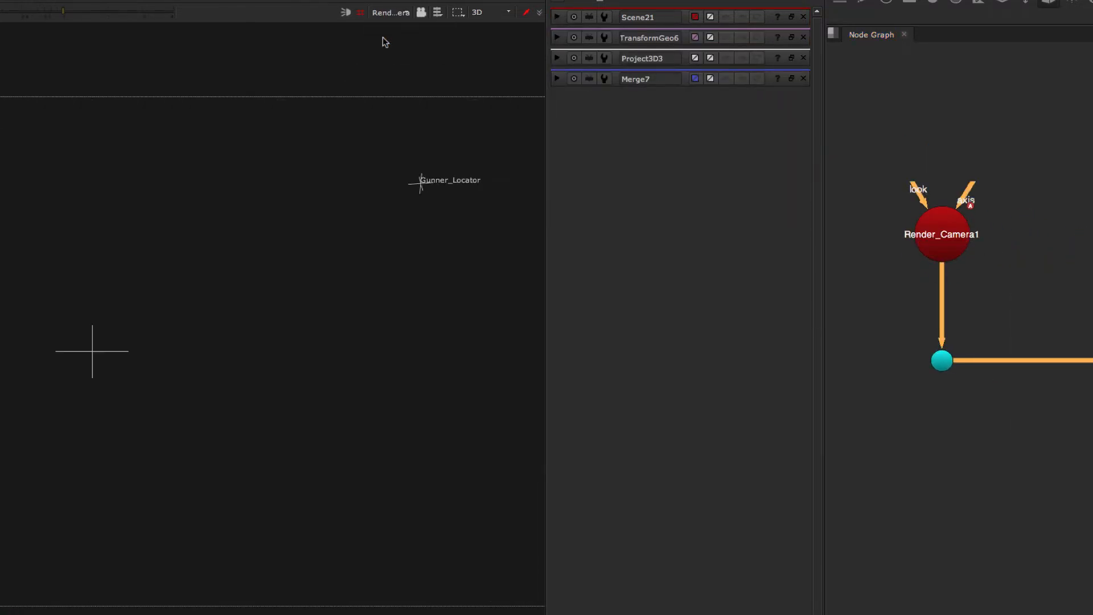
click(421, 13)
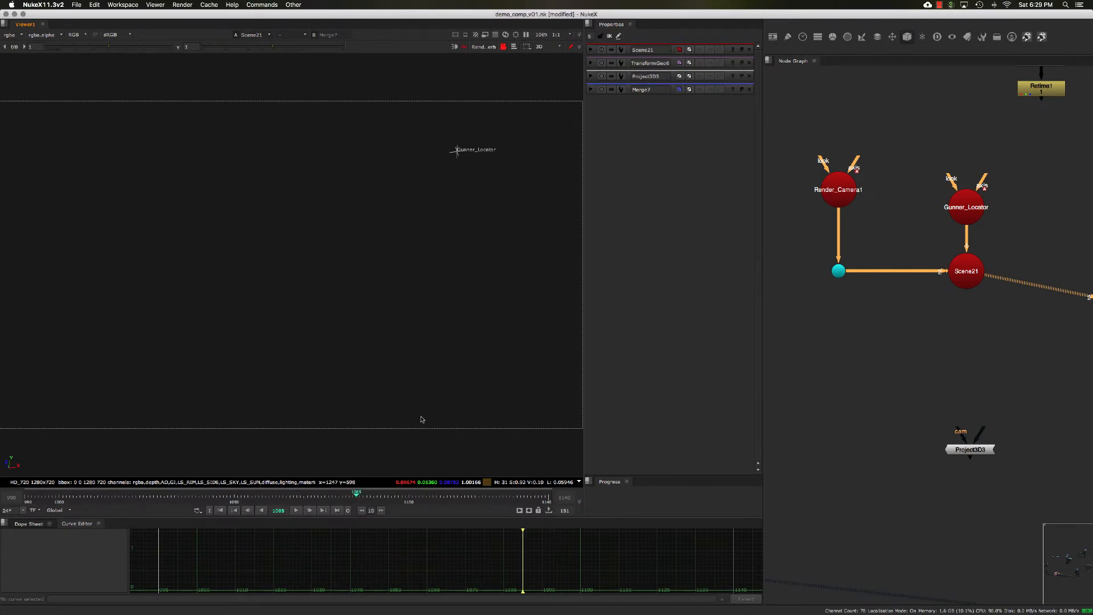
- Add a Card node from the 3D Geometry menu below Scene21 and open its properties
super+drag(421, 419, 521, 385)
middle_drag(960, 302, 910, 301)
click(902, 351)
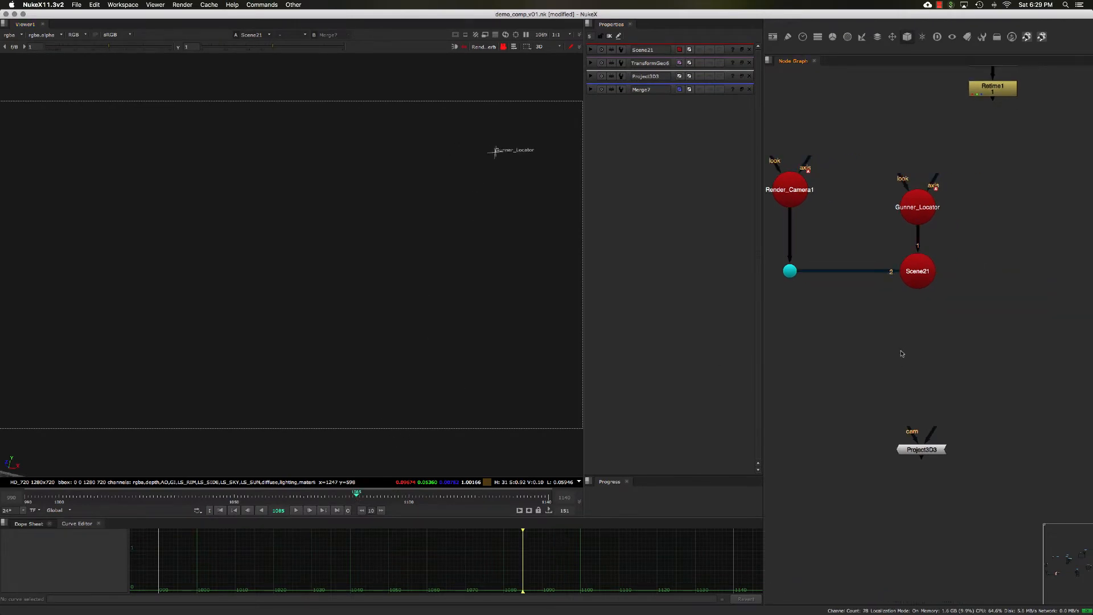
middle_drag(902, 344, 902, 340)
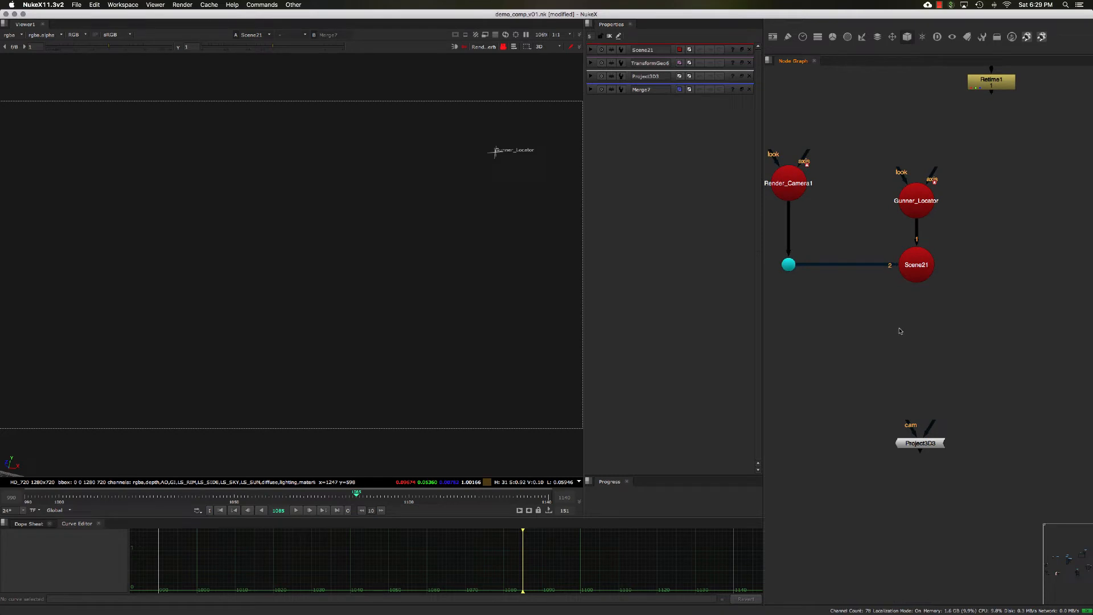
click(907, 37)
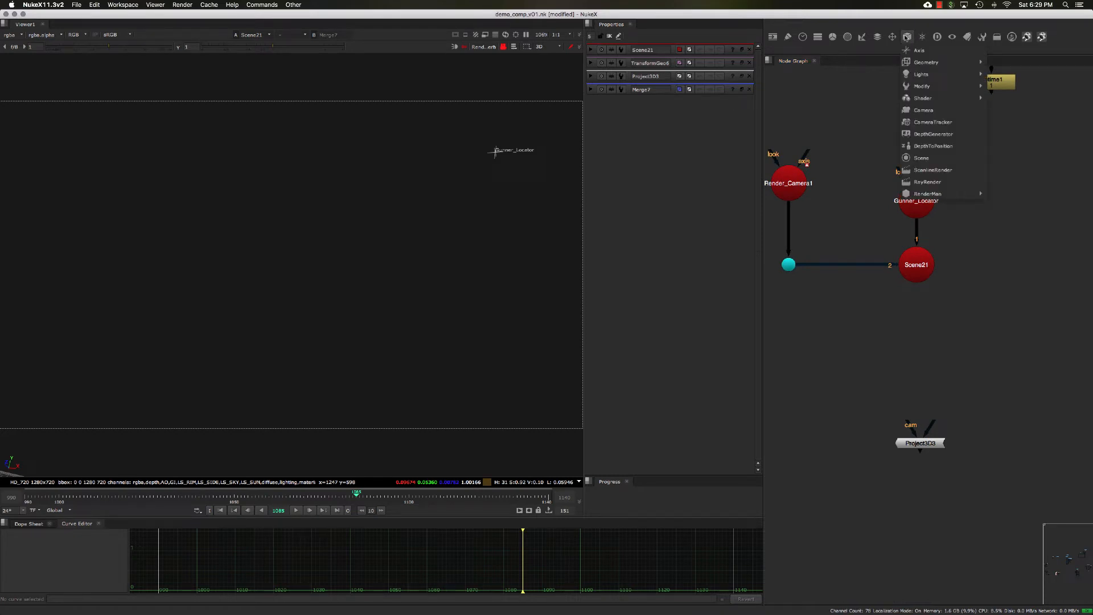
mouse_move(934, 63)
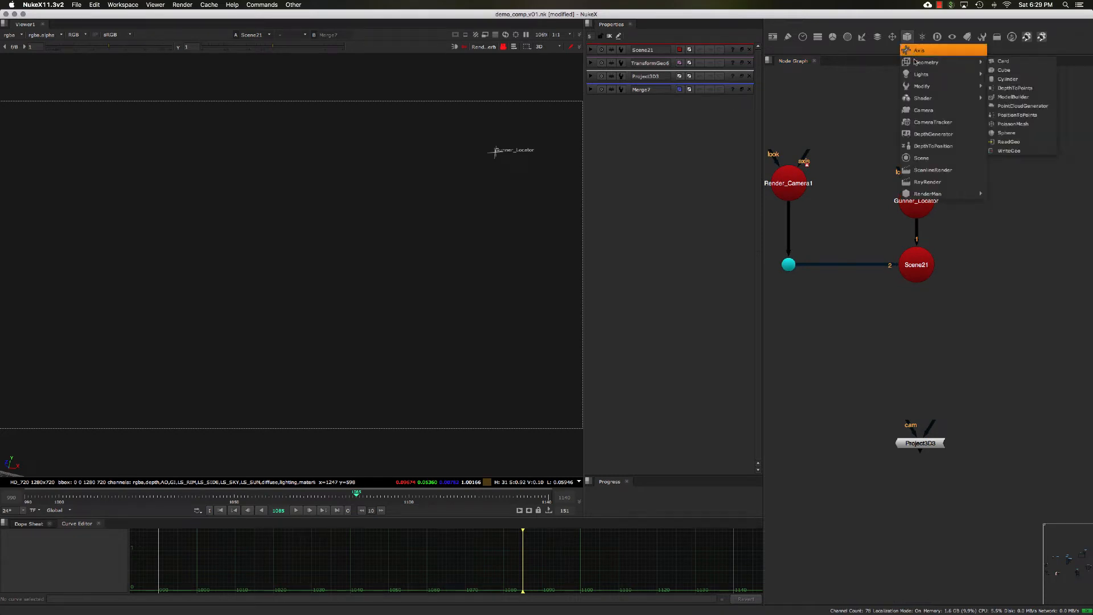
click(1006, 62)
click(895, 379)
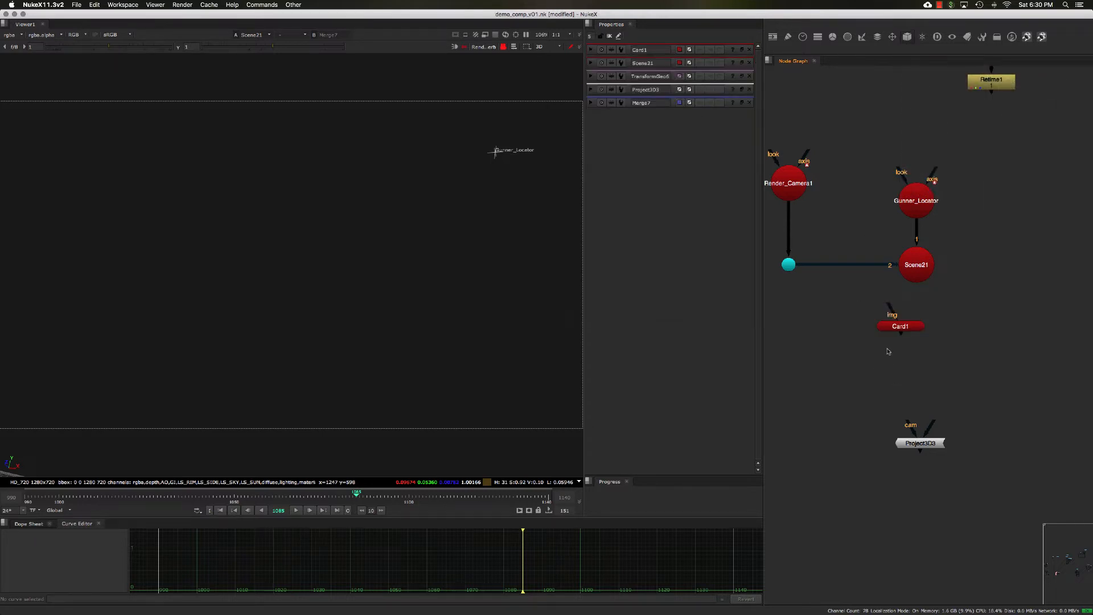
click(898, 327)
click(465, 332)
click(900, 327)
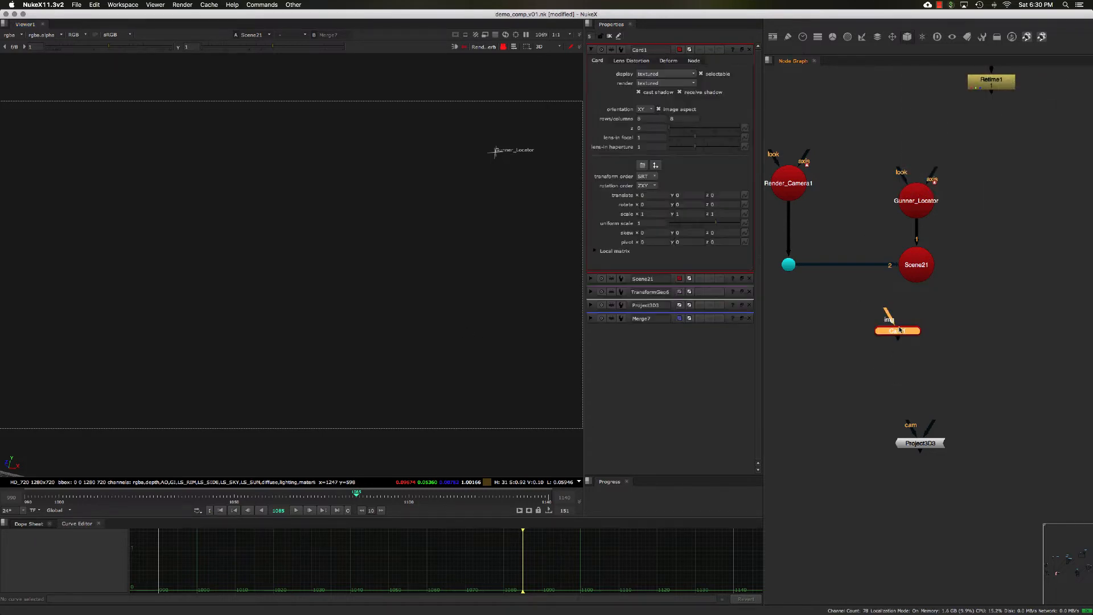
- Reposition the Card1 node in the node graph beside Scene21
middle_drag(901, 328, 871, 352)
drag(871, 353, 921, 357)
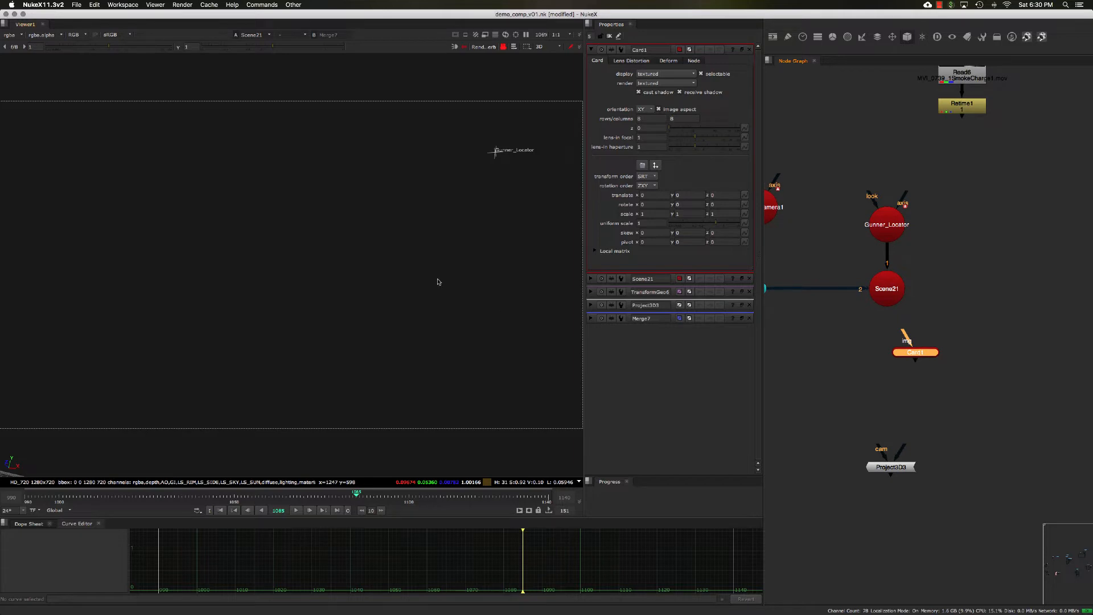
click(438, 282)
scroll(441, 284, down, 5)
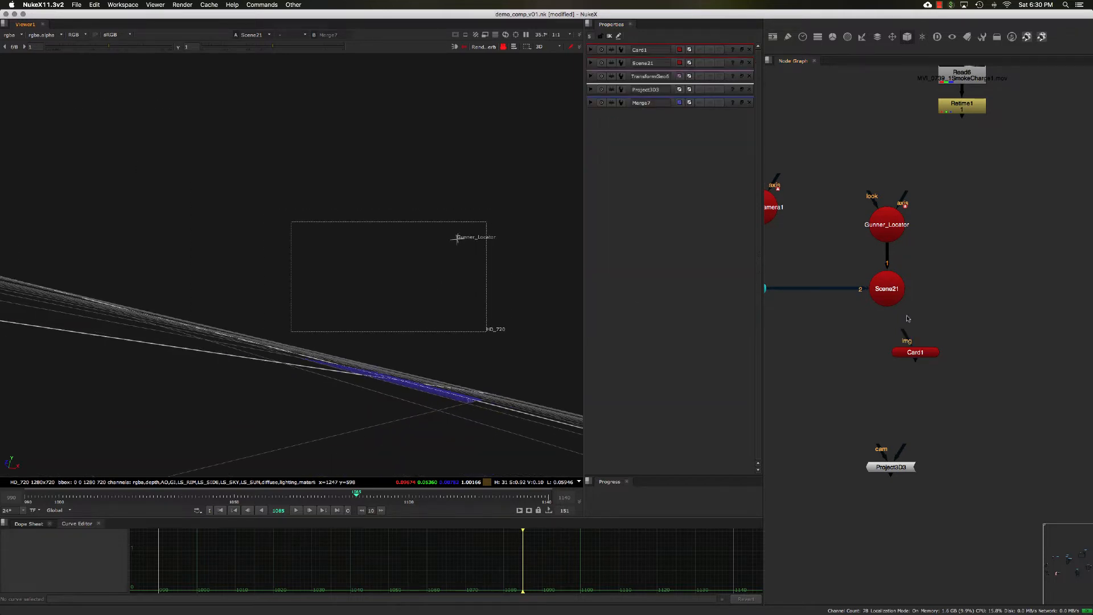
click(913, 351)
scroll(414, 382, up, 4)
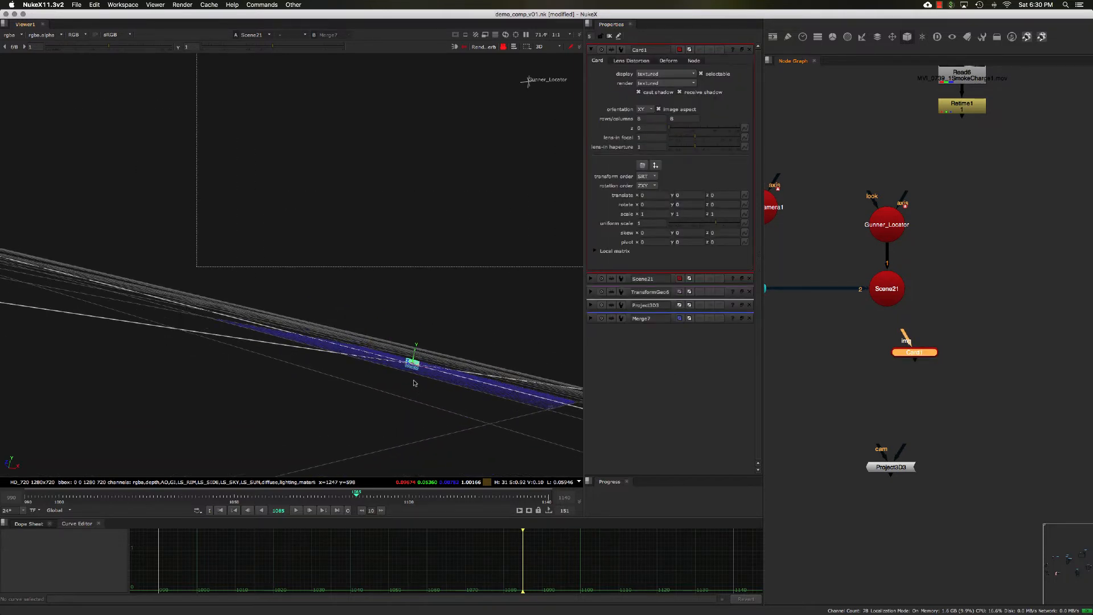
middle_drag(414, 383, 381, 390)
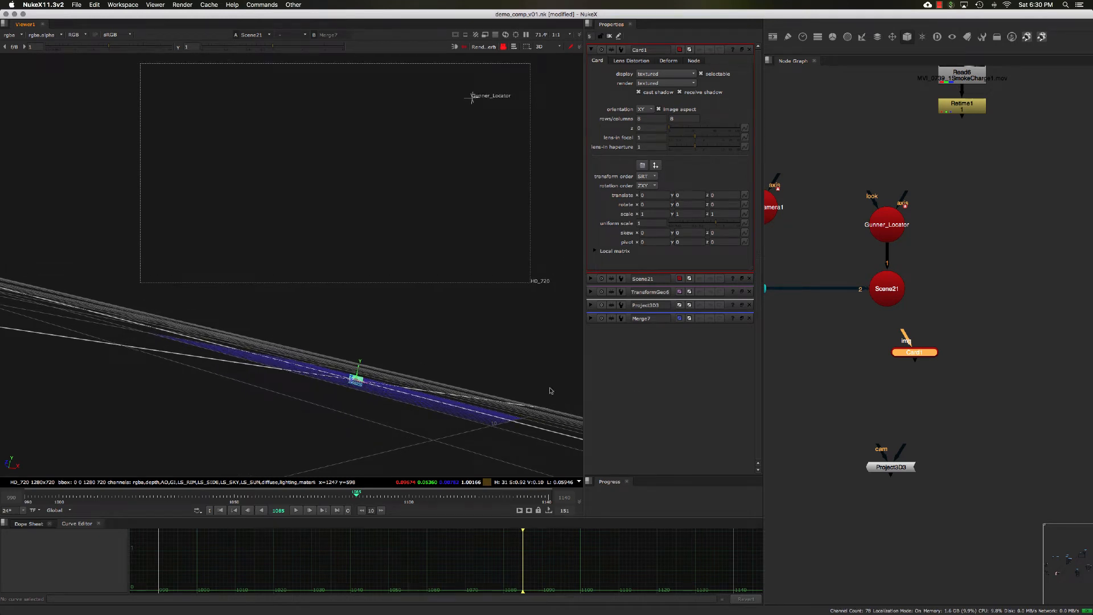
middle_drag(896, 377, 906, 379)
drag(915, 357, 907, 356)
middle_drag(899, 357, 933, 341)
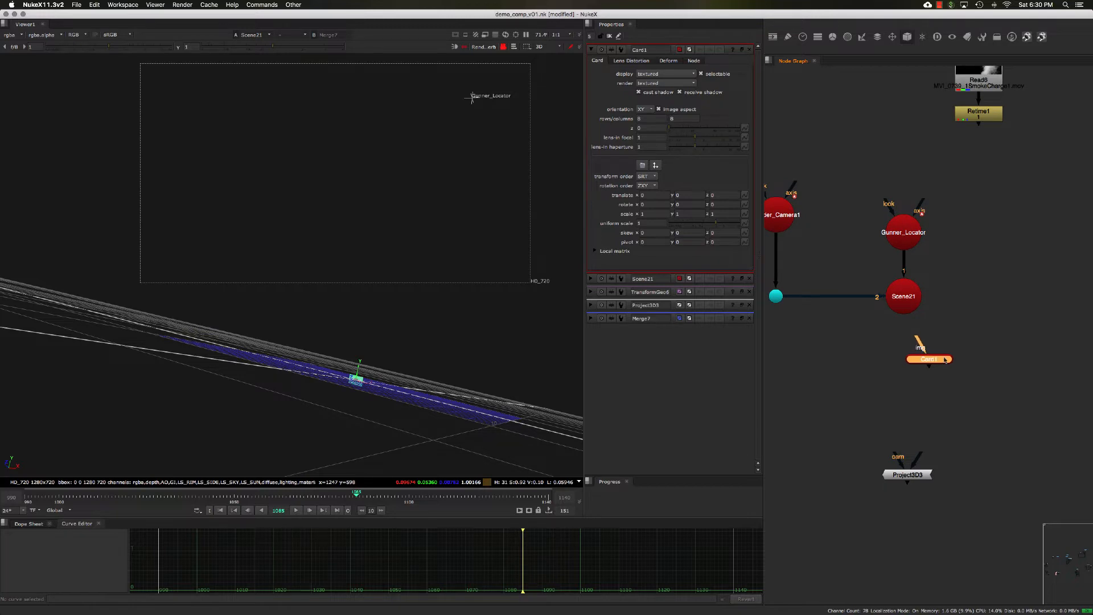
- Rearrange the Gunner_Locator, Render_Camera1, Scene21 and elbow dot nodes into a tidier layout
drag(944, 359, 1008, 288)
middle_drag(907, 234, 897, 251)
drag(888, 246, 879, 185)
middle_drag(845, 242, 872, 210)
drag(774, 244, 1007, 343)
click(945, 303)
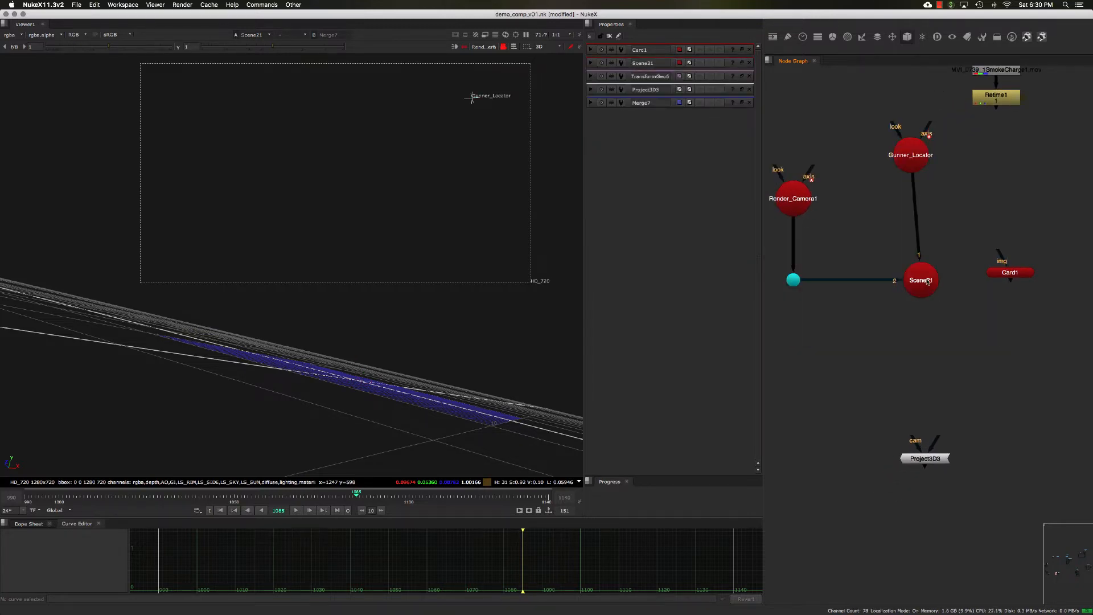
drag(929, 281, 929, 319)
drag(796, 283, 800, 322)
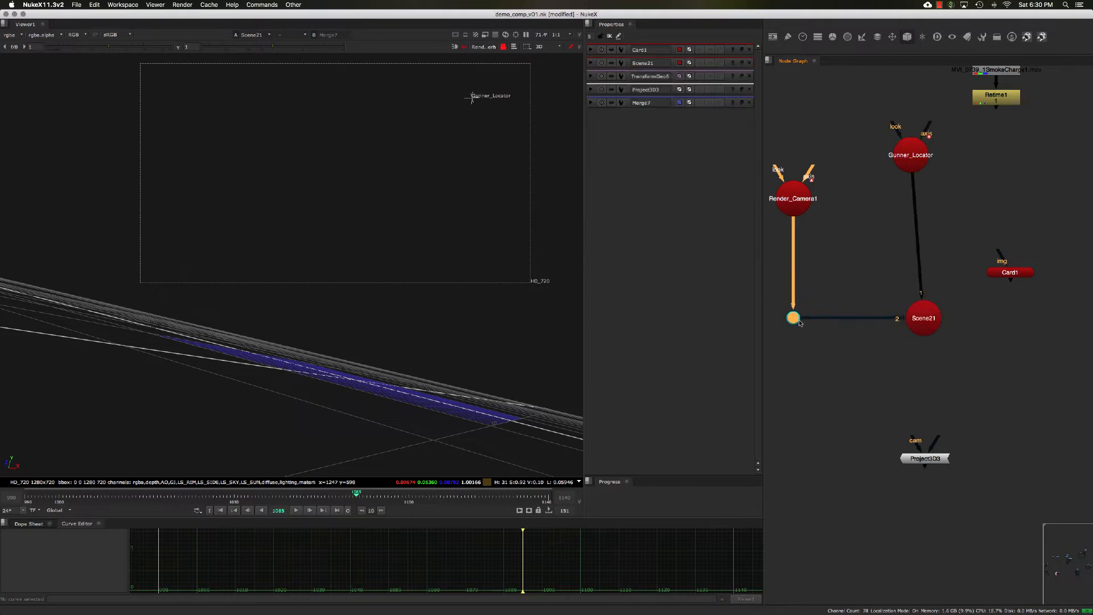
middle_drag(881, 261, 863, 271)
middle_drag(926, 224, 880, 247)
middle_drag(955, 204, 949, 272)
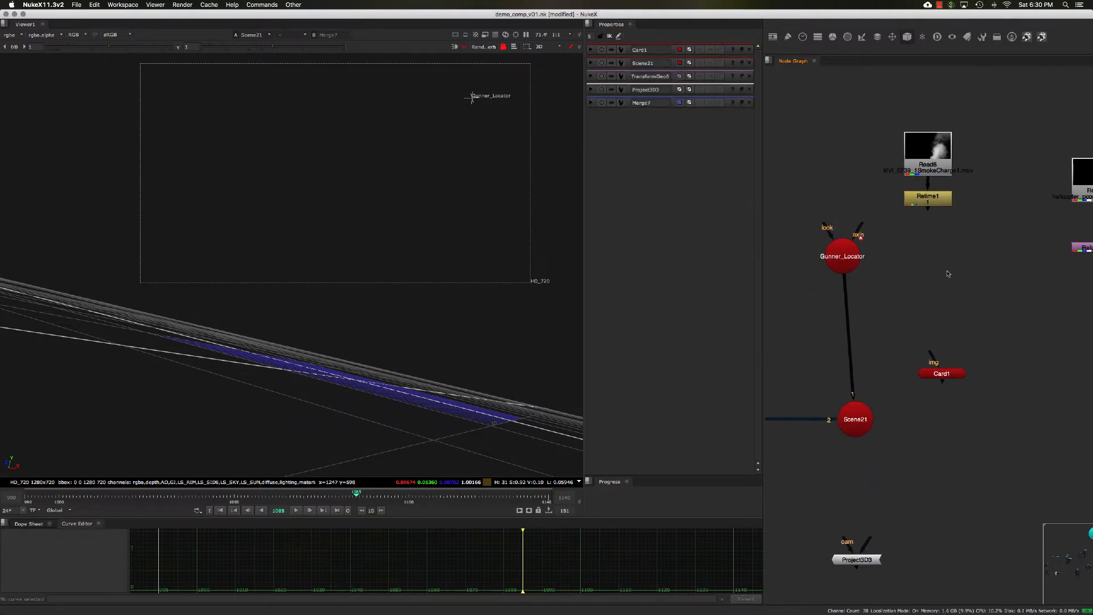
drag(959, 270, 891, 92)
middle_drag(894, 107, 893, 123)
drag(928, 184, 943, 137)
middle_drag(924, 296, 900, 253)
click(901, 258)
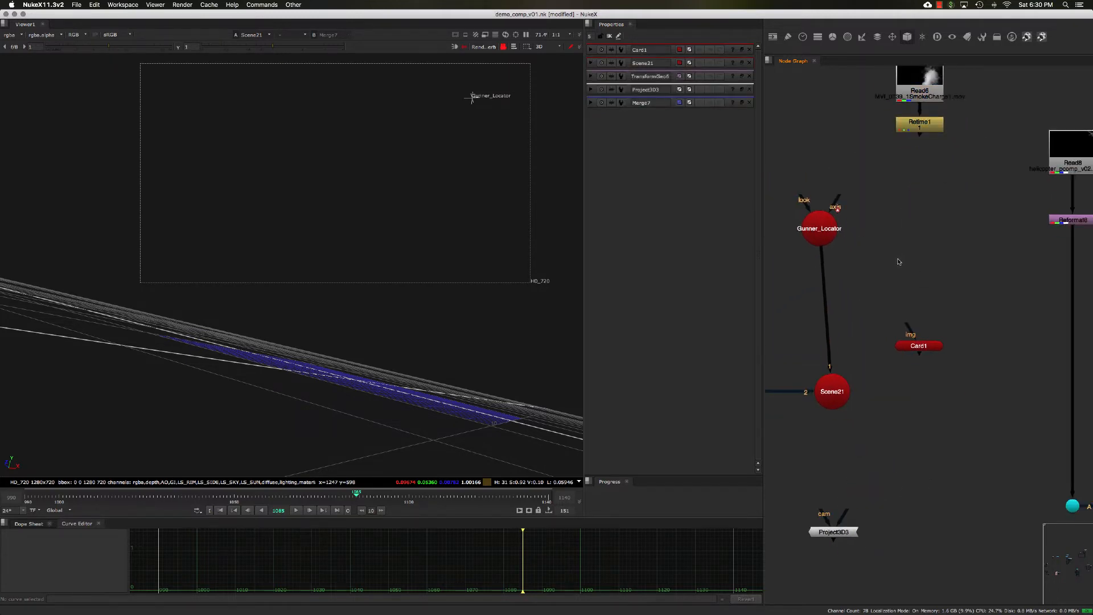
- Add a TransformGeo node by searching for it in the node search box
key(Tab)
text(te)
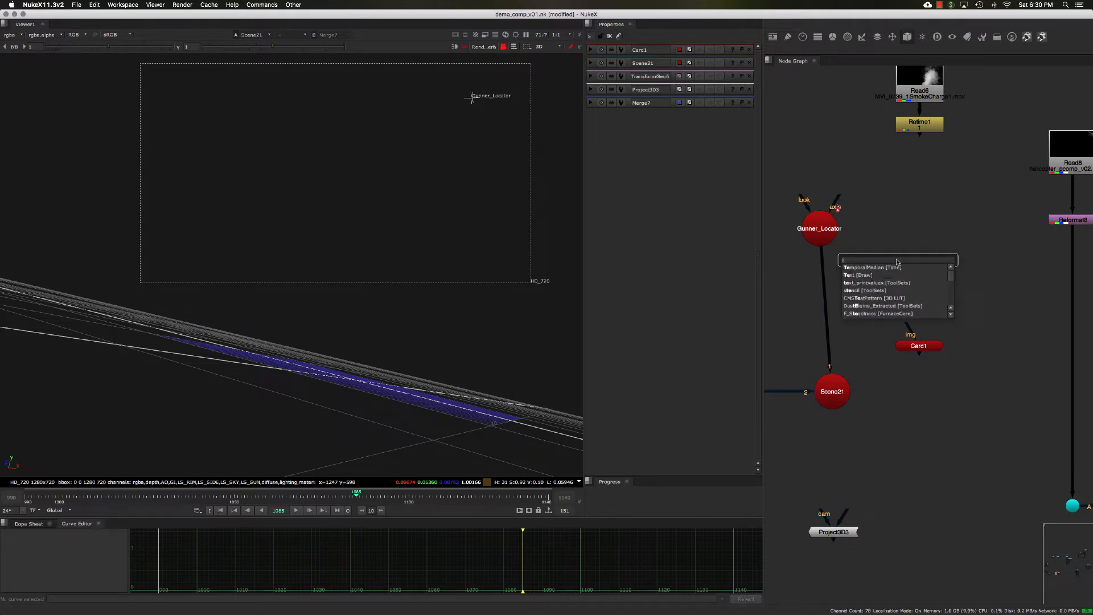
key(BackSpace)
key(BackSpace)
text(ra)
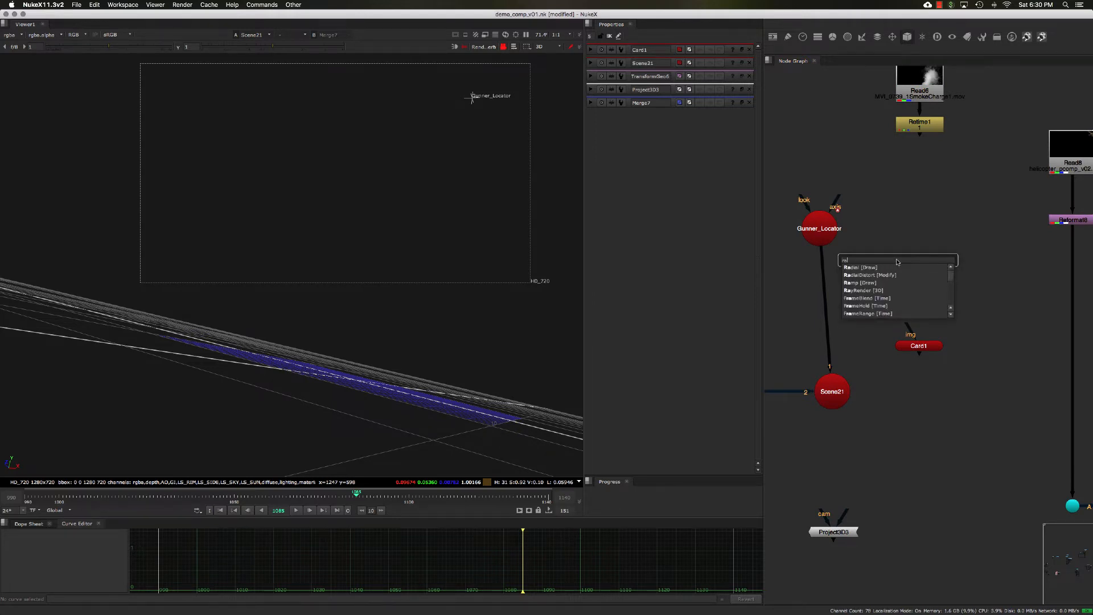
key(BackSpace)
key(BackSpace)
text(tra)
click(882, 285)
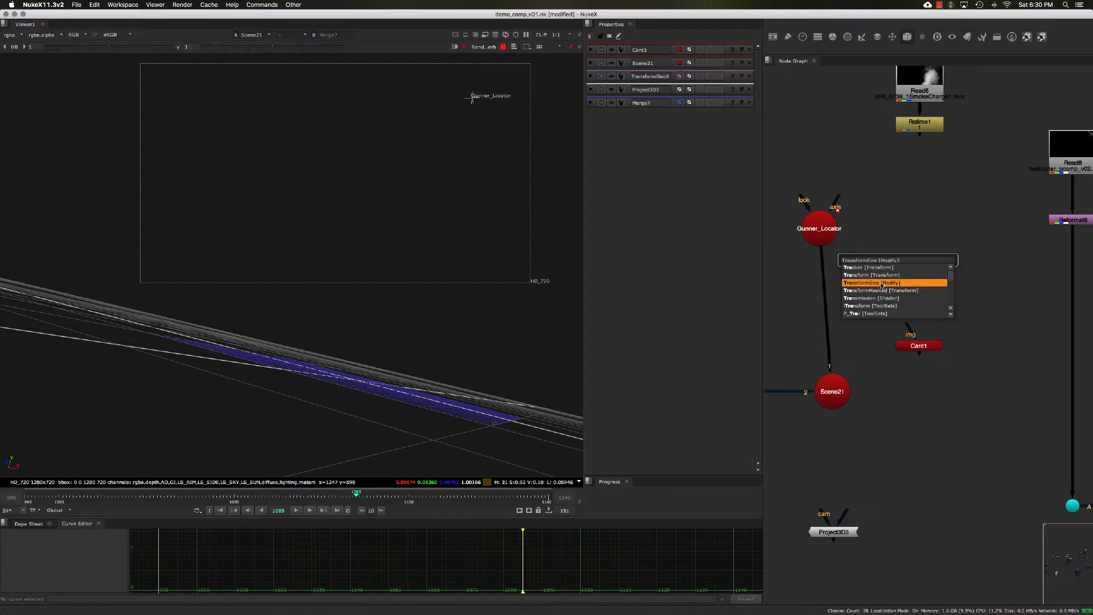
click(882, 283)
- Place Card1 above TransformGeo7 feeding into it, and open both nodes' properties
drag(918, 346, 917, 190)
drag(898, 259, 912, 205)
double_click(912, 206)
double_click(911, 270)
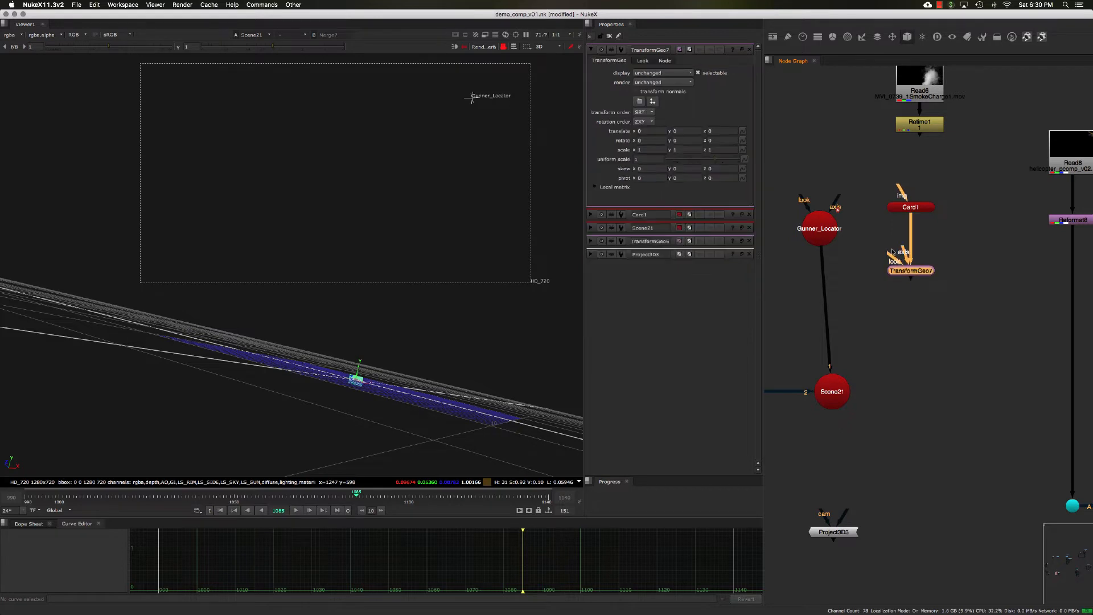
- Connect Gunner_Locator to TransformGeo7's axis input and open both nodes' properties
drag(901, 248, 818, 281)
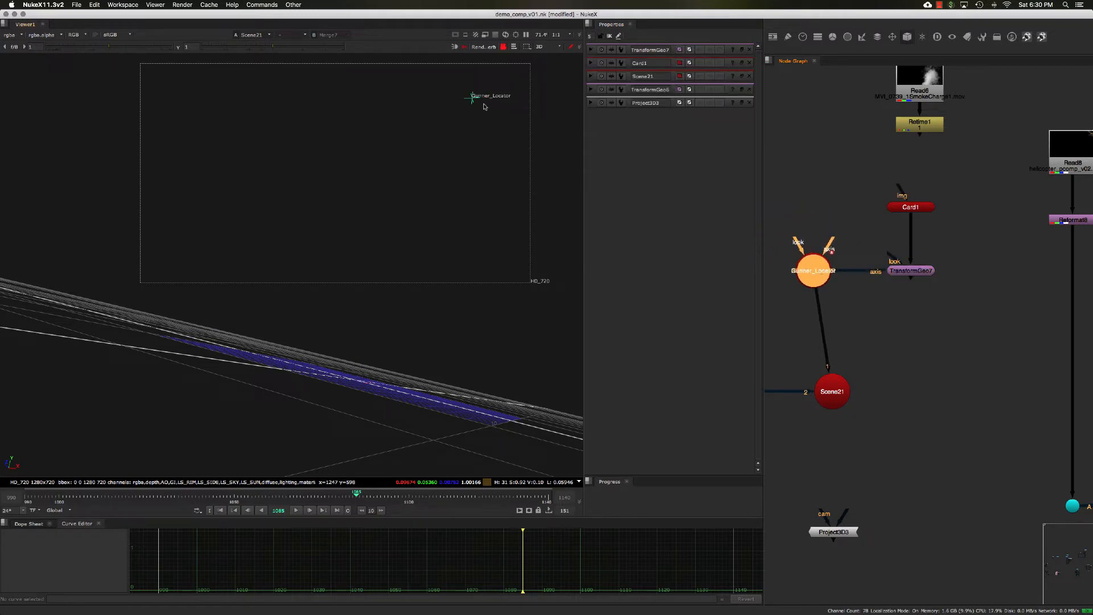
double_click(819, 271)
double_click(912, 271)
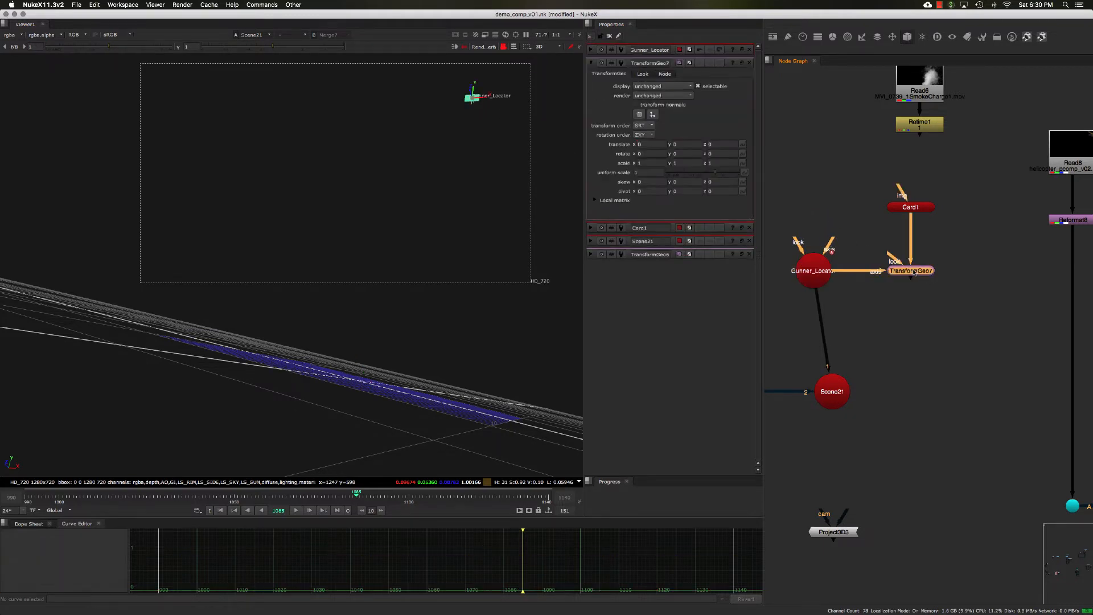
- Step to frame 1087 and inspect the card following the locator in the 3D viewer
scroll(480, 107, up, 4)
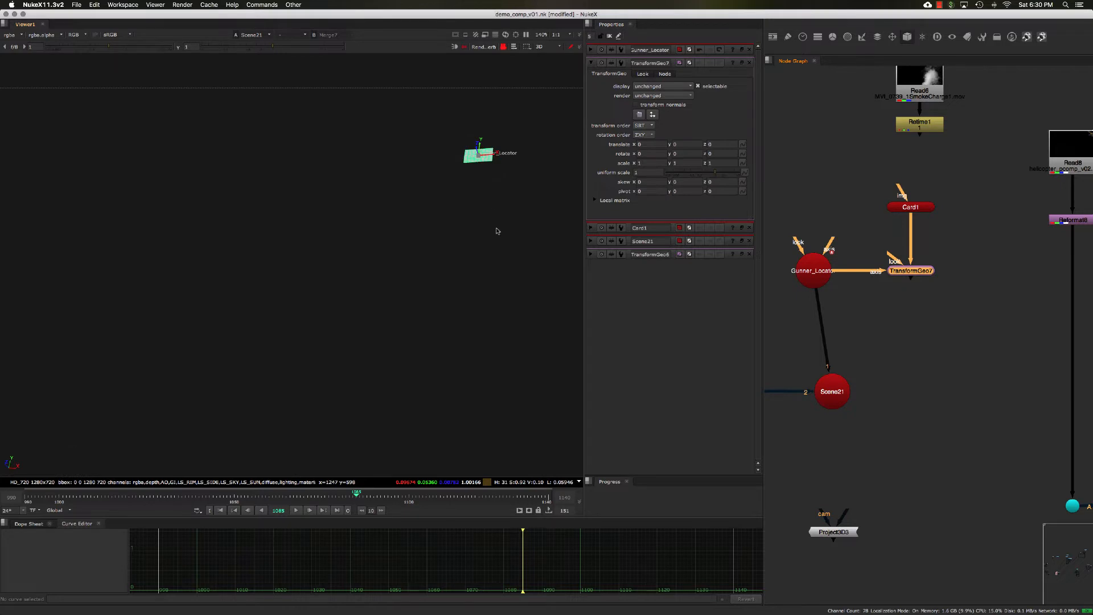
click(364, 496)
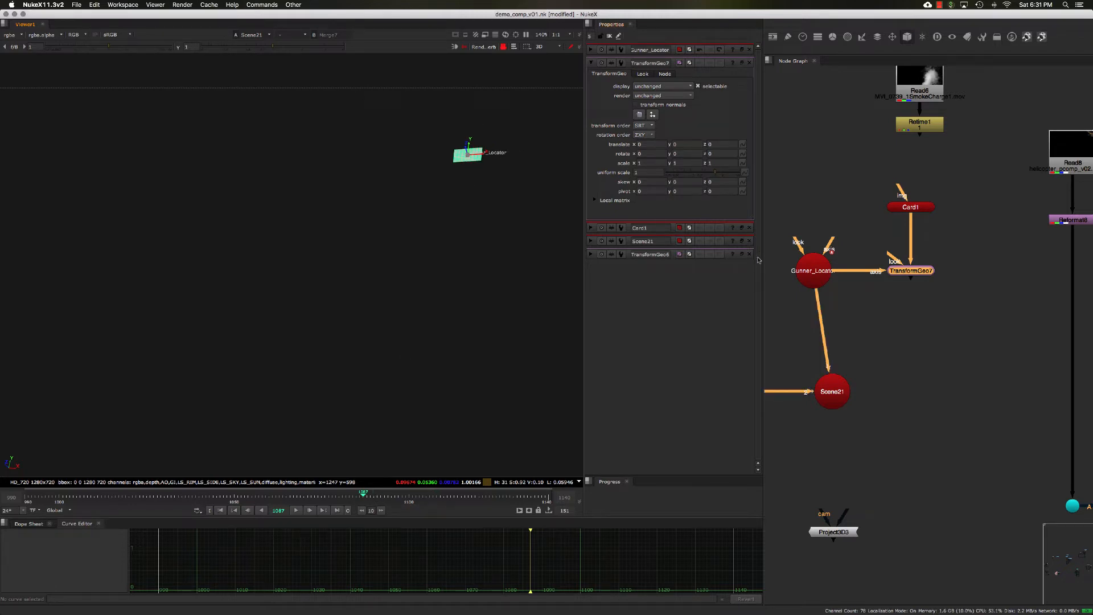
middle_drag(865, 321, 895, 296)
scroll(815, 313, down, 3)
scroll(835, 298, up, 1)
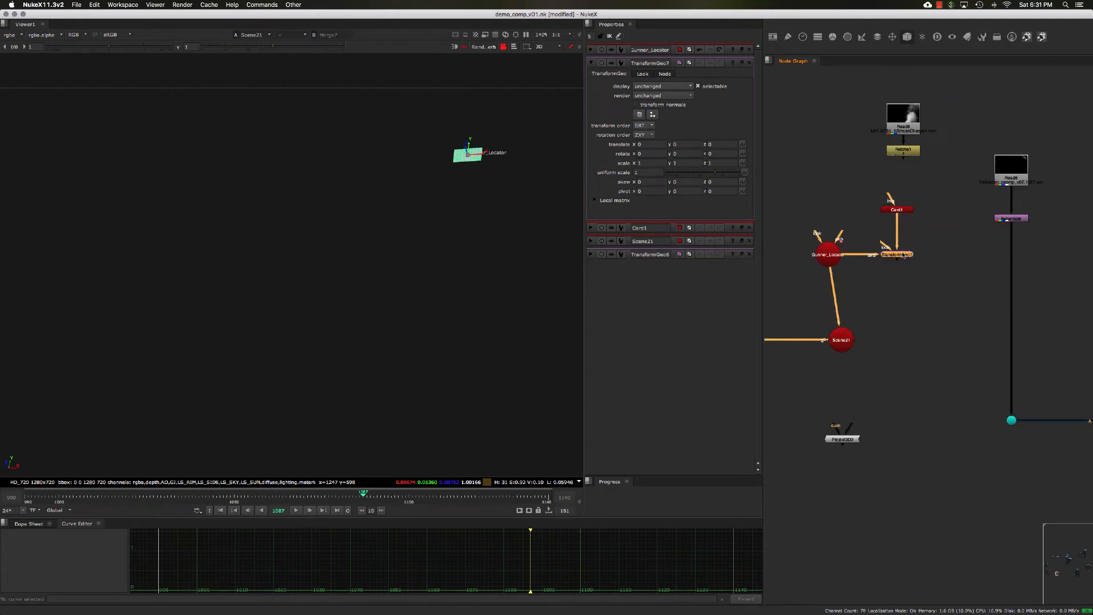
scroll(905, 255, up, 5)
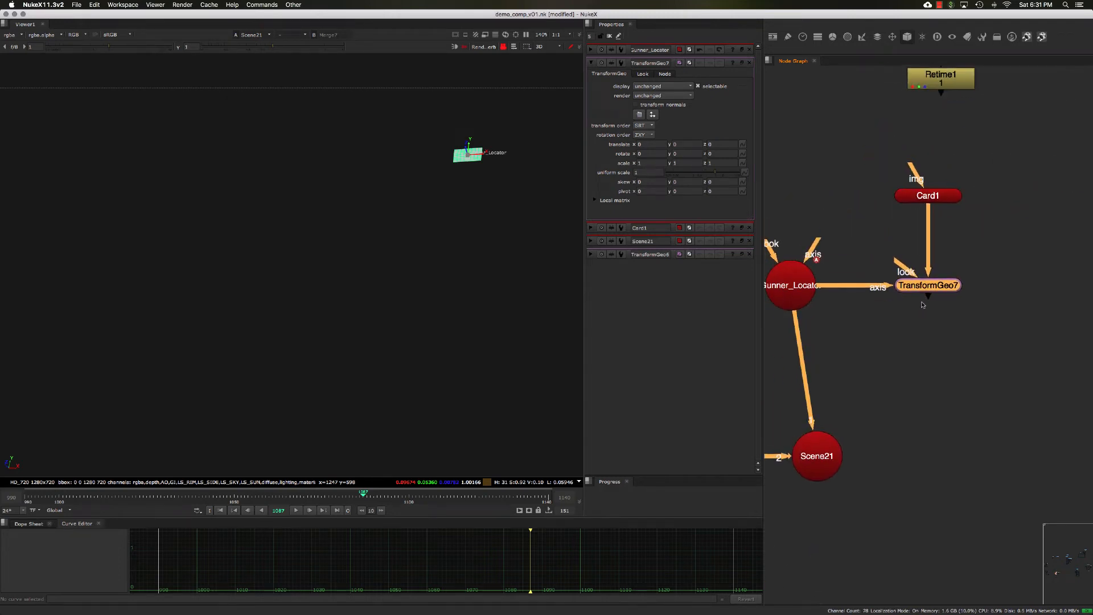
scroll(923, 305, down, 7)
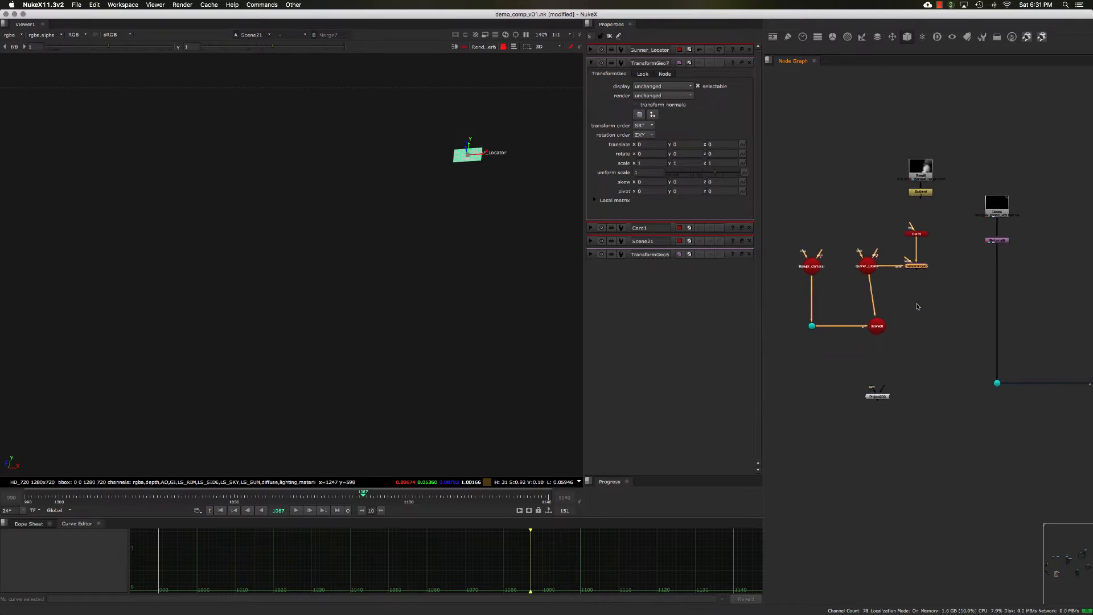
- Connect TransformGeo7's output into Scene21 and reposition Scene21 directly beneath it
click(840, 290)
drag(869, 280, 913, 266)
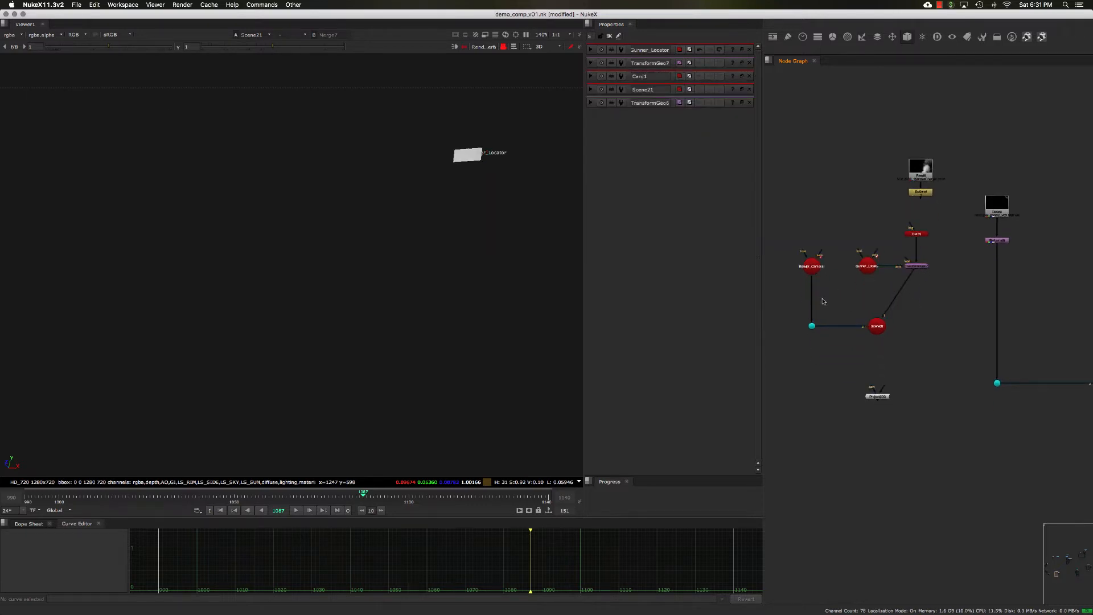
drag(798, 268, 919, 329)
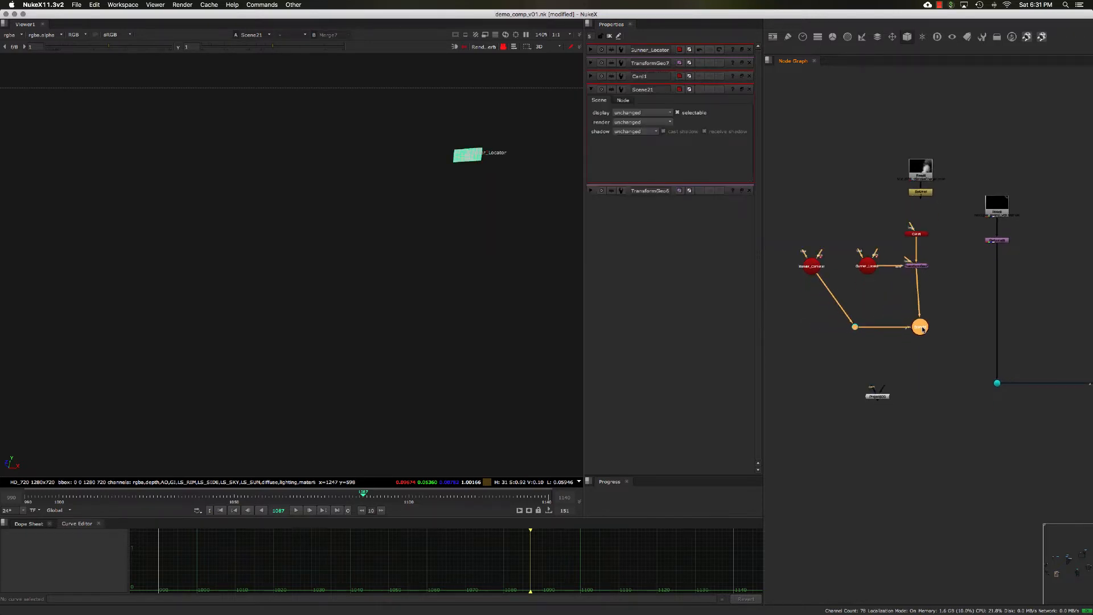
click(850, 328)
drag(849, 328, 813, 329)
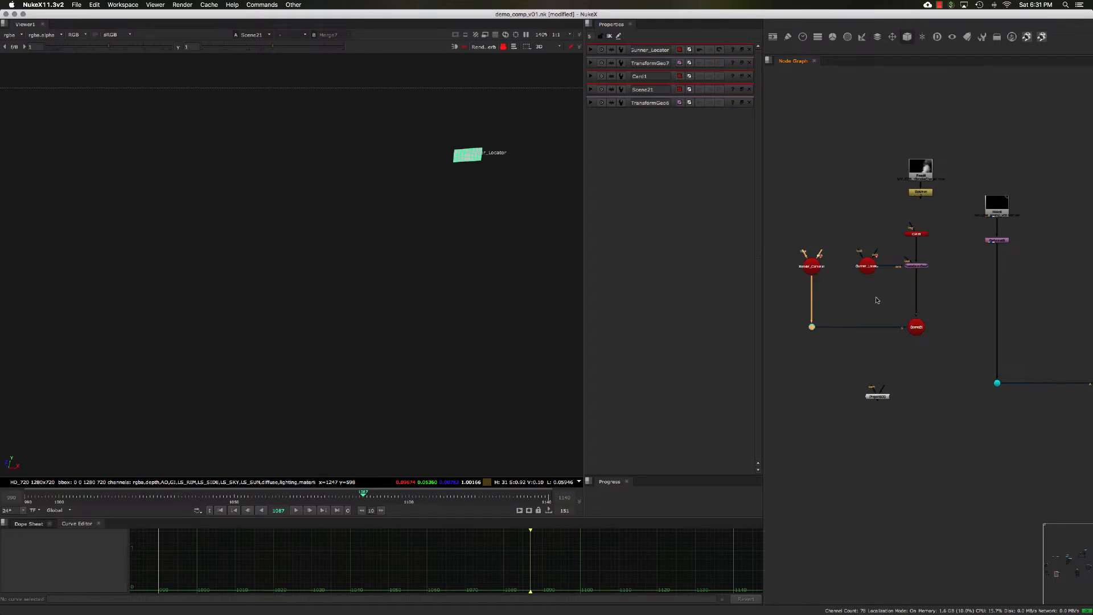
- Set Card1's uniform scale to 45
scroll(988, 281, up, 5)
middle_drag(820, 285, 872, 310)
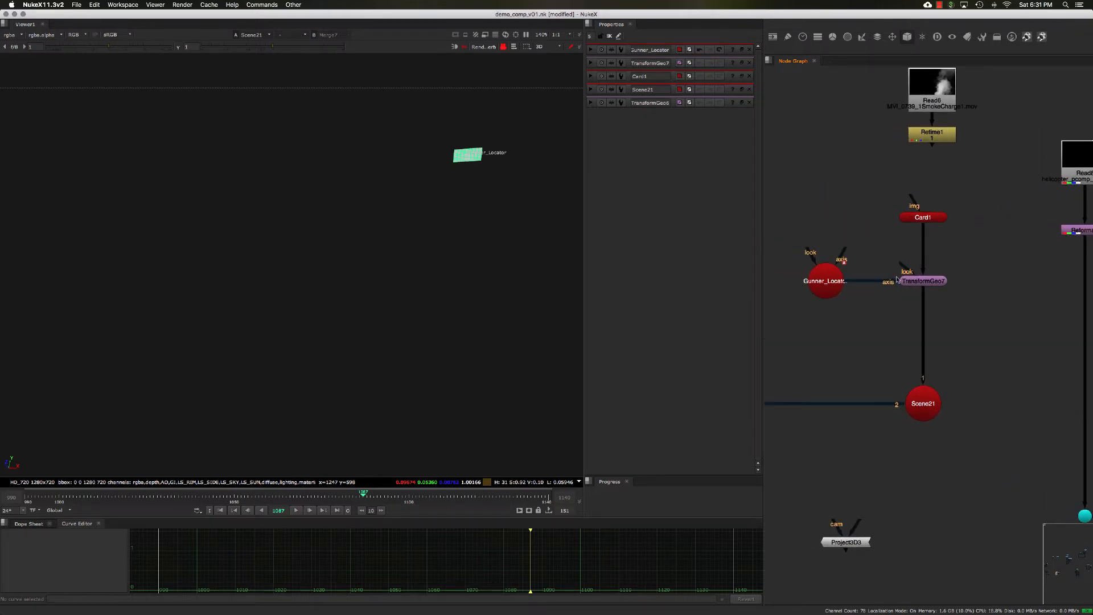
click(911, 215)
click(647, 214)
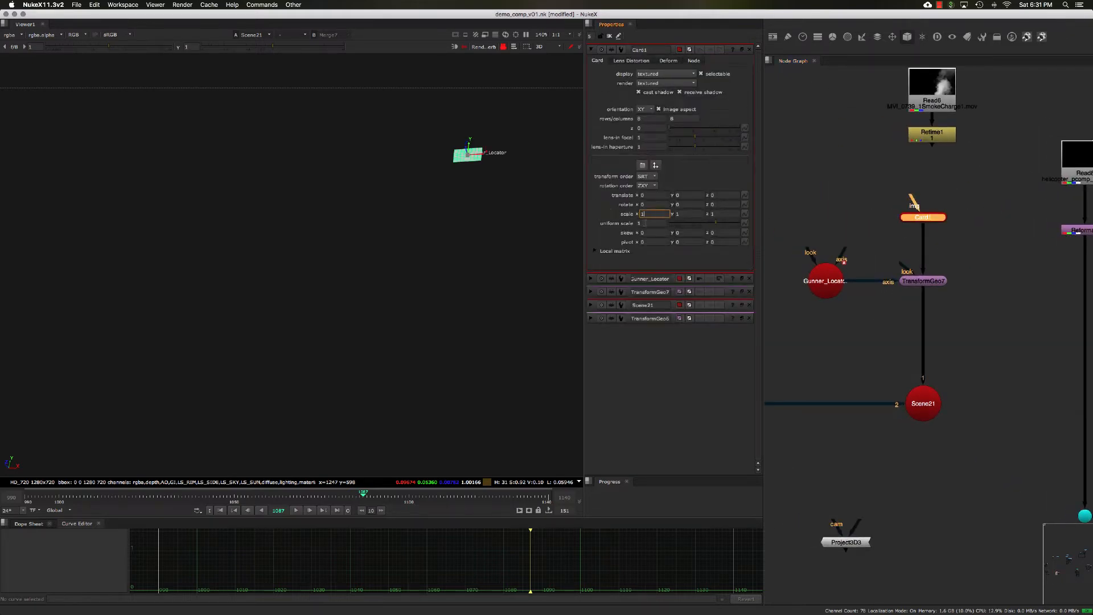
click(647, 222)
key(Up)
key(Up)
key(Up)
key(Up)
key(Up)
key(Up)
key(Up)
key(Up)
key(Up)
key(Up)
key(Up)
key(Up)
key(Up)
key(Up)
key(Up)
key(Up)
key(Up)
key(Up)
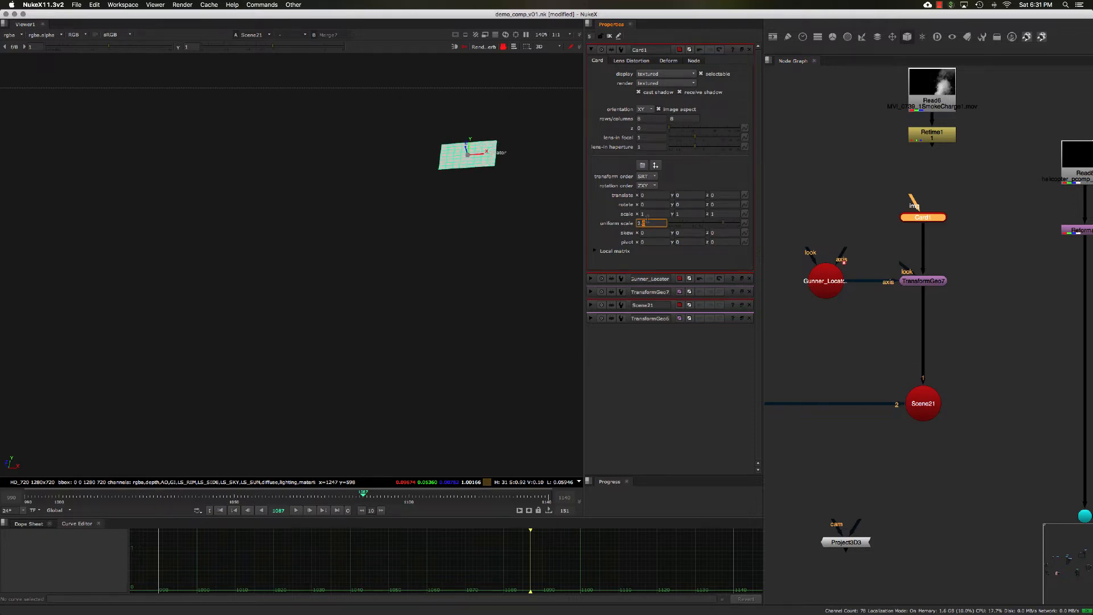
key(Up)
key(Up)
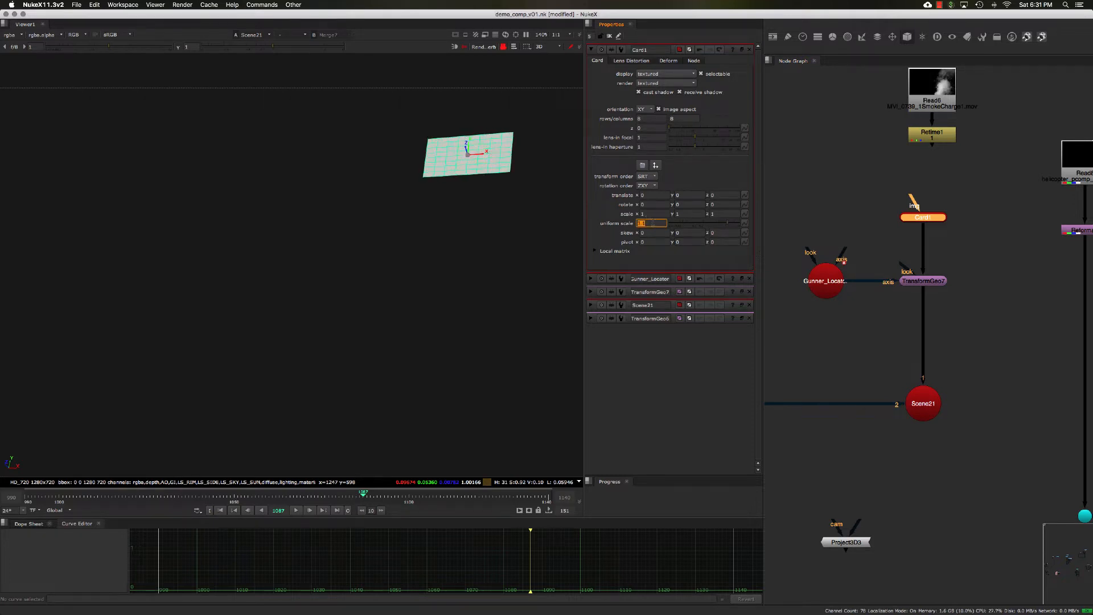
text(45)
key(Return)
- Move Gunner_Locator to the other side and connect Render_Camera to TransformGeo7's look input
click(850, 211)
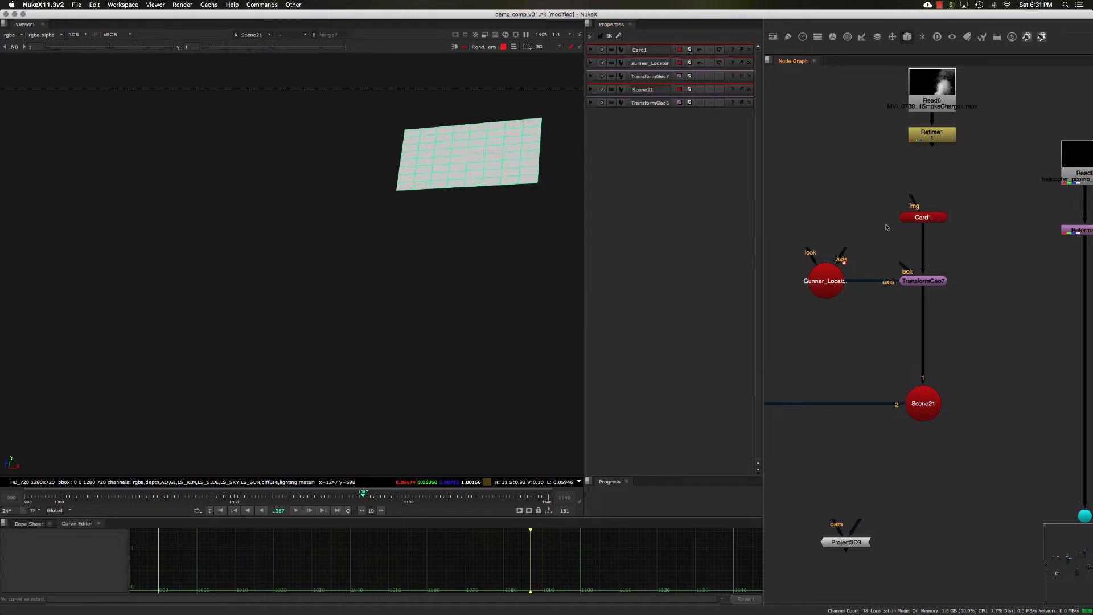
click(920, 280)
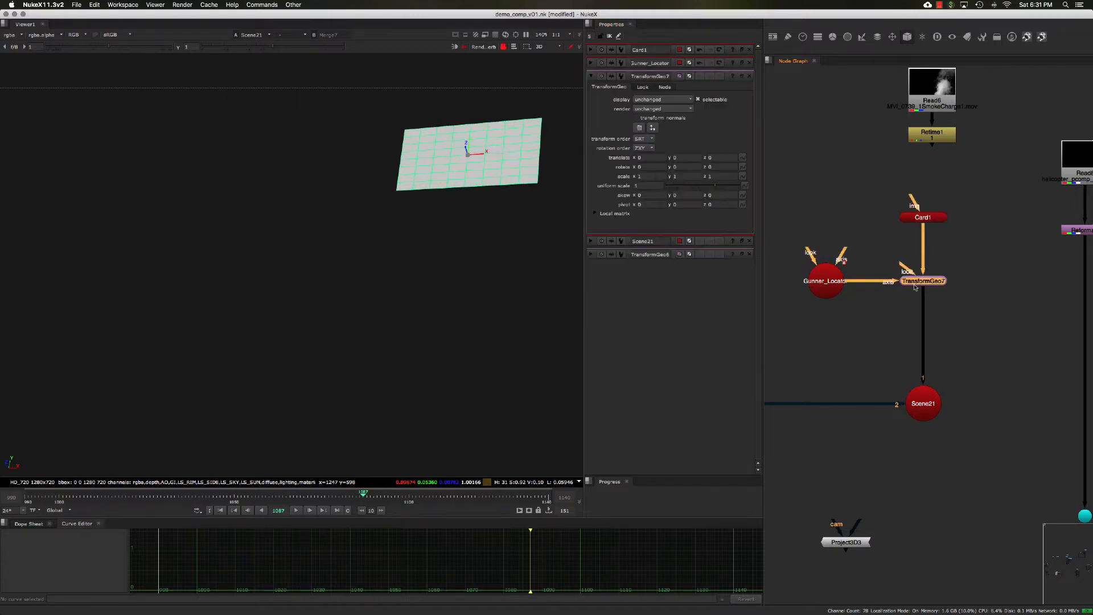
scroll(900, 289, left, 2)
scroll(877, 285, right, 2)
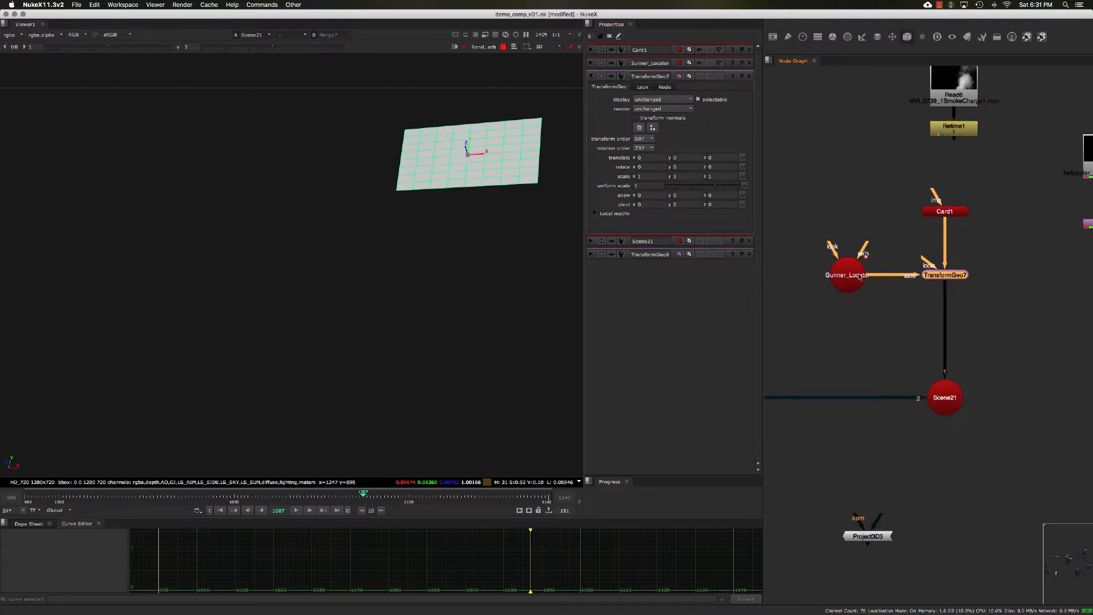
drag(824, 270, 1006, 273)
middle_drag(877, 289, 924, 287)
drag(948, 258, 794, 260)
double_click(991, 256)
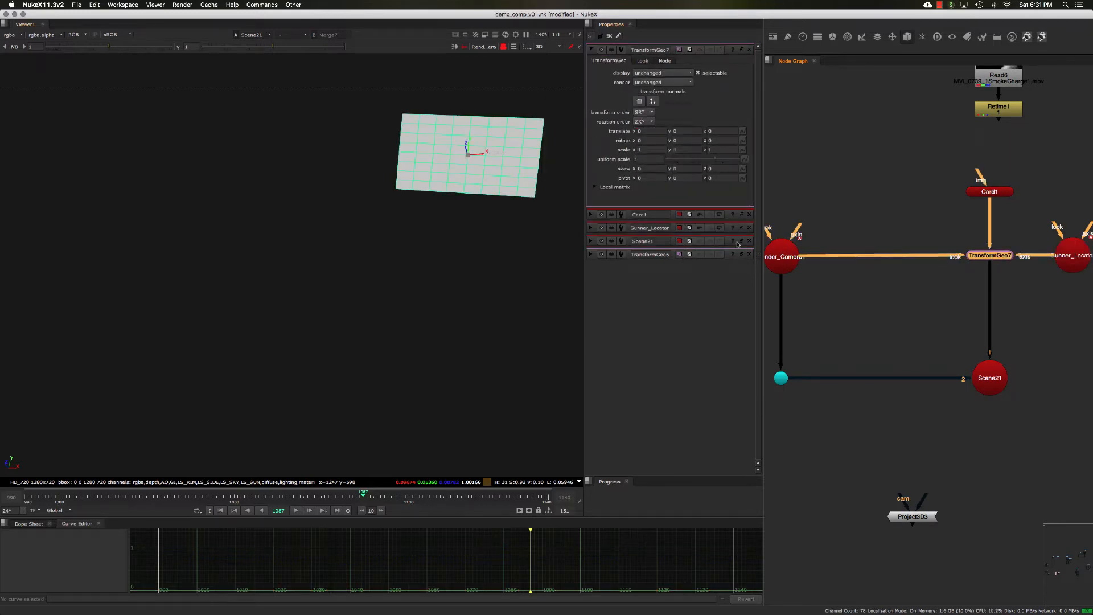
- Rearrange the card, TransformGeo7, locator and scene nodes into a tidier layout
middle_drag(958, 276, 896, 271)
scroll(921, 278, down, 2)
scroll(896, 271, down, 1)
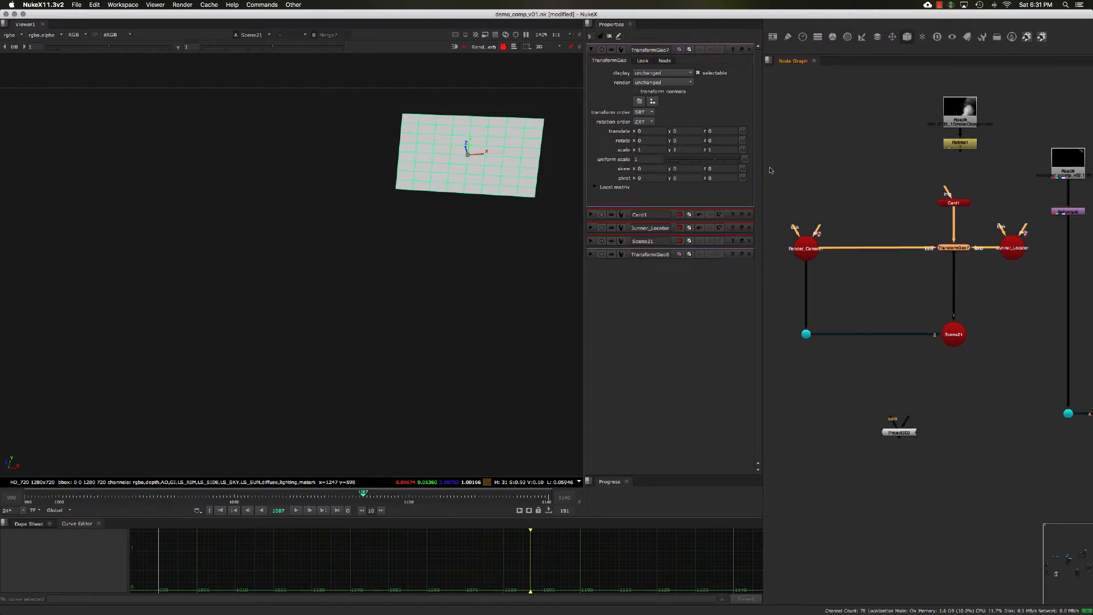
drag(775, 167, 1053, 424)
drag(957, 250, 892, 257)
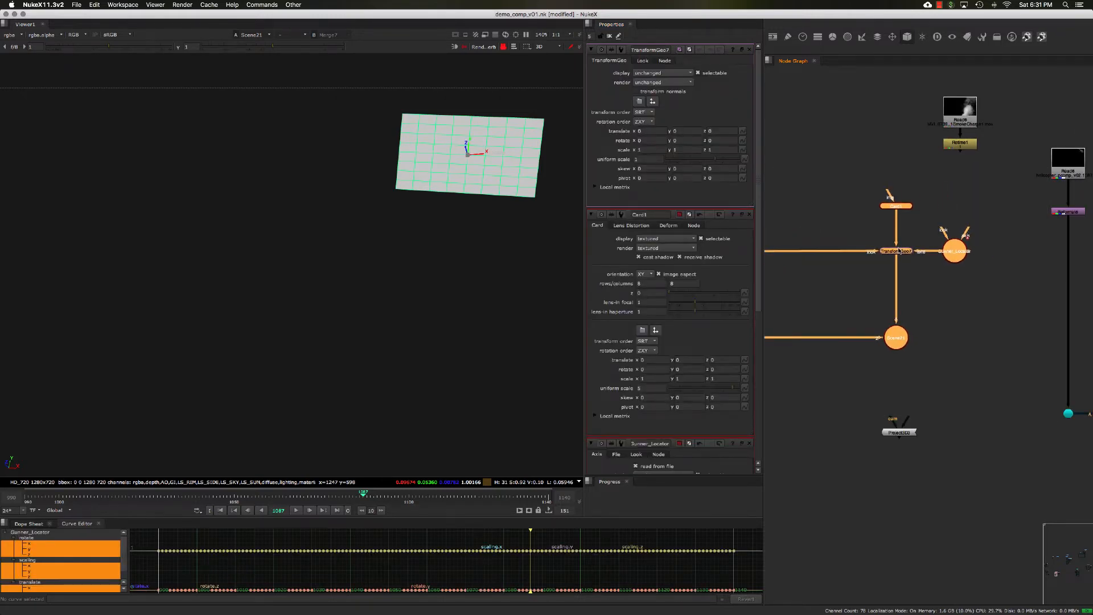
click(937, 226)
middle_drag(911, 232, 926, 275)
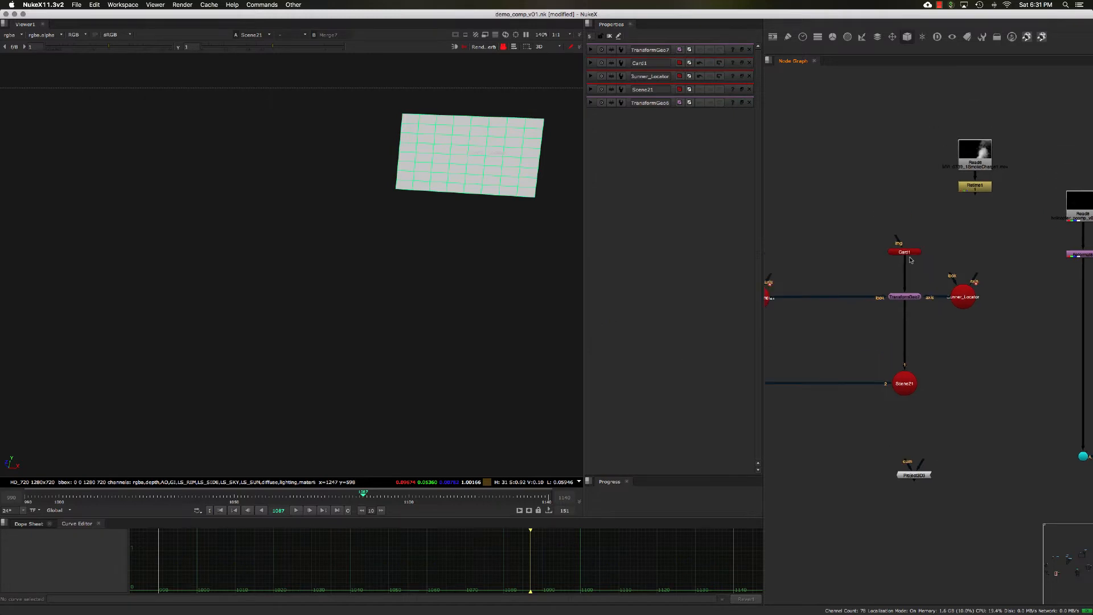
drag(911, 251, 911, 262)
click(941, 233)
click(966, 190)
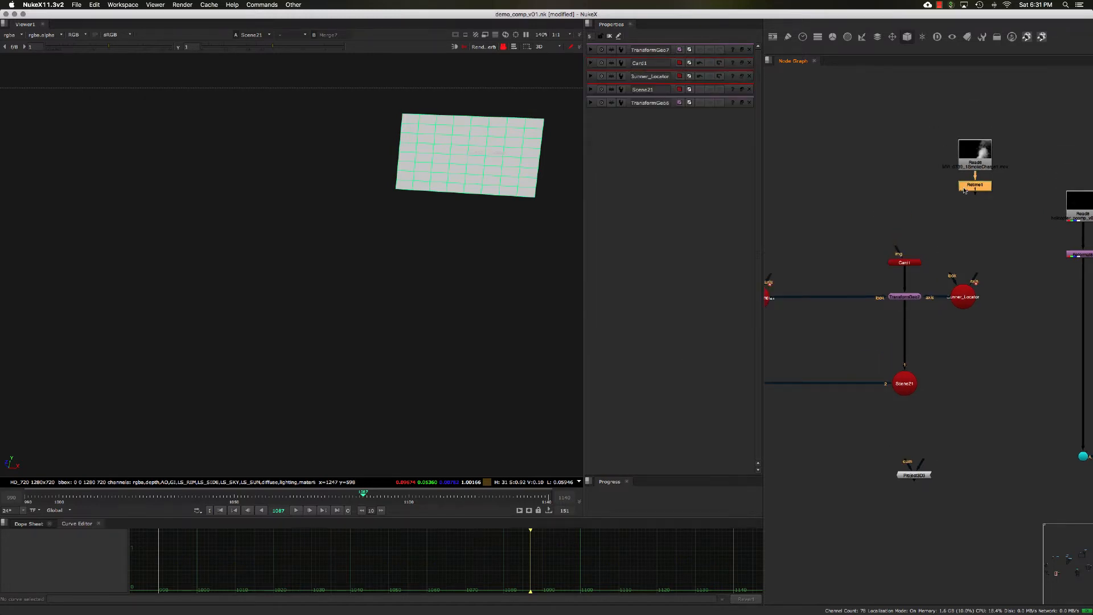
- View Retime1 in the viewer and move the smoke Read and Retime1 nodes above Card1
key(1)
key(f)
scroll(872, 206, right, 2)
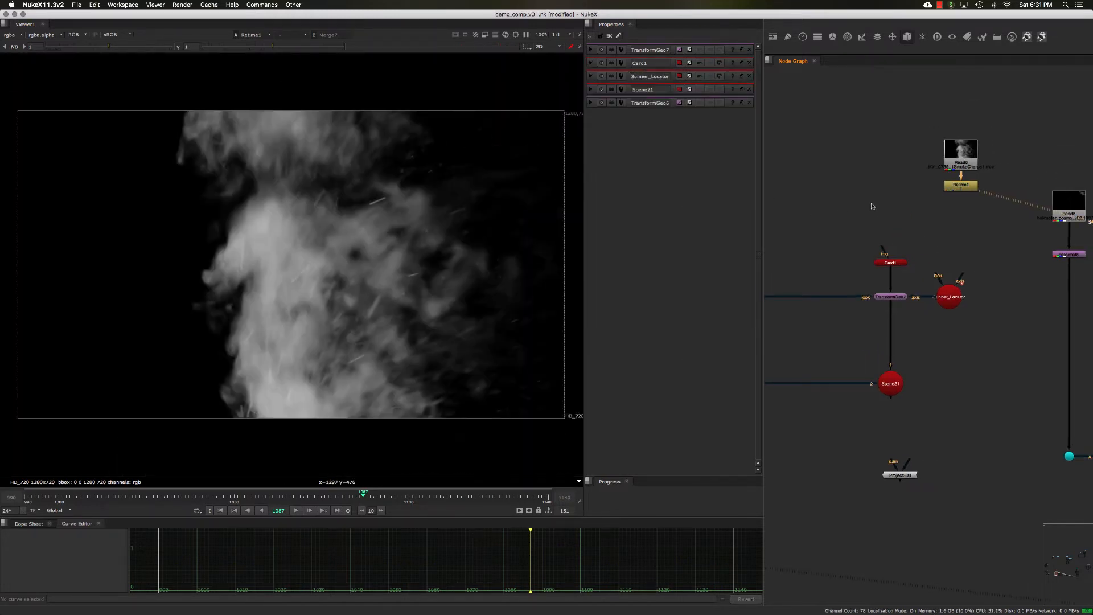
drag(905, 102, 986, 214)
drag(963, 188, 892, 153)
drag(855, 110, 882, 151)
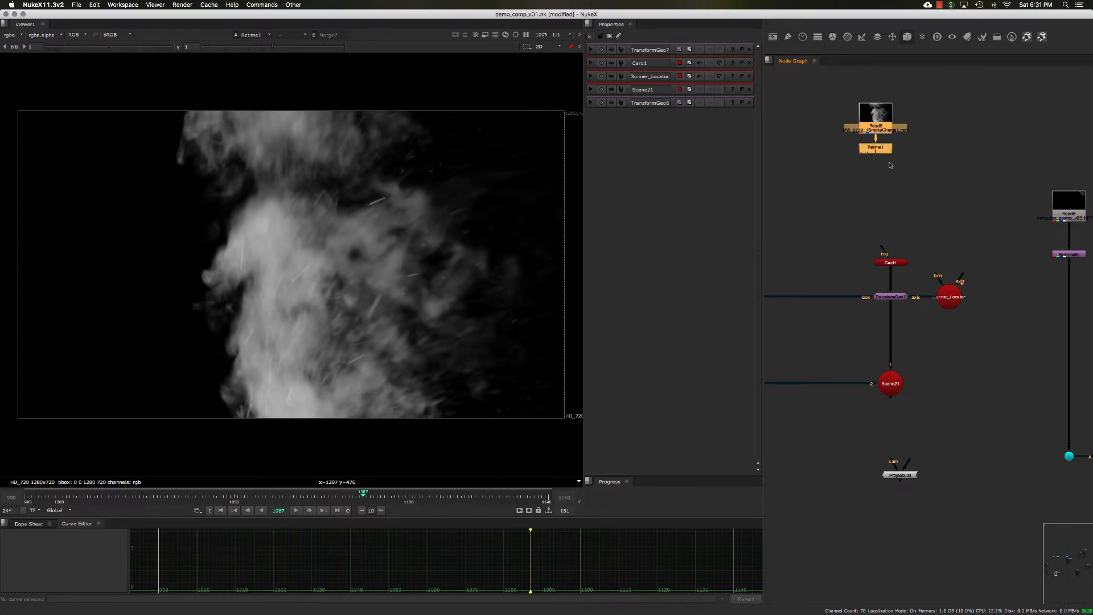
click(891, 165)
drag(836, 96, 936, 201)
drag(880, 151, 891, 152)
- Compare the original smoke Read and the Retime1 output at several frames
key(2)
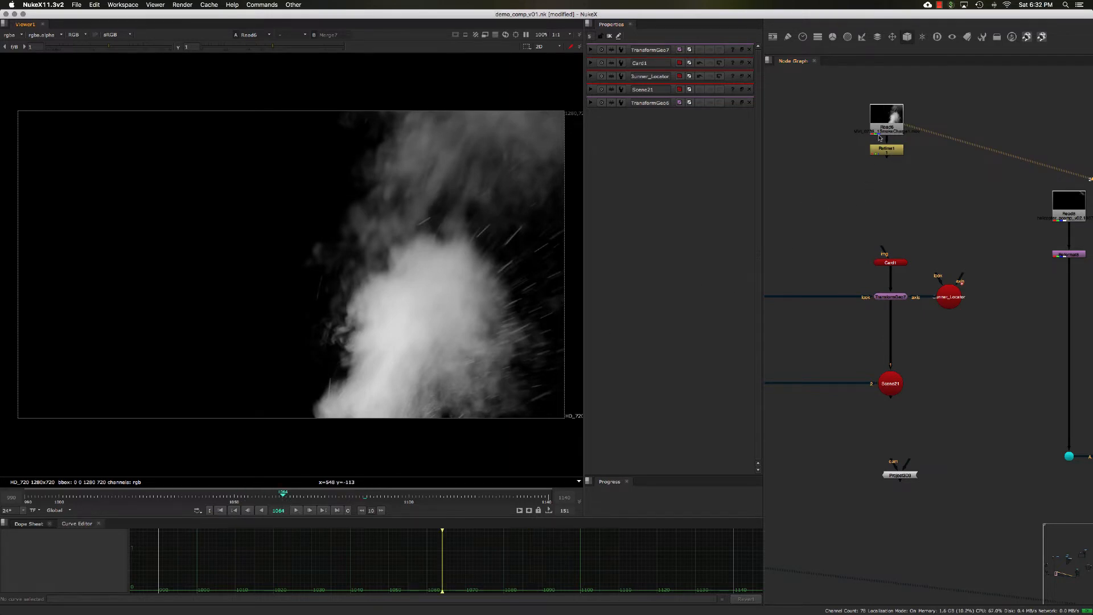
key(1)
click(299, 496)
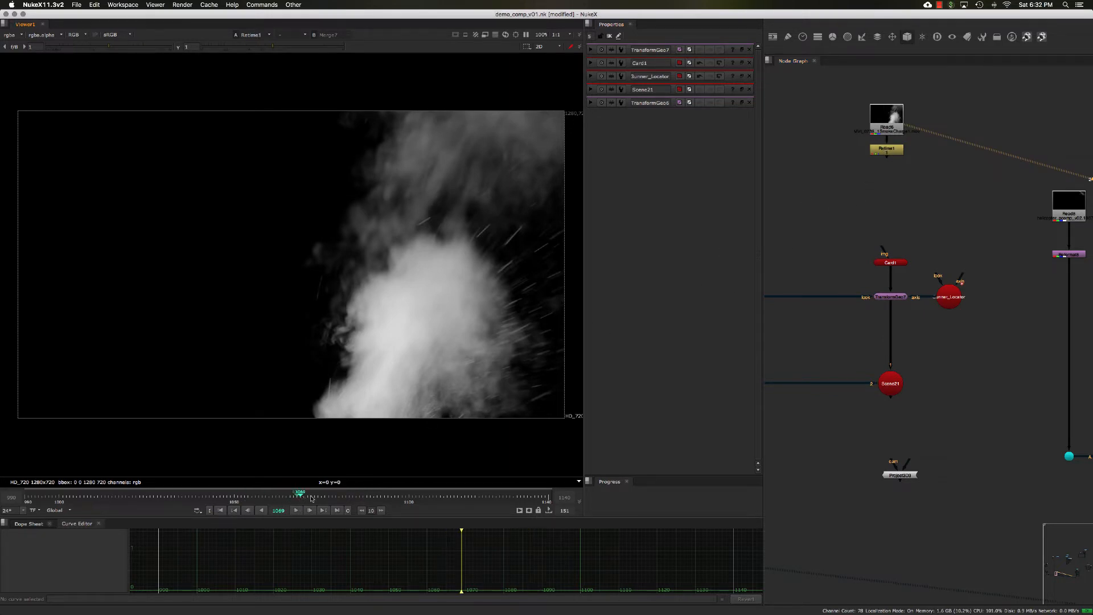
click(312, 497)
click(896, 148)
key(2)
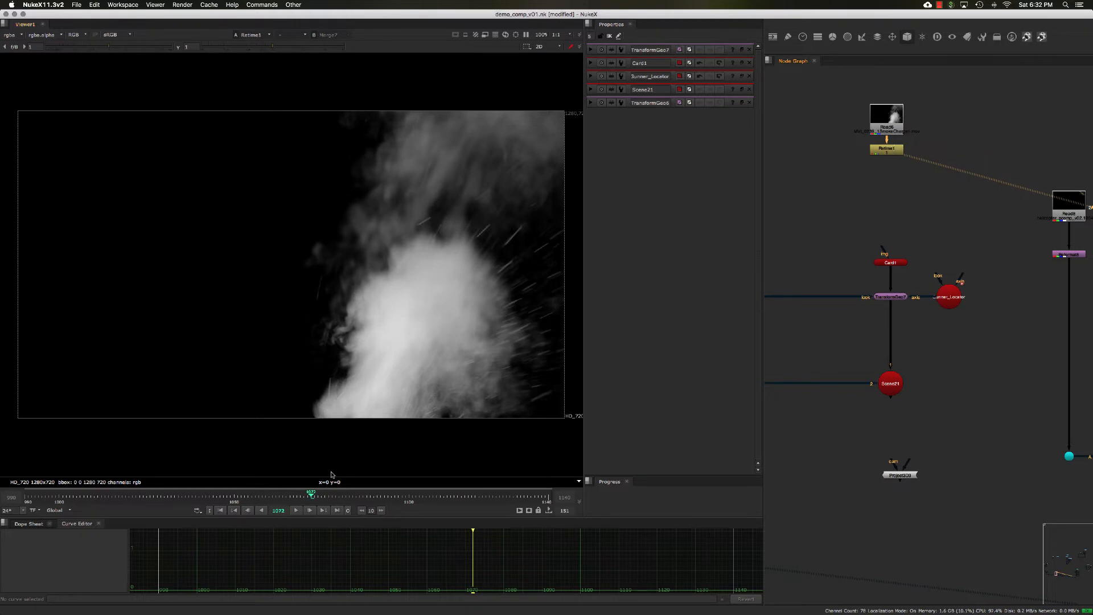
click(322, 498)
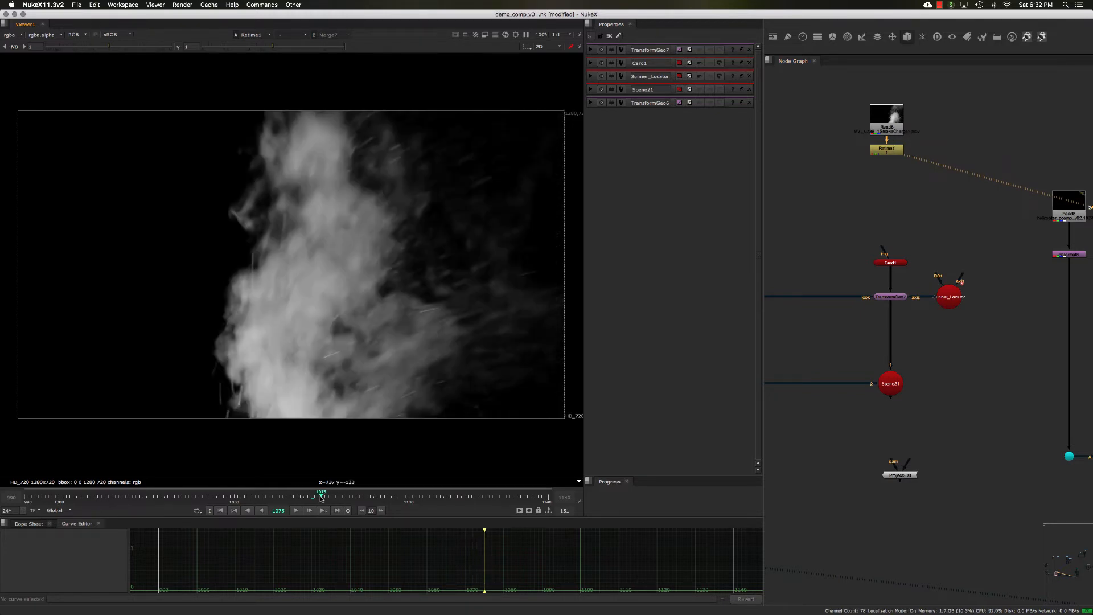
click(329, 497)
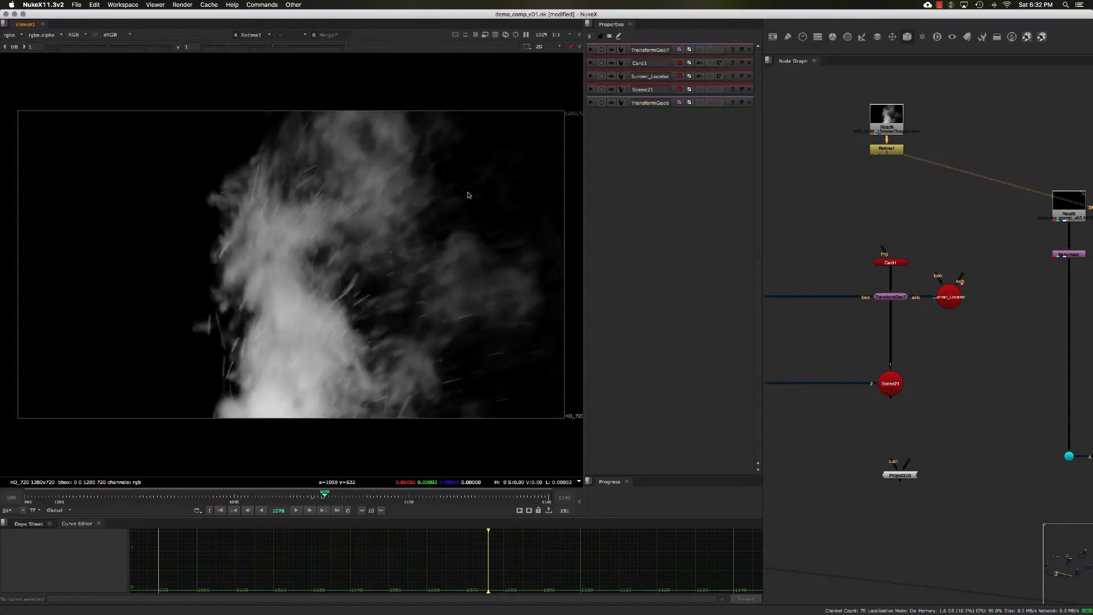
click(342, 499)
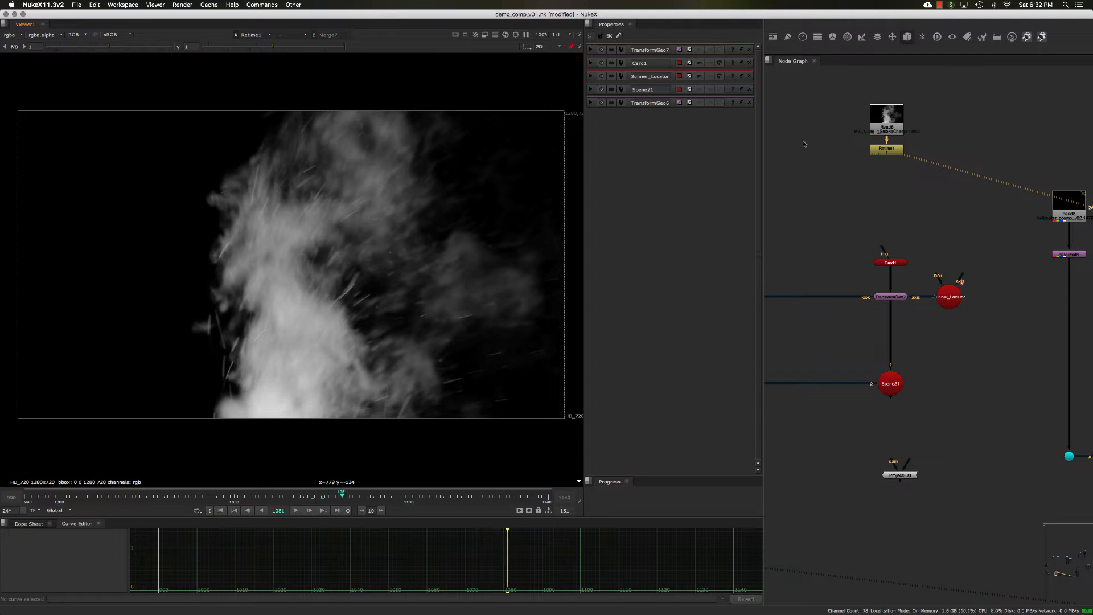
click(880, 154)
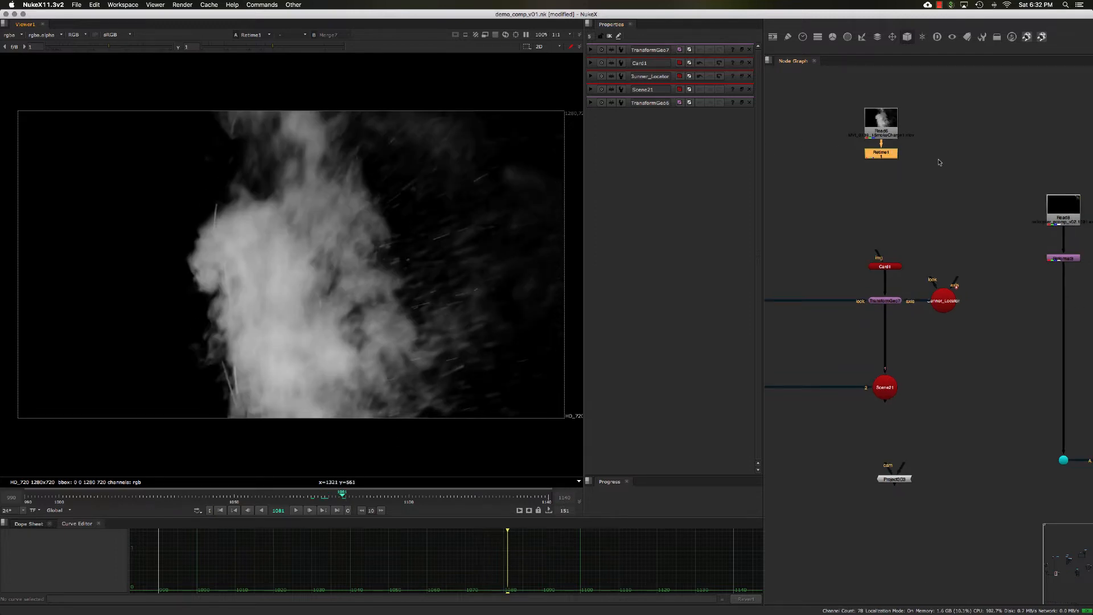
- Add a Reformat node below Retime1
key(Tab)
text(rf)
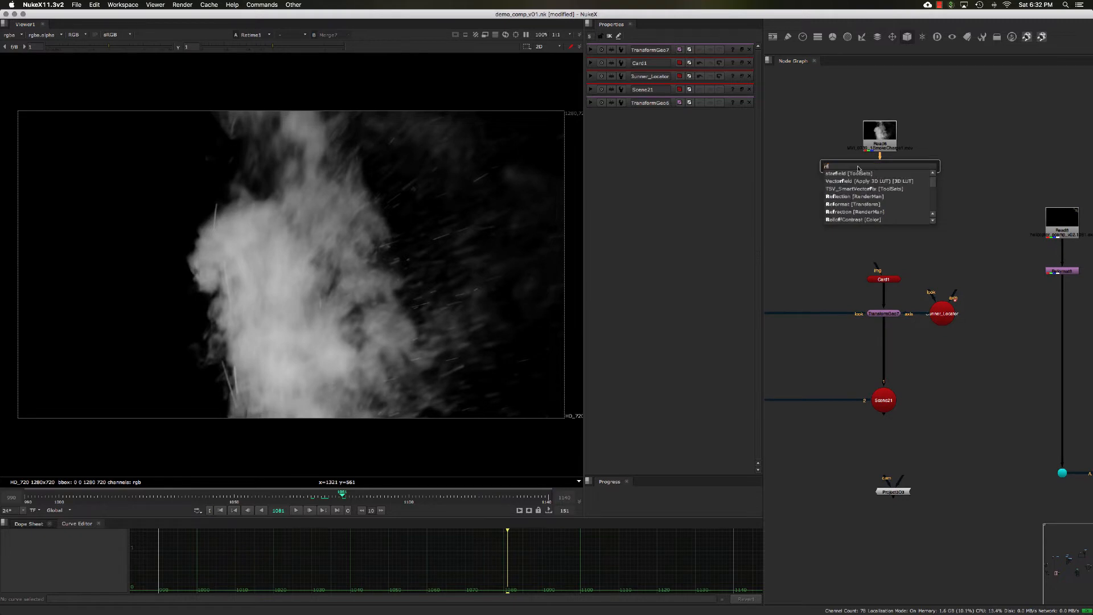
key(BackSpace)
text(ef)
click(855, 184)
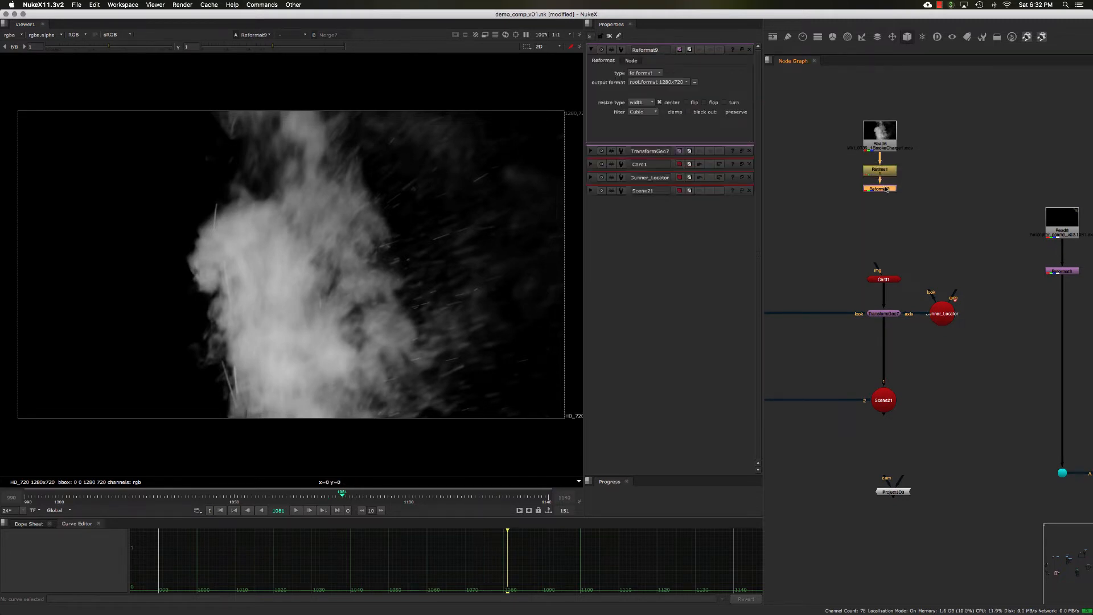
scroll(882, 191, up, 2)
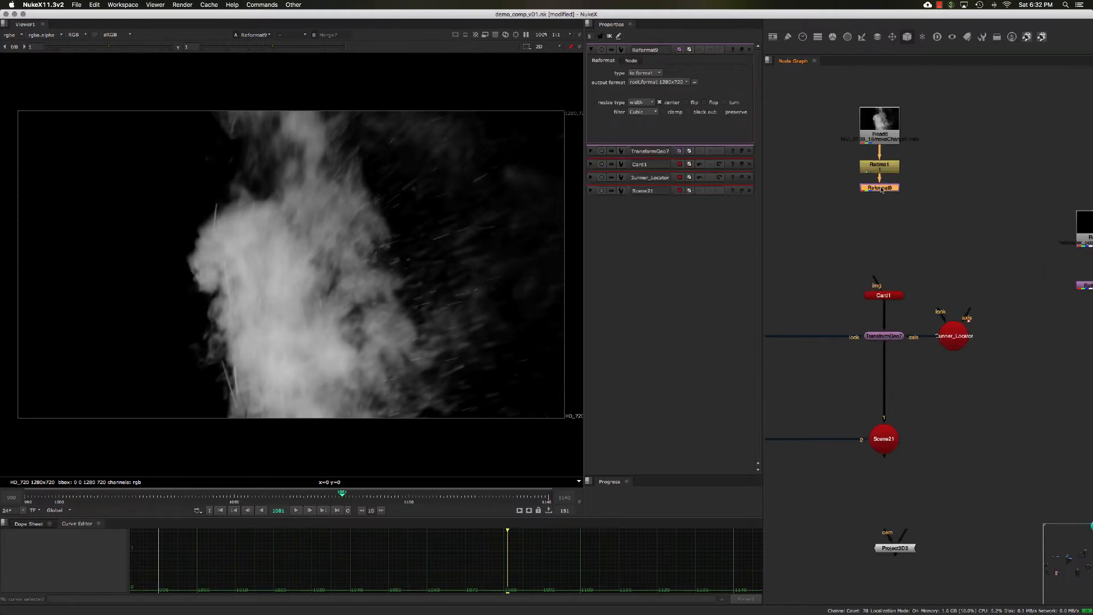
- Add a Transform node, move its center to the frame's bottom edge, and rotate it 90 degrees
key(t)
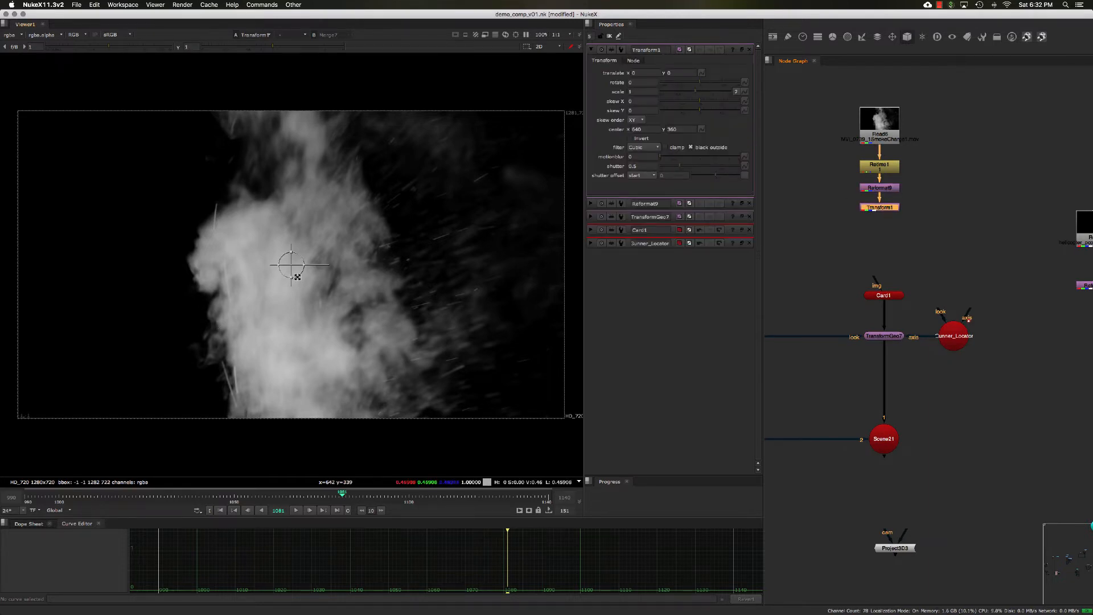
middle_drag(312, 295, 307, 278)
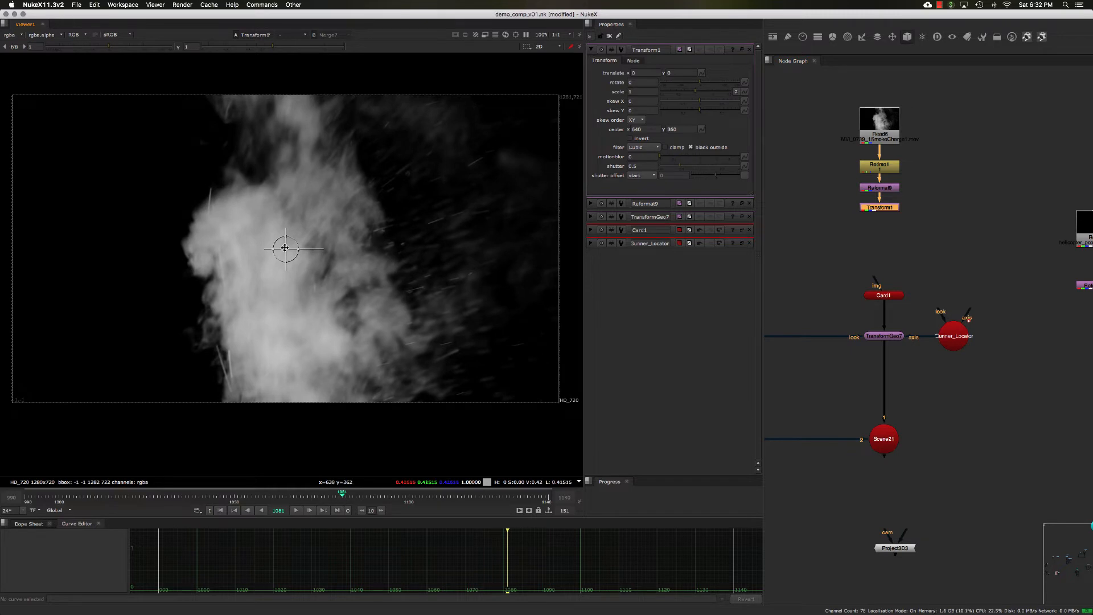
super+drag(285, 249, 302, 403)
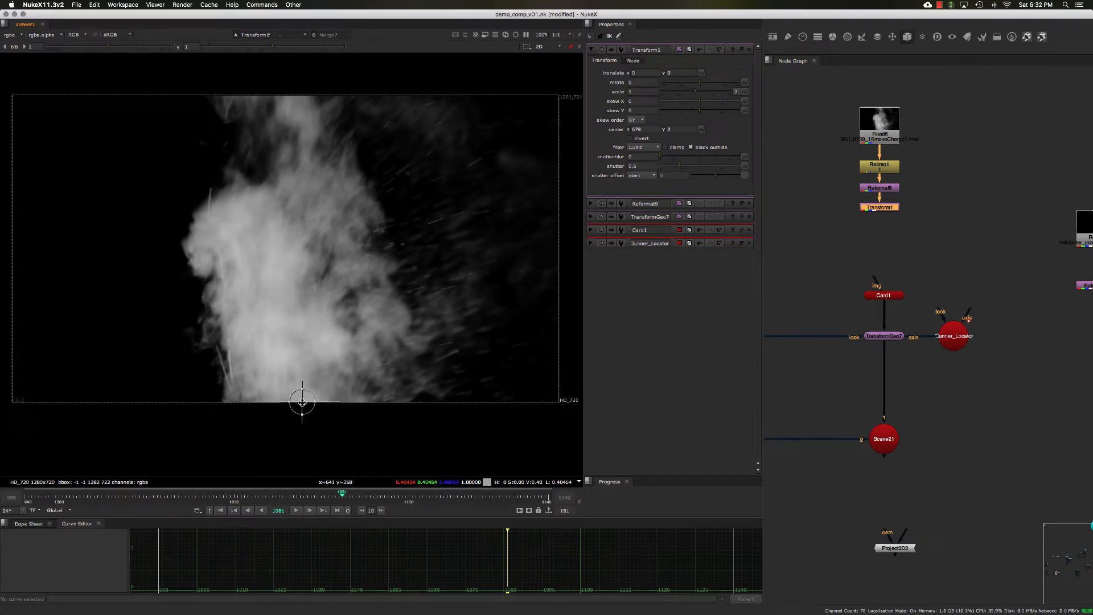
click(639, 82)
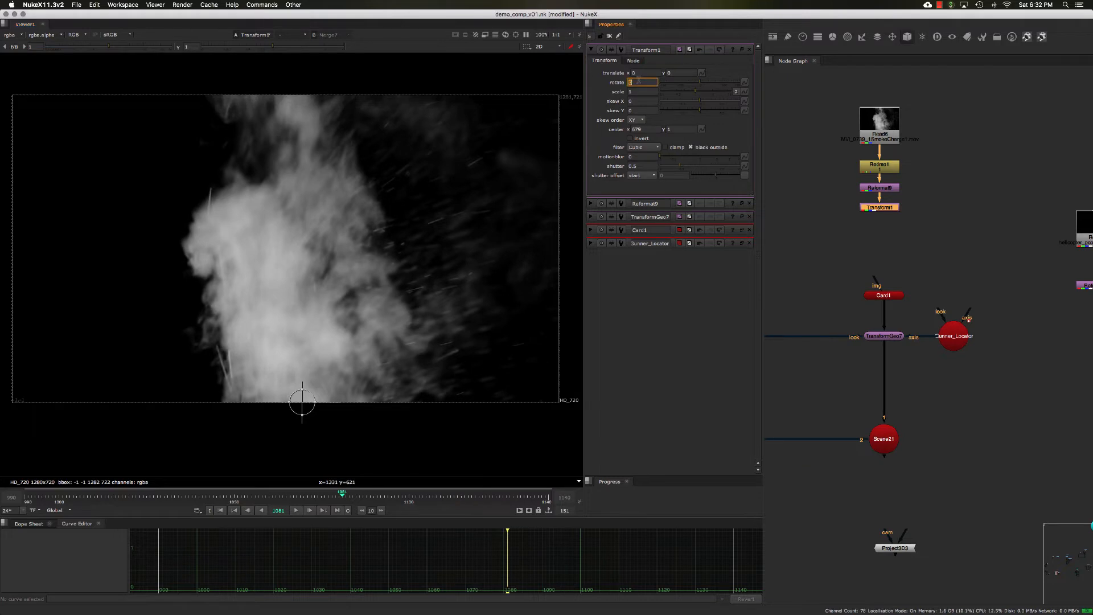
text(90)
key(Return)
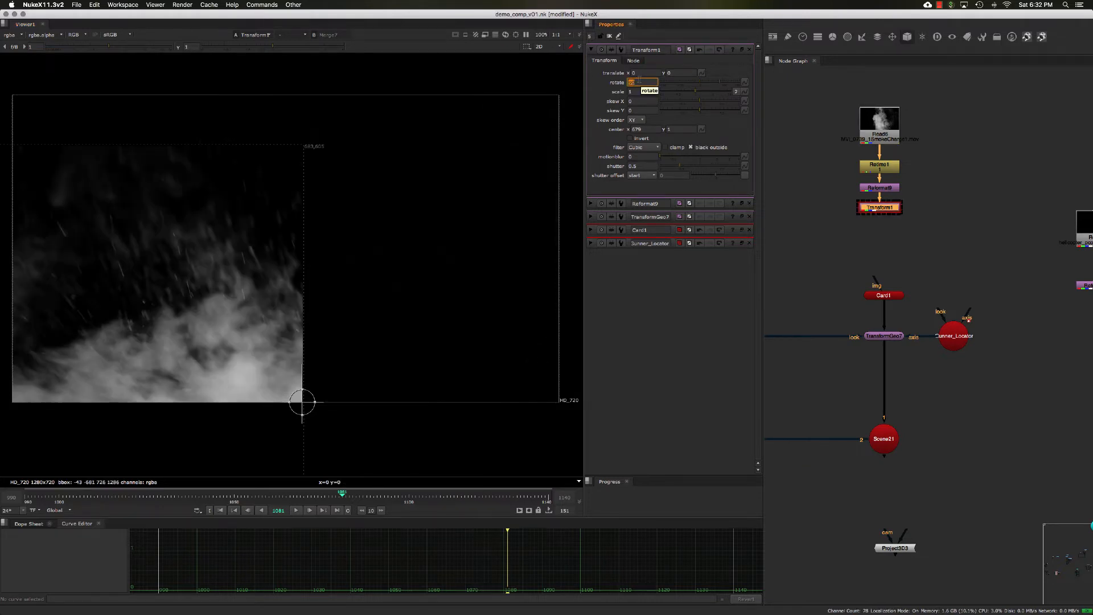
- Translate the rotated smoke to about x 536, y 324
middle_drag(336, 220, 419, 186)
middle_drag(444, 243, 365, 265)
scroll(387, 258, down, 3)
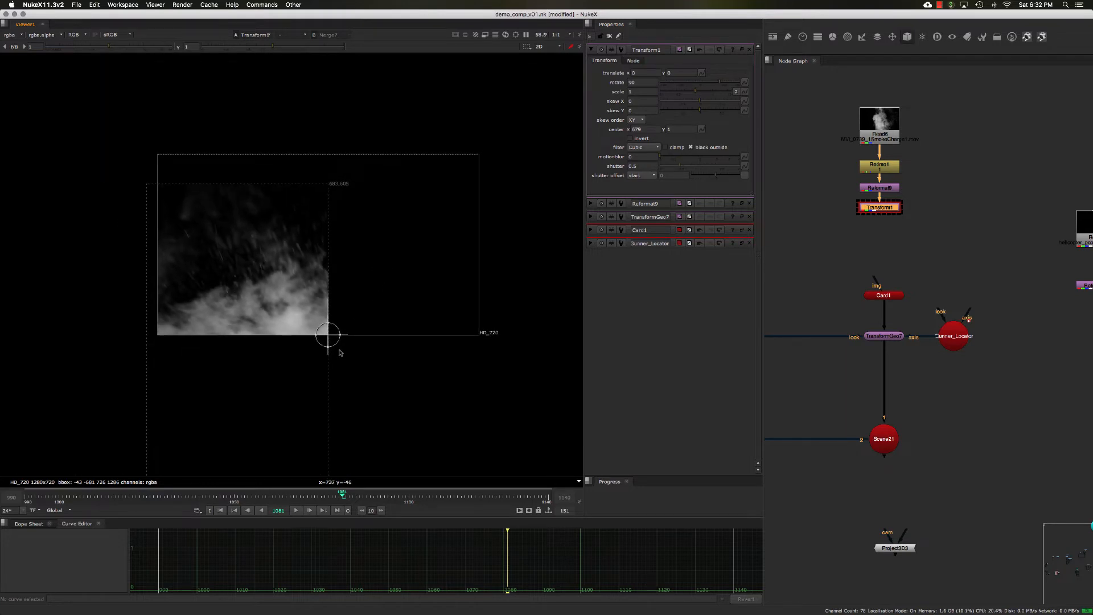
drag(328, 336, 463, 253)
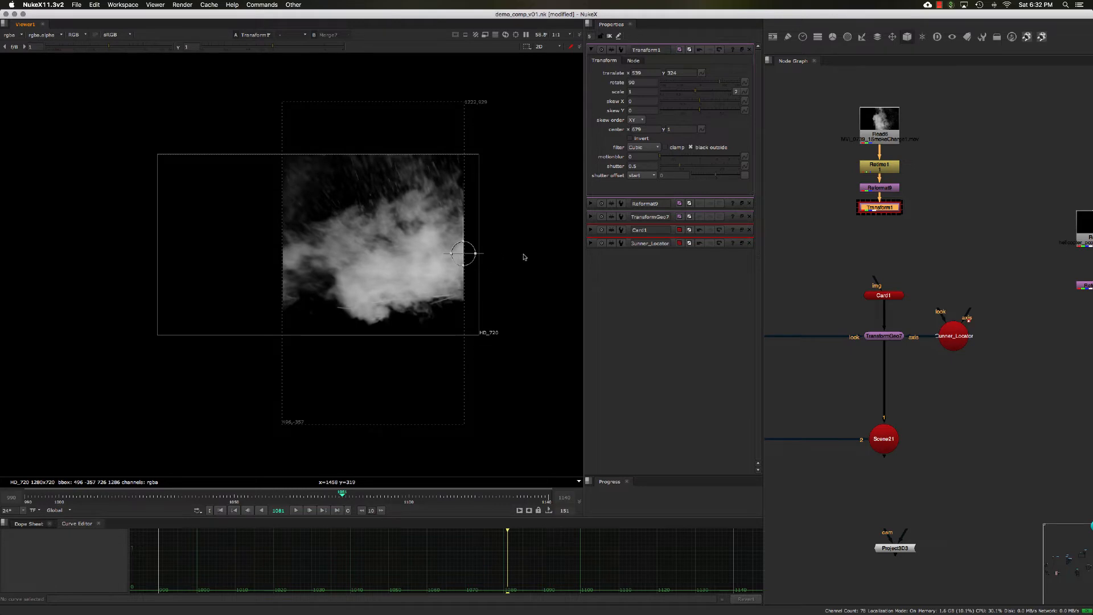
- Play back the transformed smoke sequence
scroll(524, 257, up, 4)
scroll(519, 256, down, 2)
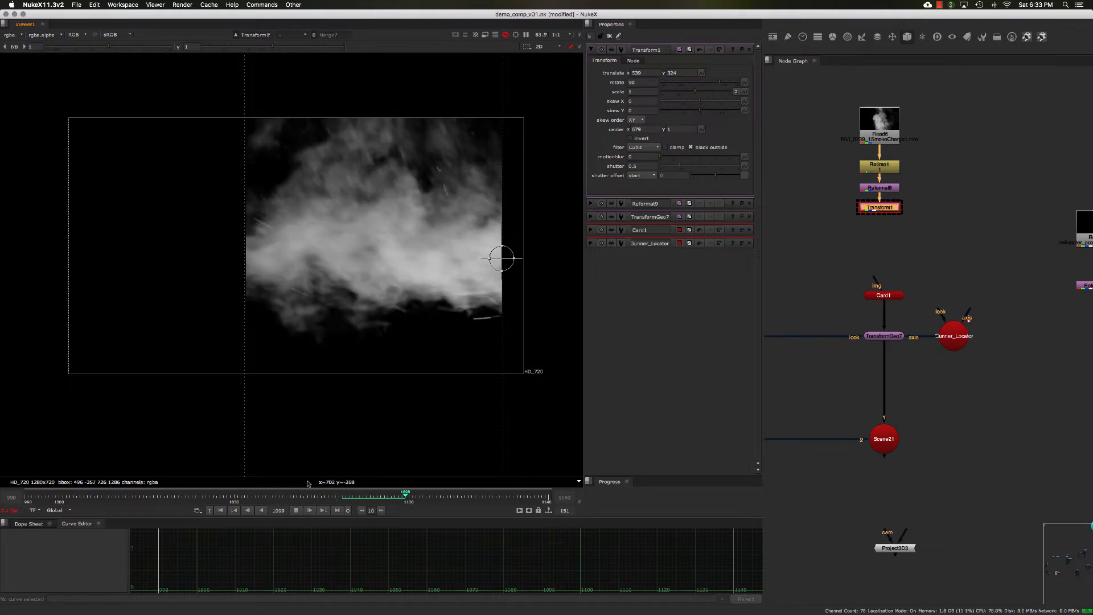
click(296, 510)
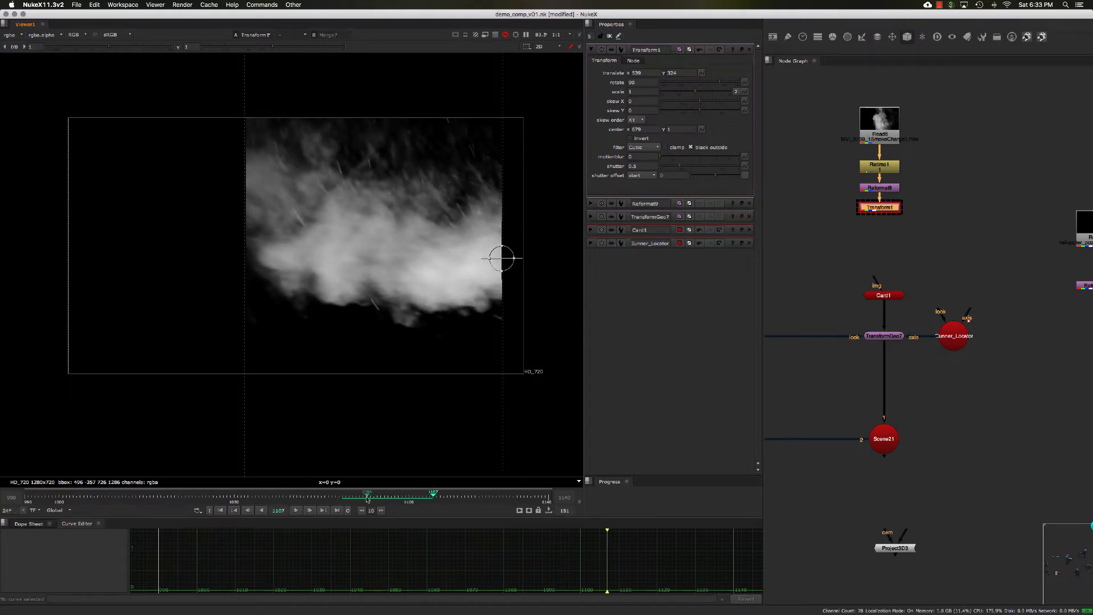
click(366, 497)
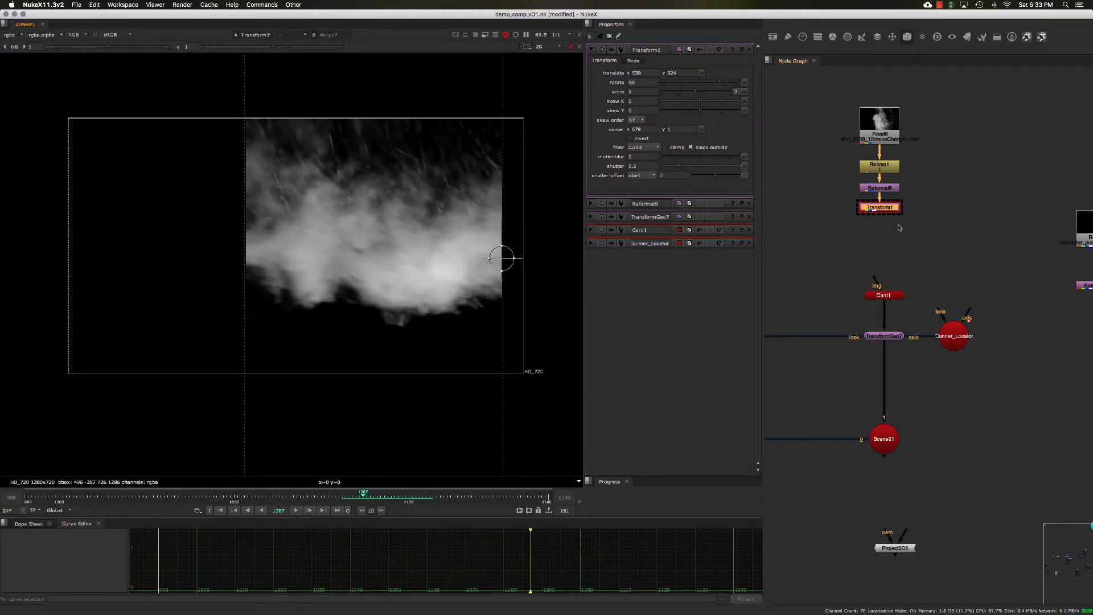
middle_drag(848, 215, 847, 224)
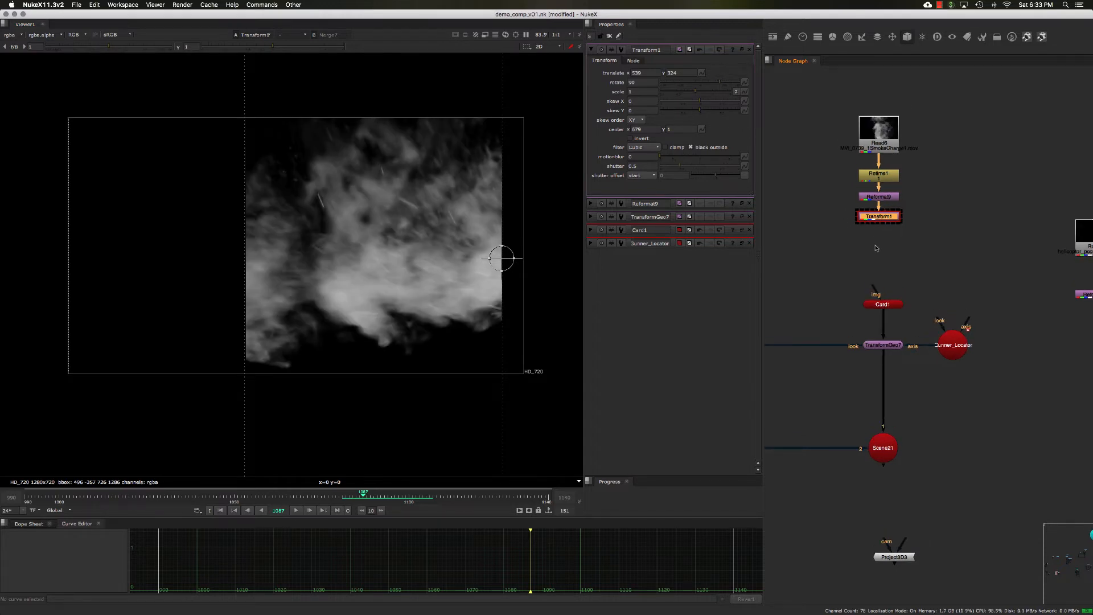
drag(833, 139, 889, 209)
scroll(570, 266, down, 3)
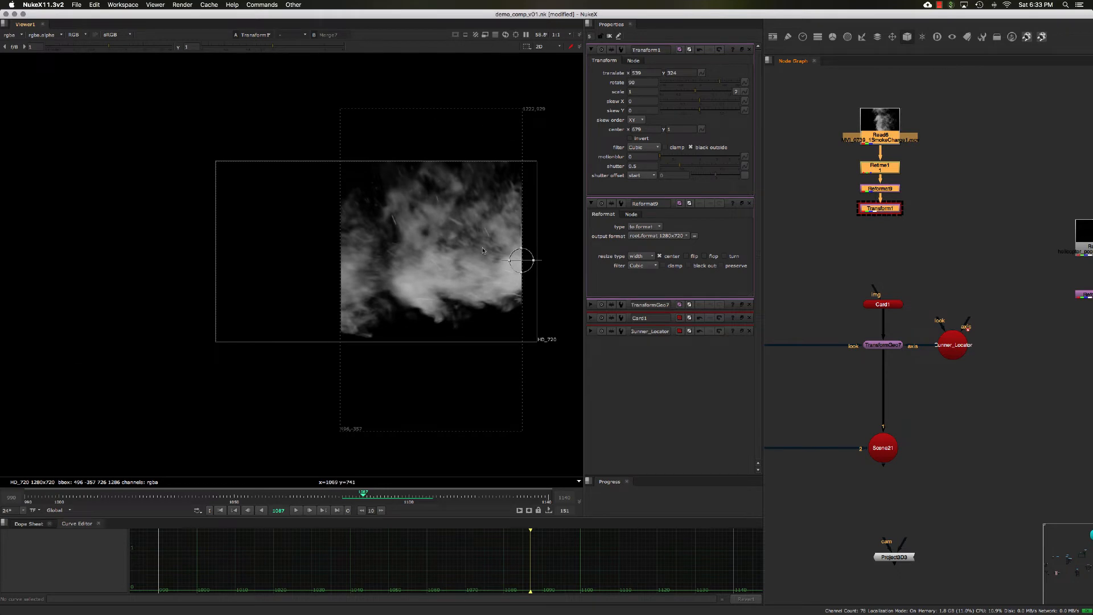
middle_drag(994, 200, 954, 195)
click(931, 223)
click(848, 204)
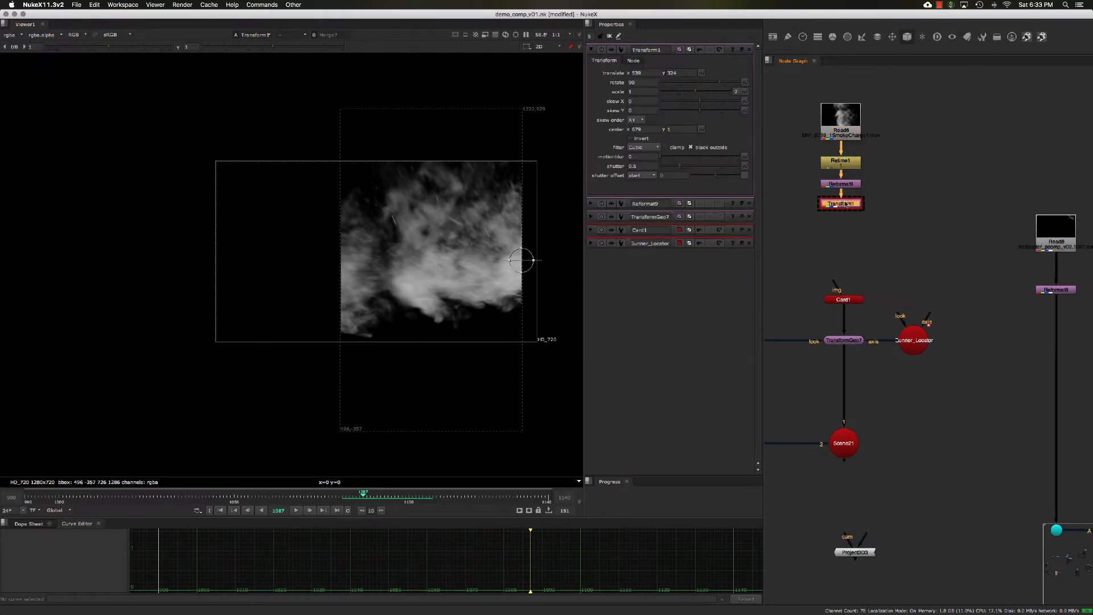
key(Tab)
key(Escape)
scroll(866, 228, up, 2)
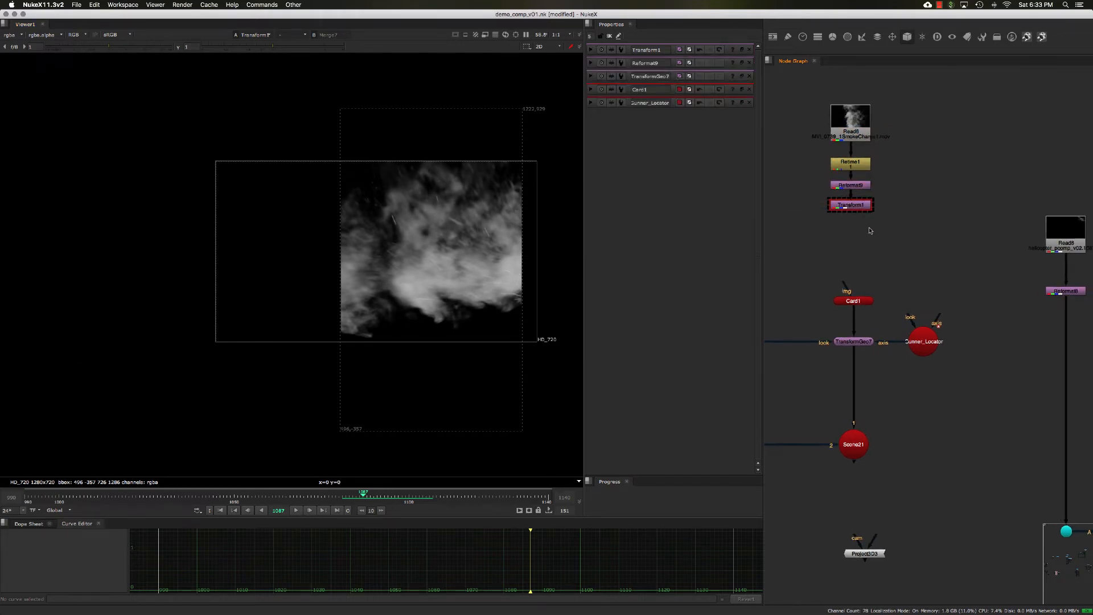
- Add a Crop node below Transform1 and view its output
key(Tab)
text(crop)
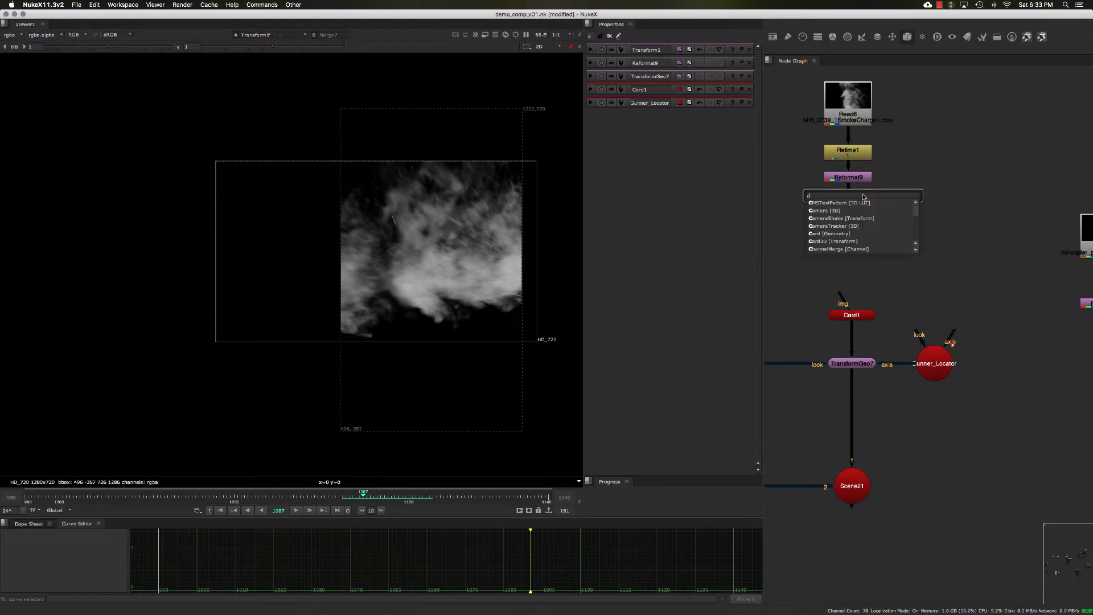
click(841, 211)
drag(865, 194, 855, 227)
key(1)
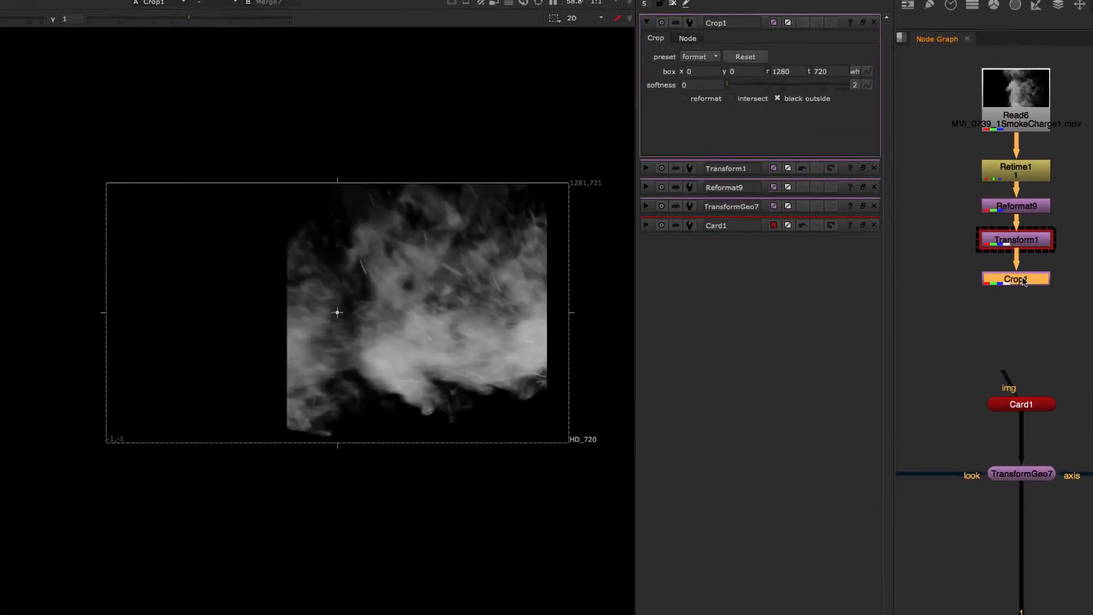
- Inspect the cropped smoke's alpha channel against its color in the viewer
scroll(466, 358, up, 2)
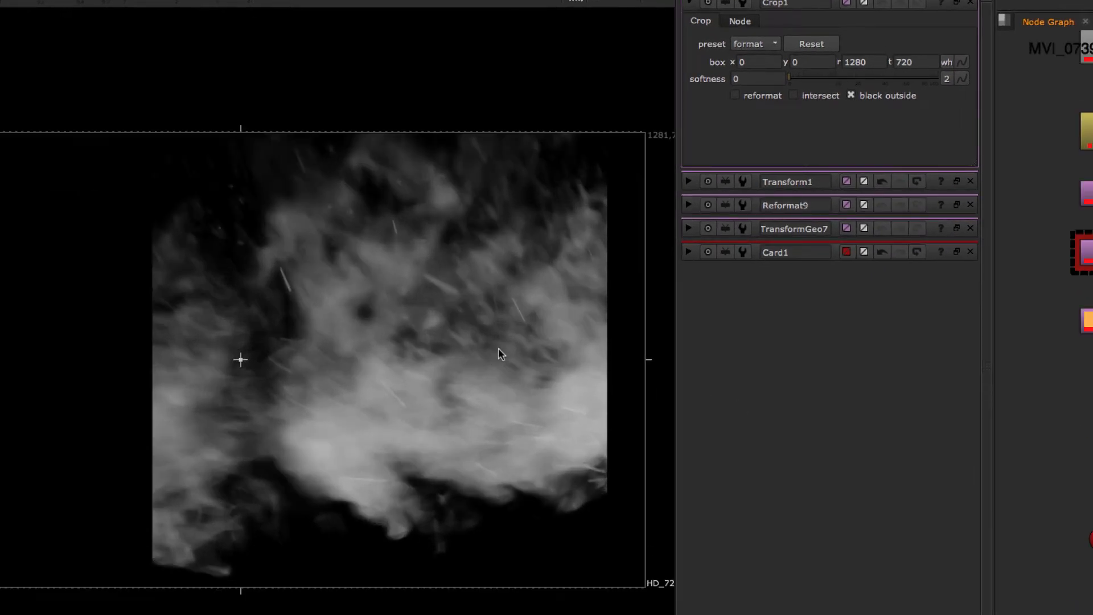
key(a)
key(a)
key(a)
key(a)
key(a)
key(a)
key(a)
key(a)
key(a)
key(a)
key(a)
key(a)
- Float the Crop1 properties and set the crop softness to 200
click(960, 3)
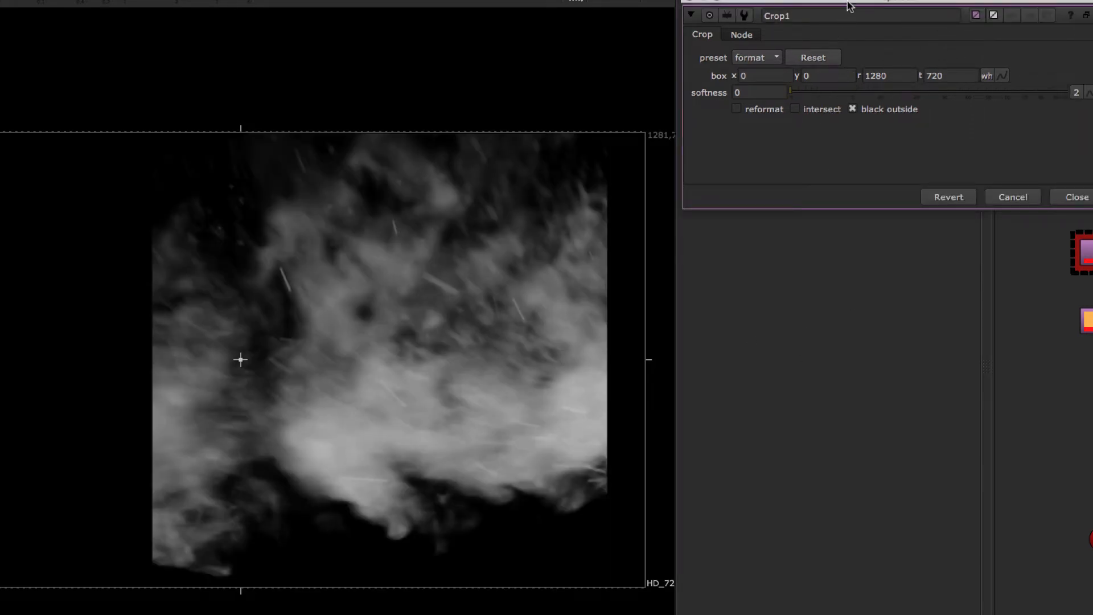
drag(849, 6, 828, 142)
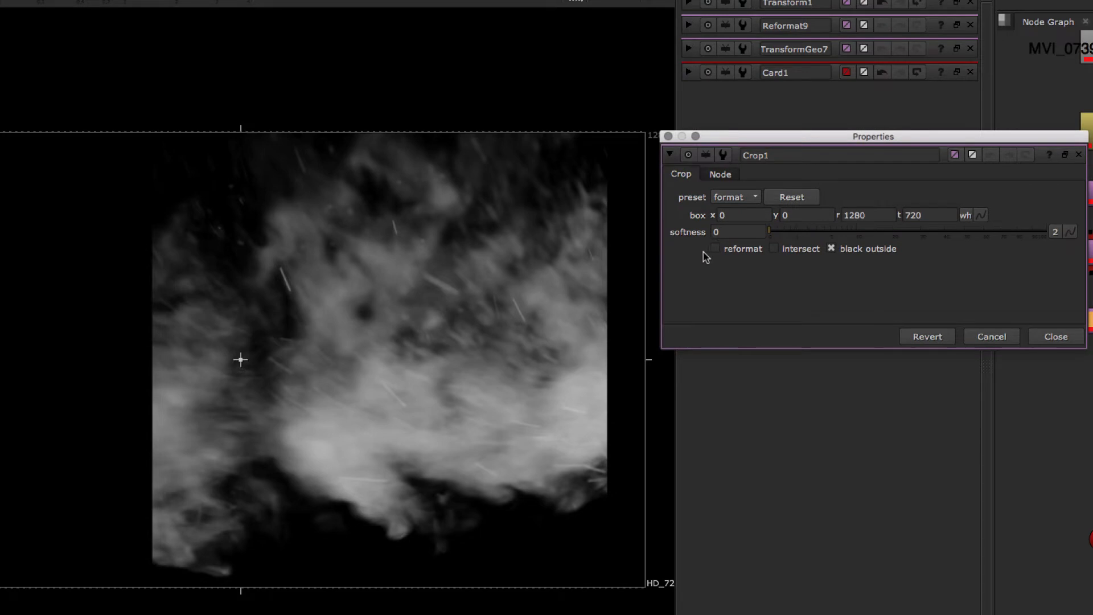
click(729, 232)
text(200)
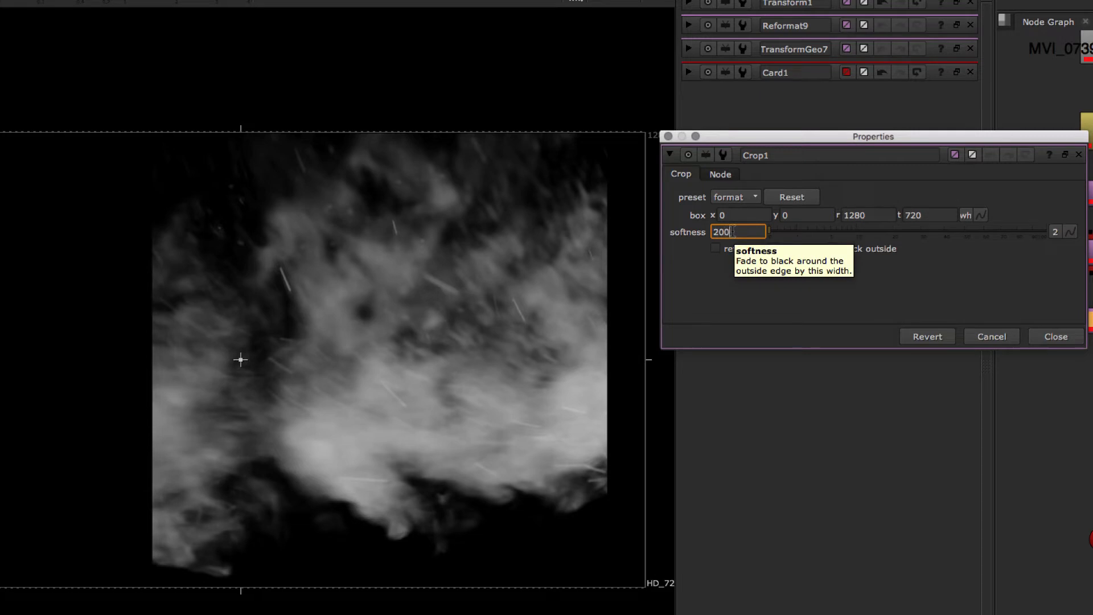
key(Return)
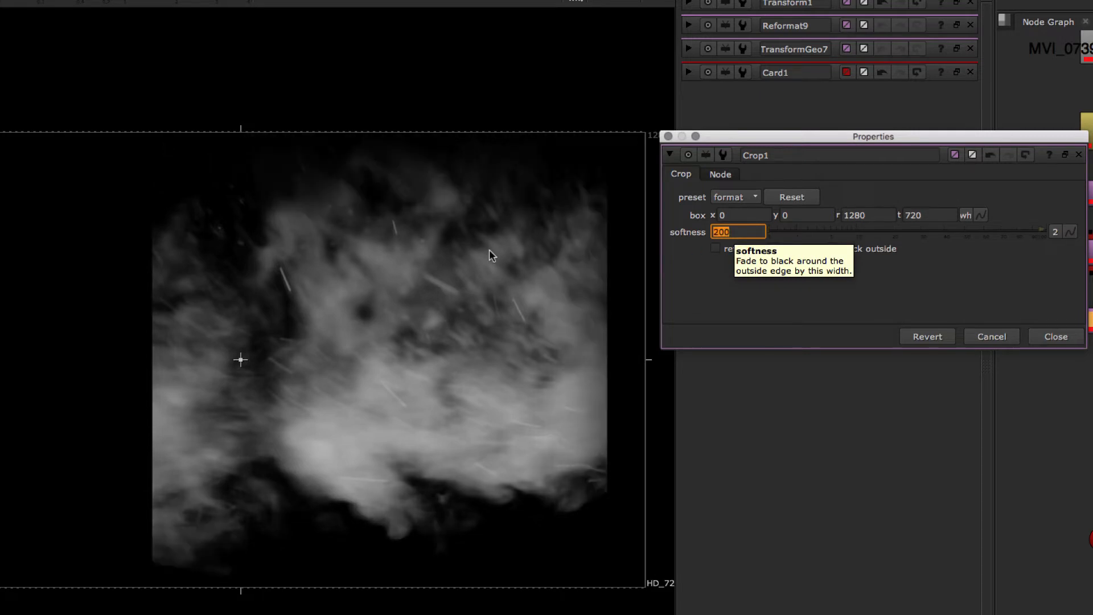
- Toggle the alpha view to inspect the feathered edges while re-entering the 200 softness
key(a)
key(a)
key(a)
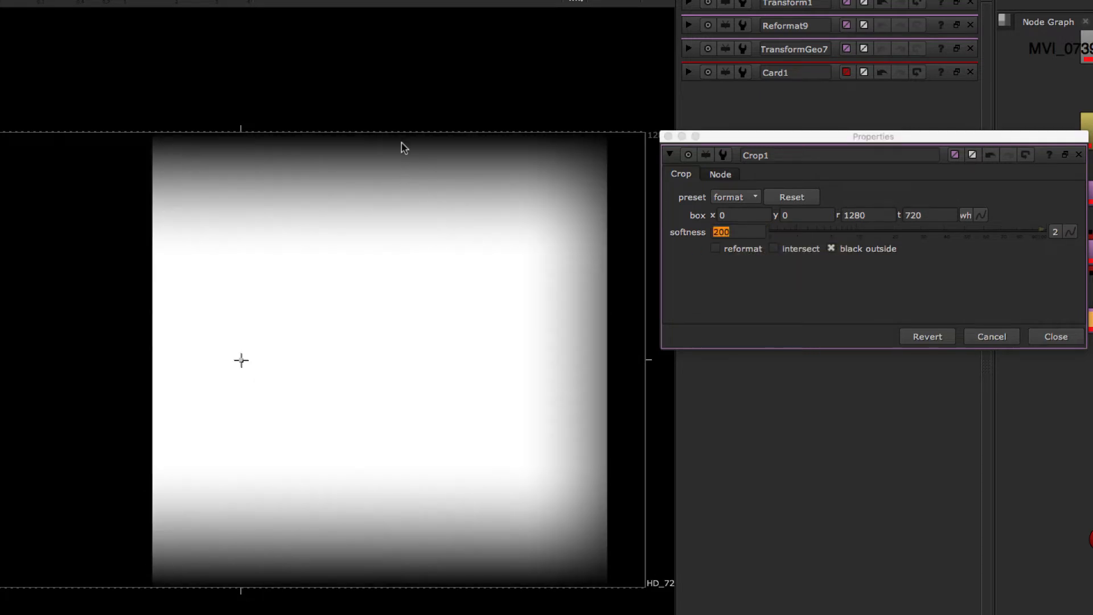
key(a)
key(a)
key(a)
key(a)
click(743, 228)
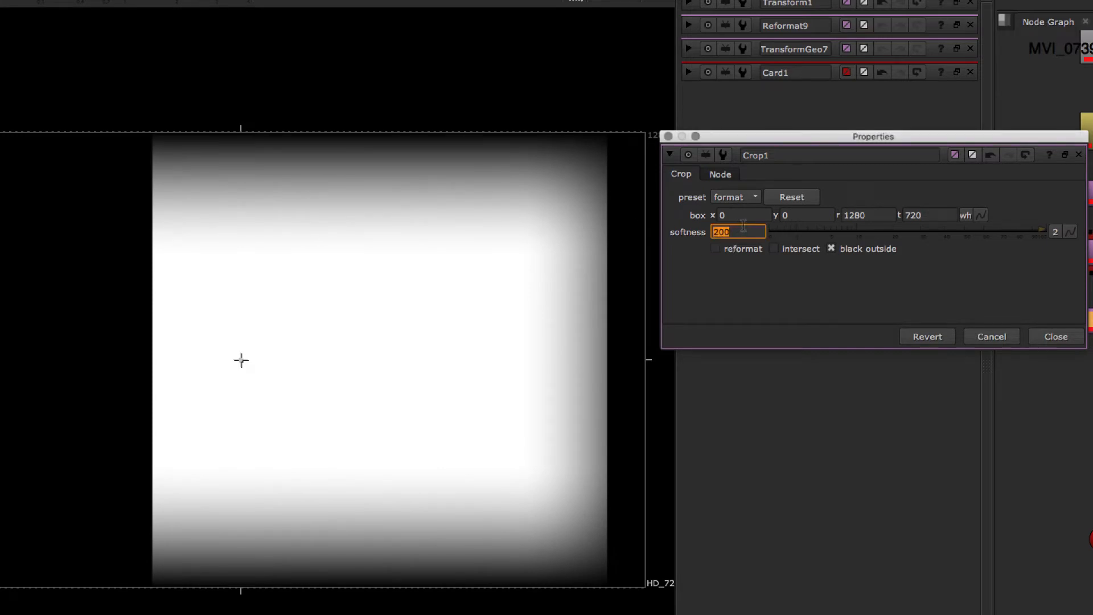
text(0)
key(Return)
text(20)
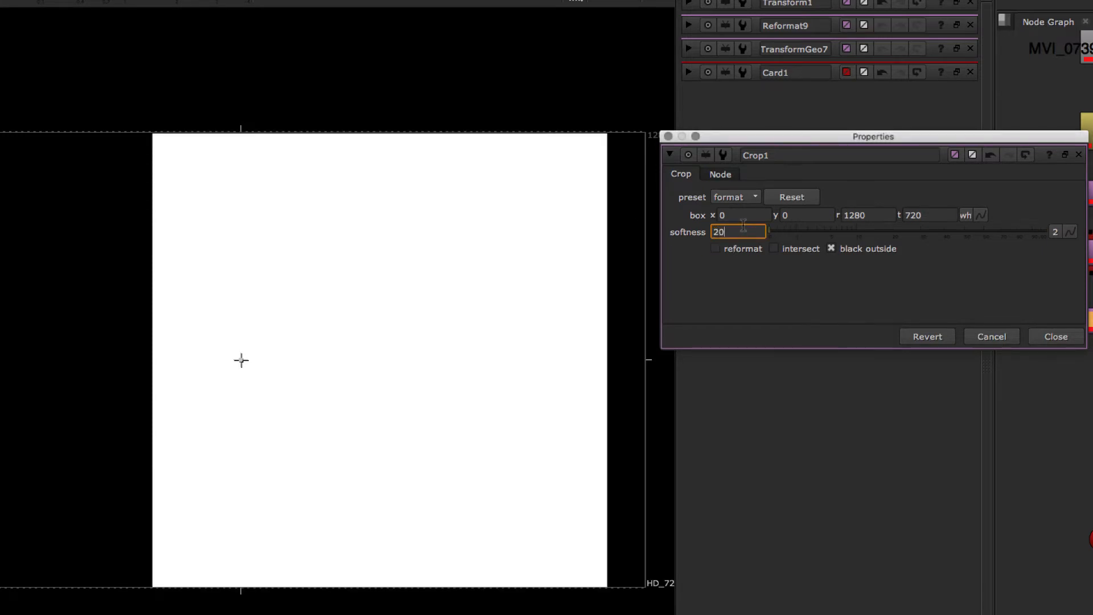
text(0)
key(Return)
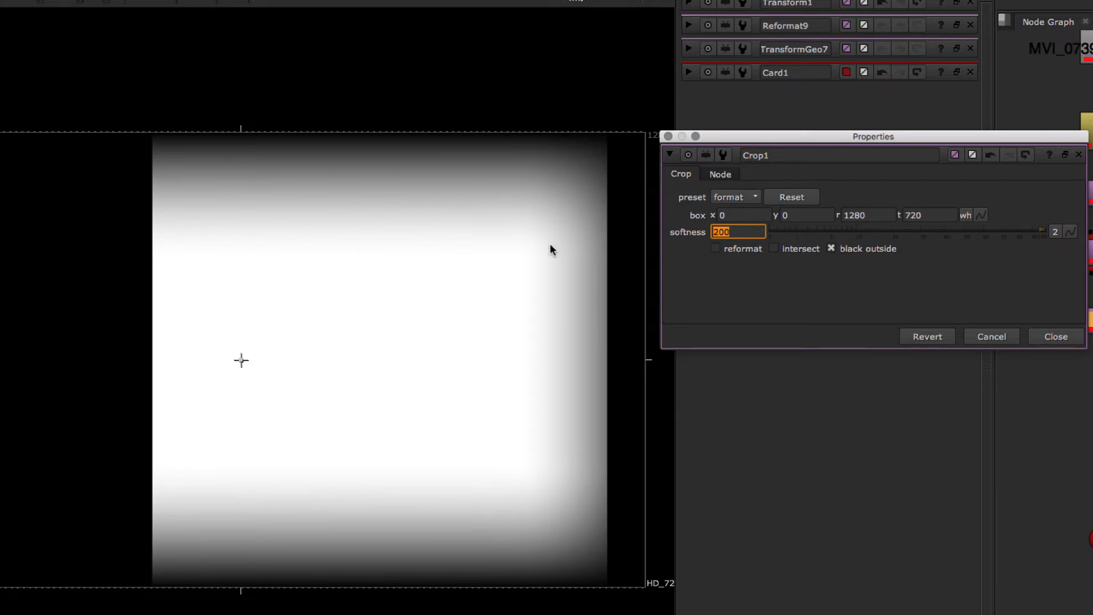
- Pull the crop box edges in around the smoke to about x 583, y 30, r 1198, t 676, then close the properties
click(533, 244)
key(a)
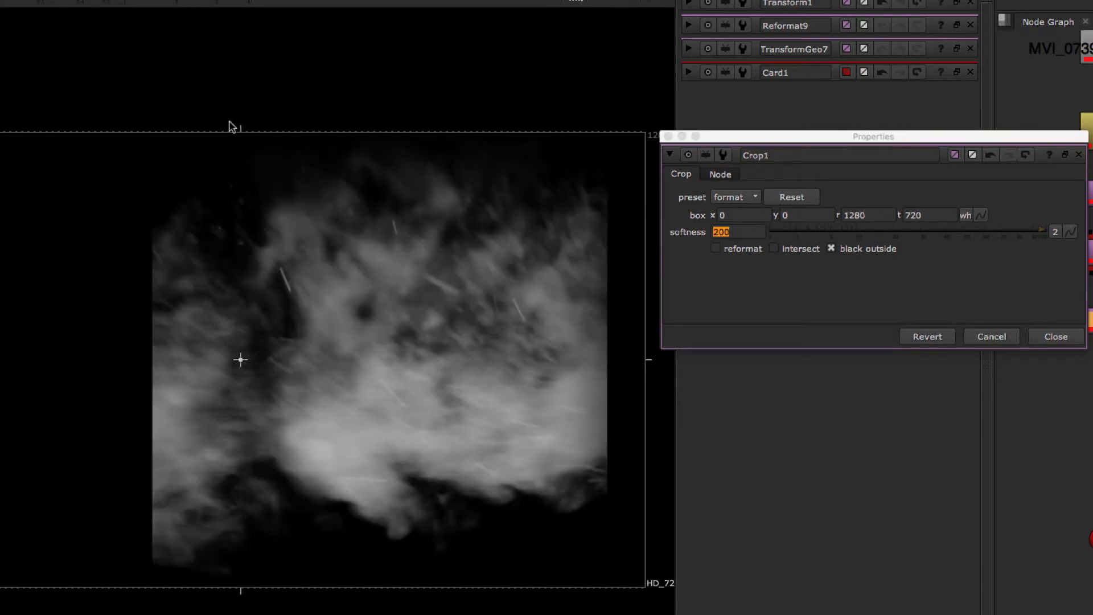
drag(249, 133, 242, 160)
drag(242, 588, 236, 576)
drag(0, 385, 204, 371)
key(a)
key(a)
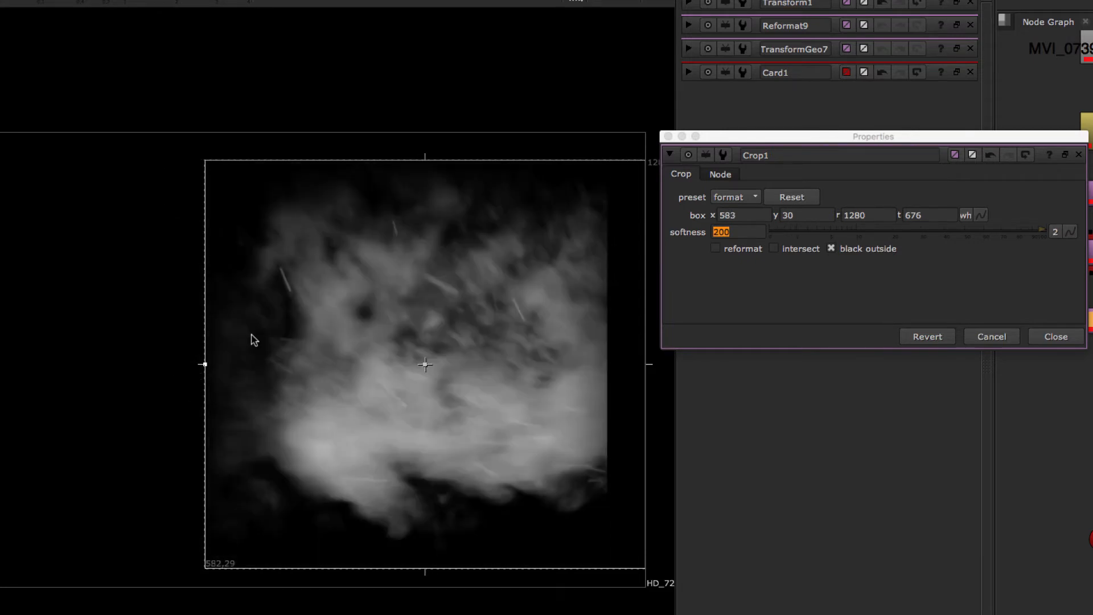
key(a)
key(a)
drag(649, 366, 593, 367)
key(a)
key(a)
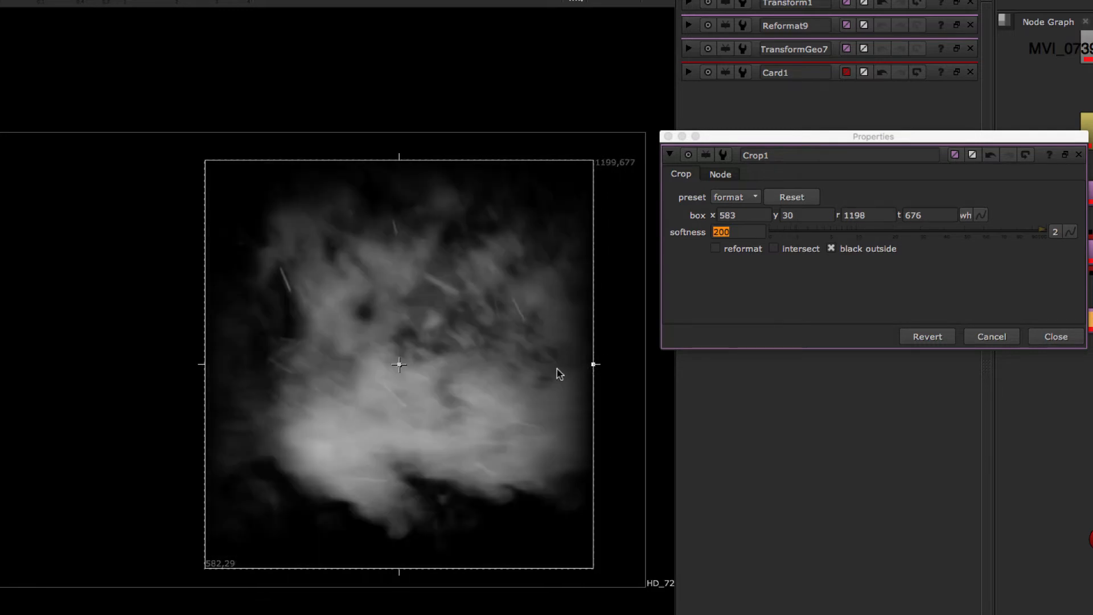
click(1055, 337)
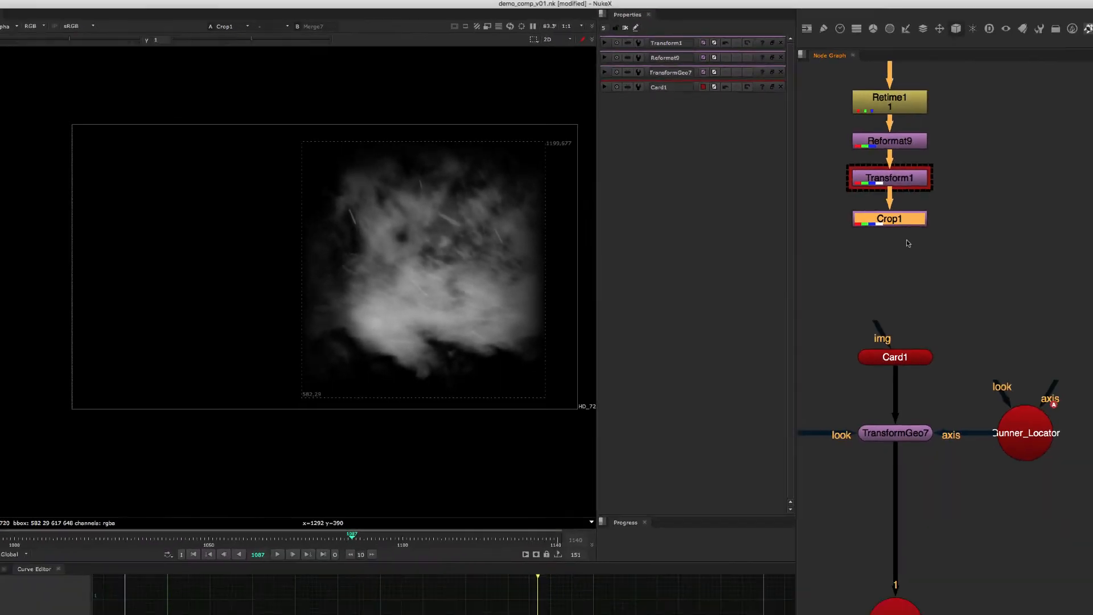
- Add a Keyer node below Crop1
middle_drag(861, 229, 883, 262)
scroll(882, 263, down, 3)
drag(794, 109, 877, 359)
click(869, 303)
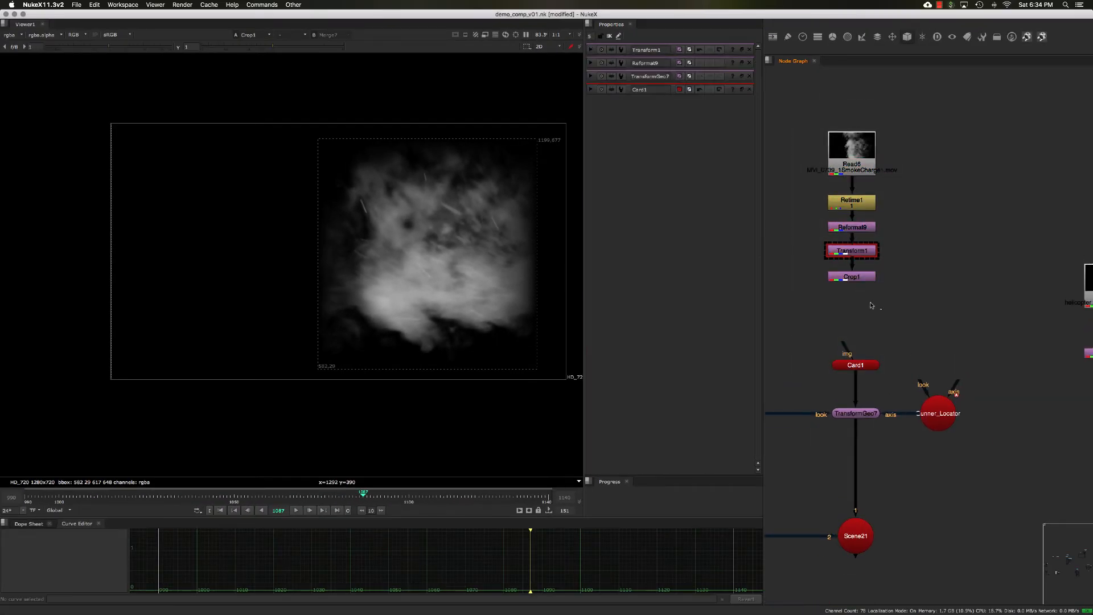
drag(876, 305, 777, 125)
drag(857, 282, 859, 244)
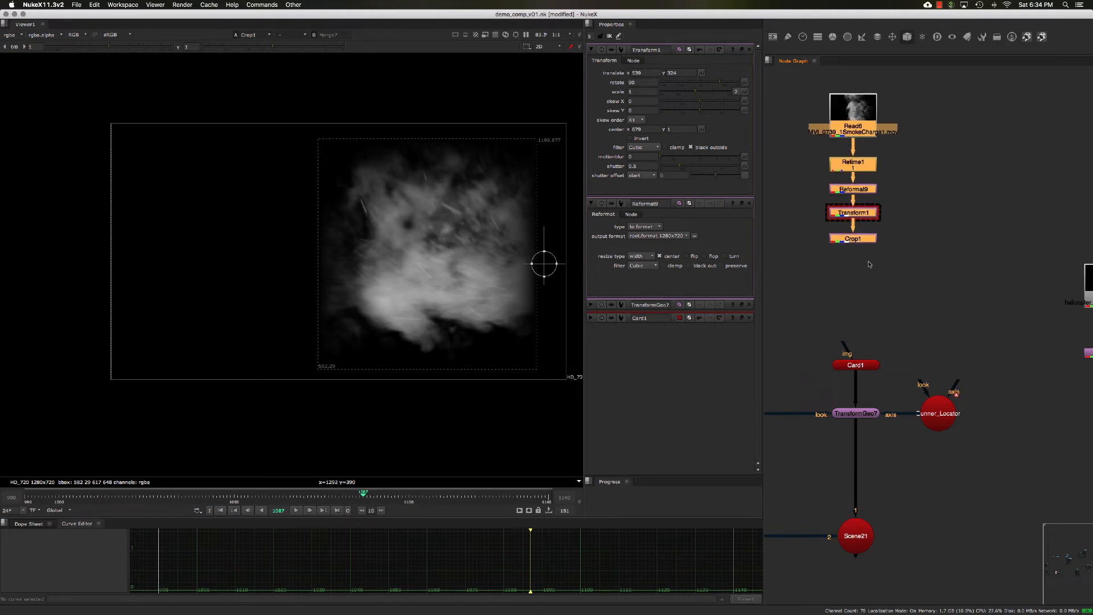
click(858, 244)
key(Tab)
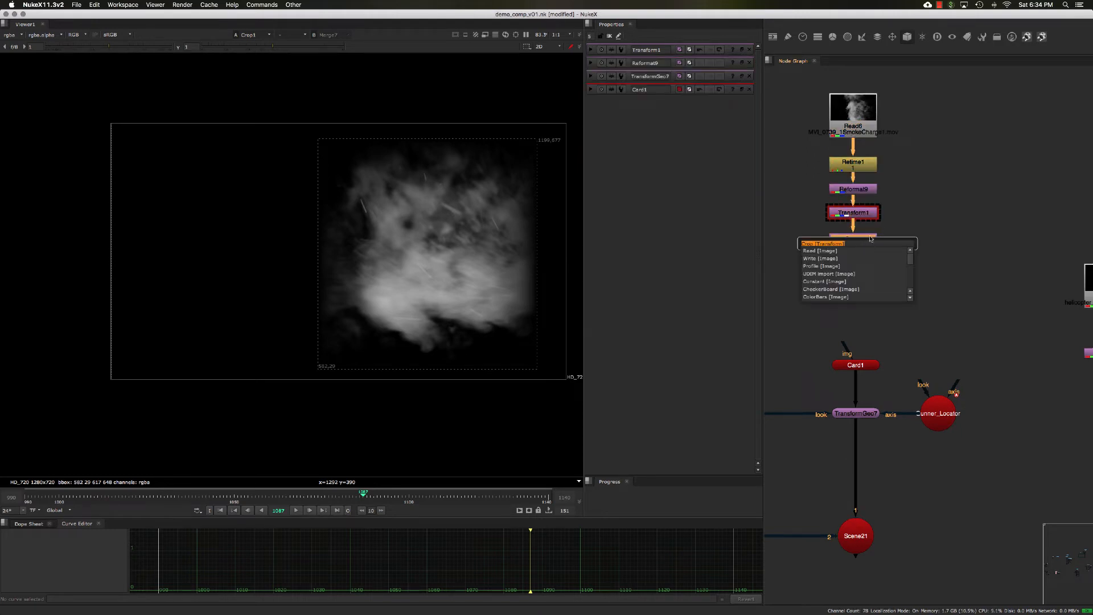
text(keyer)
key(Return)
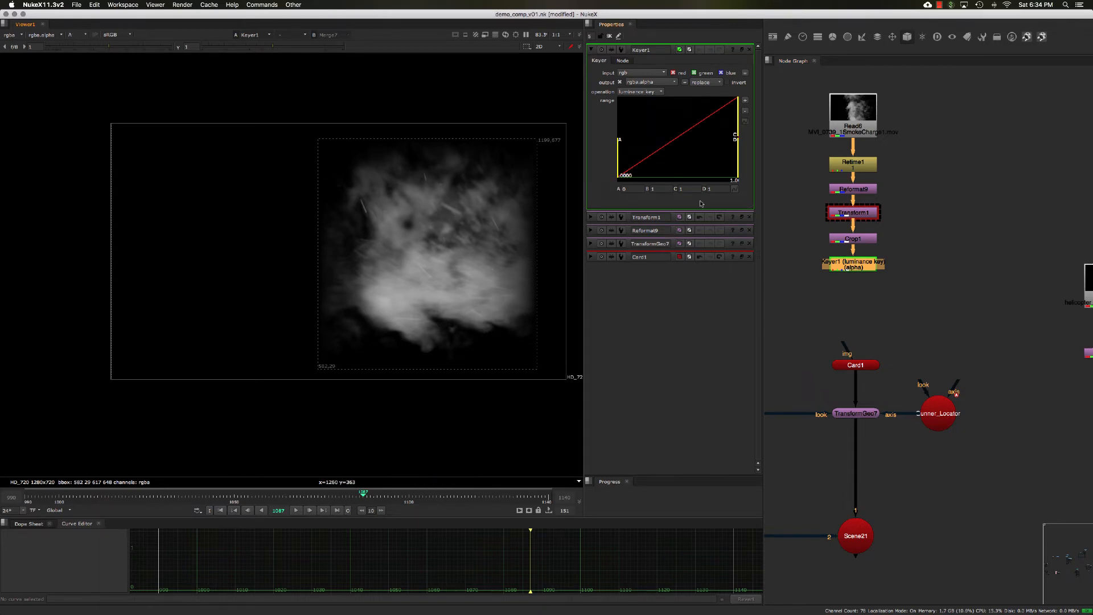
- Raise the low end of the Keyer's luminance key range slightly
drag(738, 114, 732, 116)
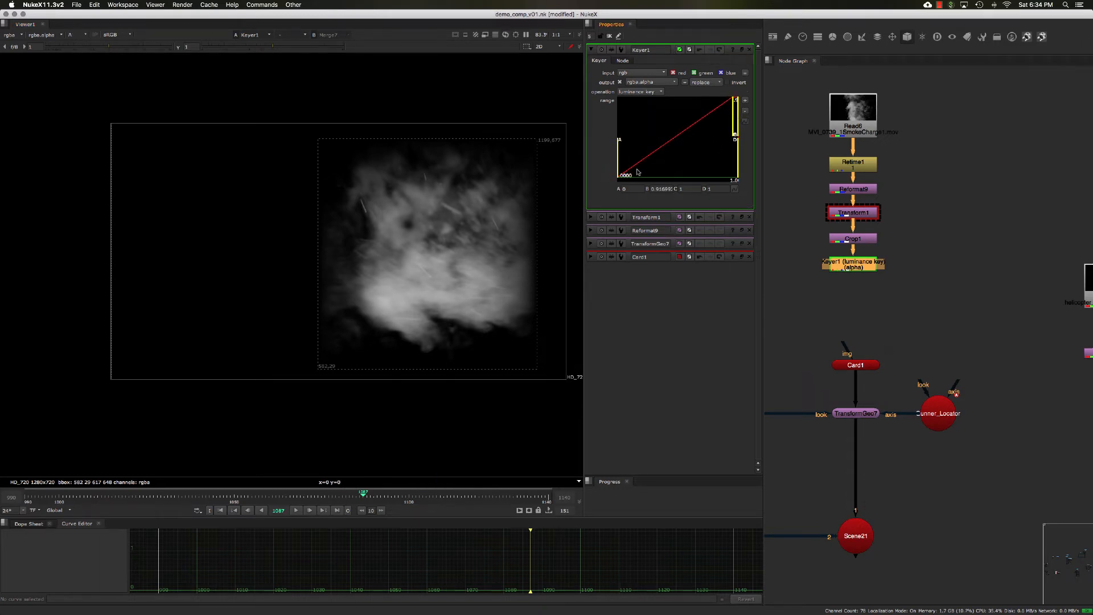
drag(614, 178, 616, 178)
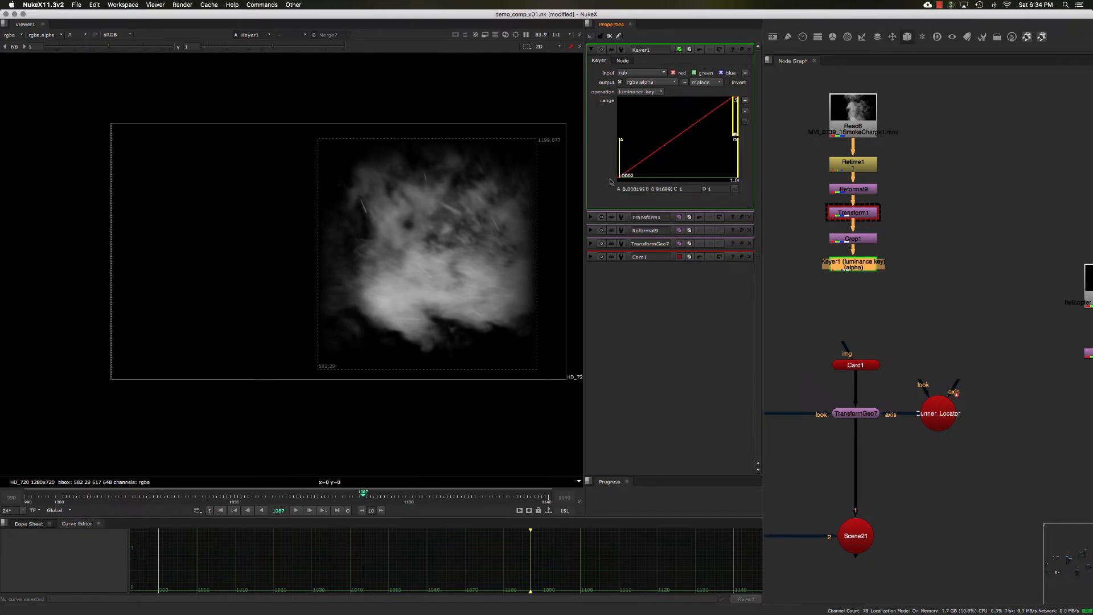
key(a)
- Add a second Transform node below the Keyer
middle_drag(921, 305, 910, 311)
click(914, 298)
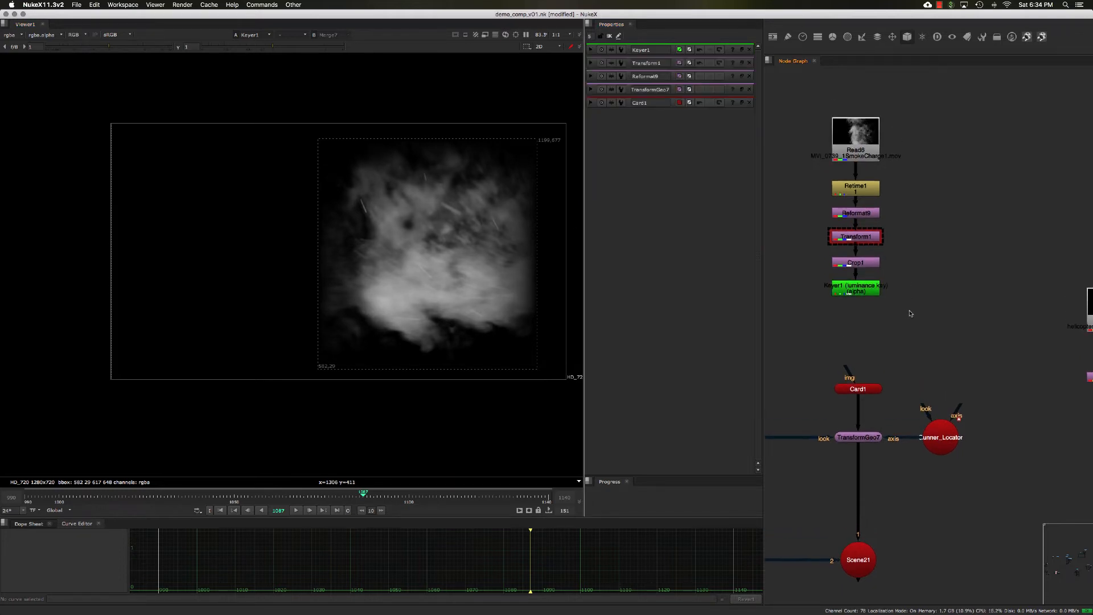
drag(928, 325, 816, 64)
click(908, 186)
middle_drag(871, 317, 875, 270)
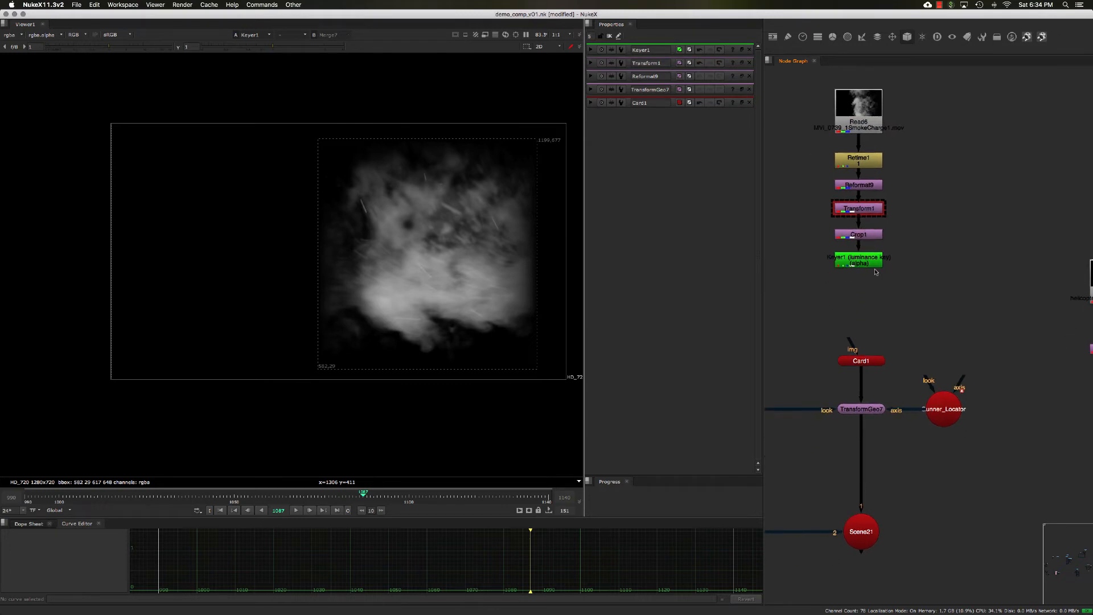
click(864, 266)
key(t)
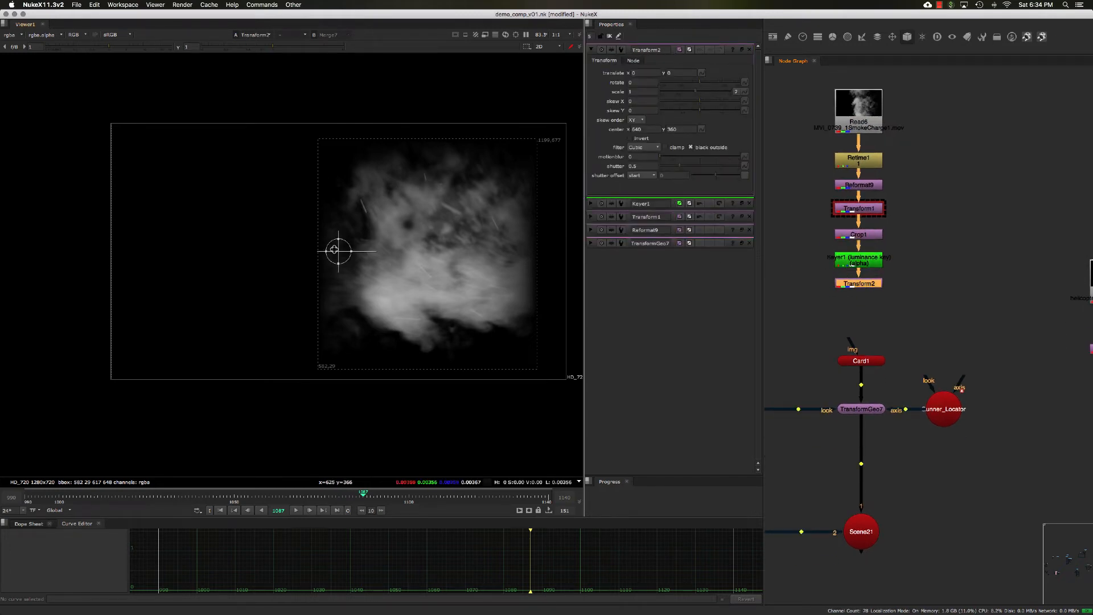
- Move Transform2's center to the middle of the smoke, about x 636, y 363
super+drag(337, 252, 441, 254)
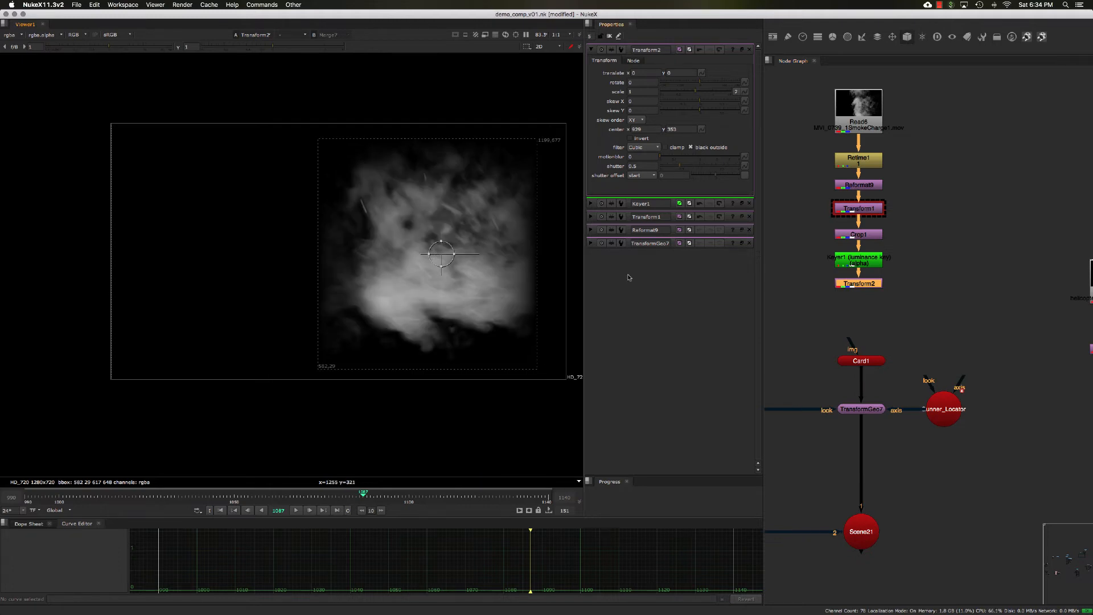
middle_drag(904, 313, 878, 285)
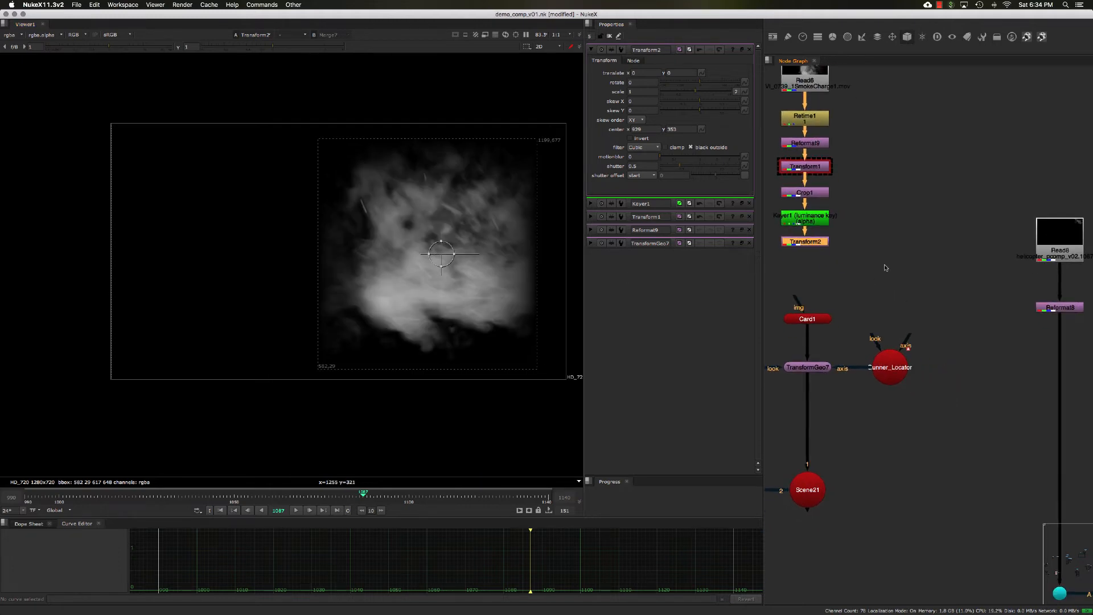
scroll(885, 268, down, 2)
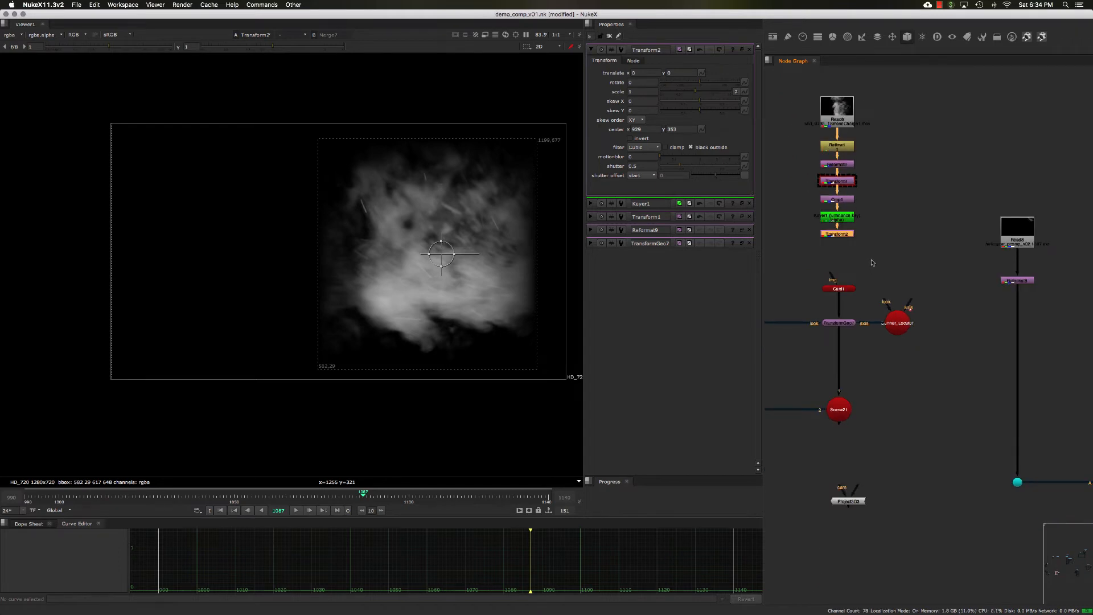
- View the helicopter plate's Reformat8 branch in the viewer
mouse_move(952, 272)
middle_down()
mouse_move(922, 257)
mouse_move(954, 289)
middle_up()
click(990, 267)
key(1)
click(1024, 300)
drag(942, 178, 988, 203)
click(957, 229)
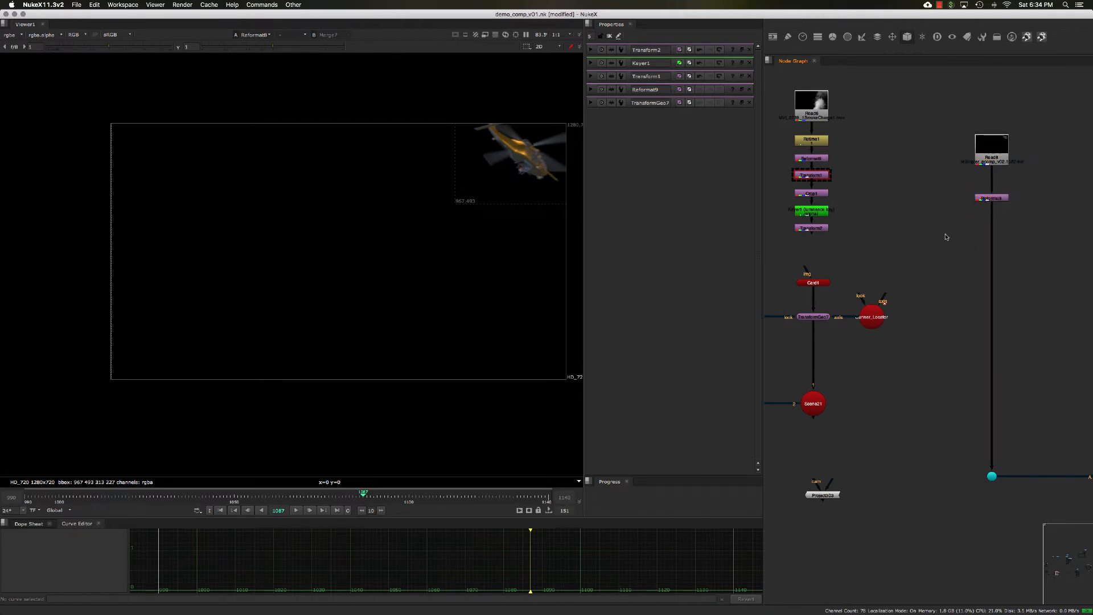
- Add a Merge node and connect it to Transform2 and the helicopter plate's Reformat8
middle_drag(946, 237, 930, 259)
key(m)
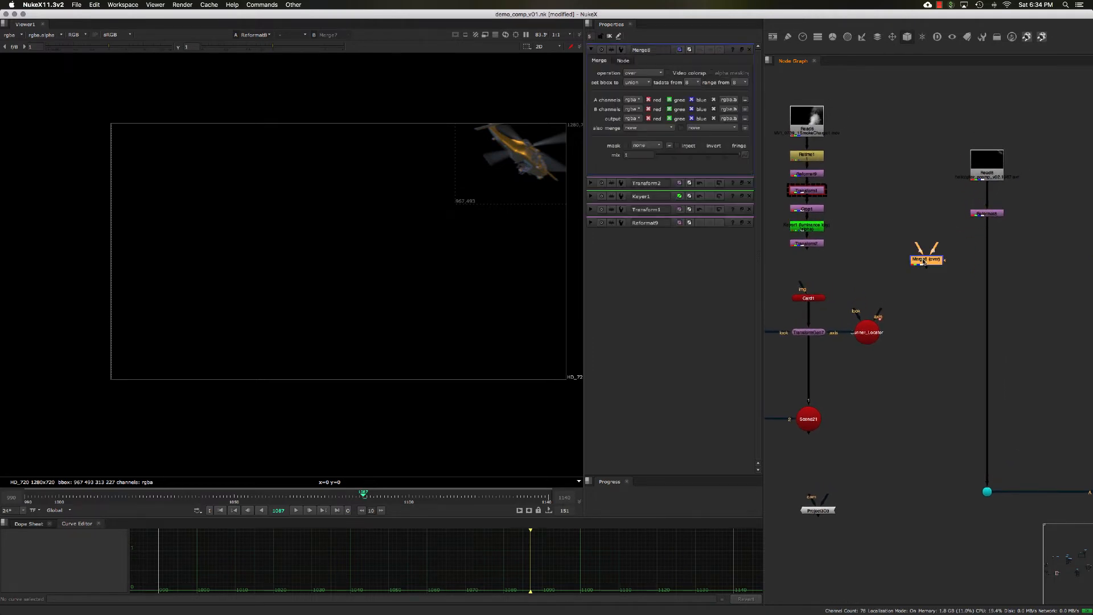
drag(902, 249, 807, 244)
drag(935, 246, 987, 213)
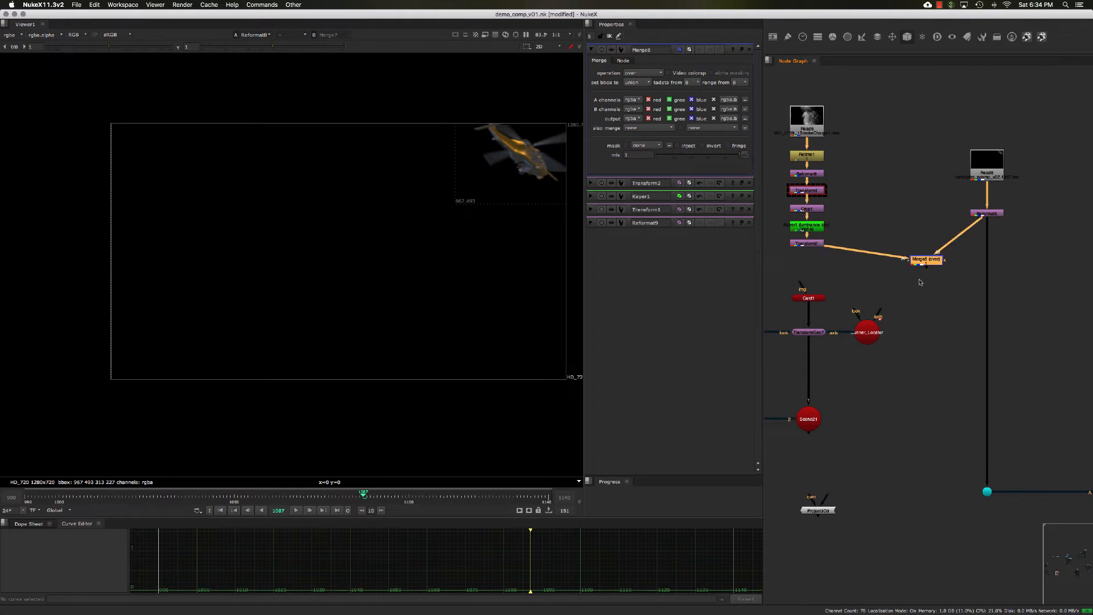
- View the Merge8 result and scale Transform2's smoke down to 0.125
key(1)
drag(923, 263, 921, 269)
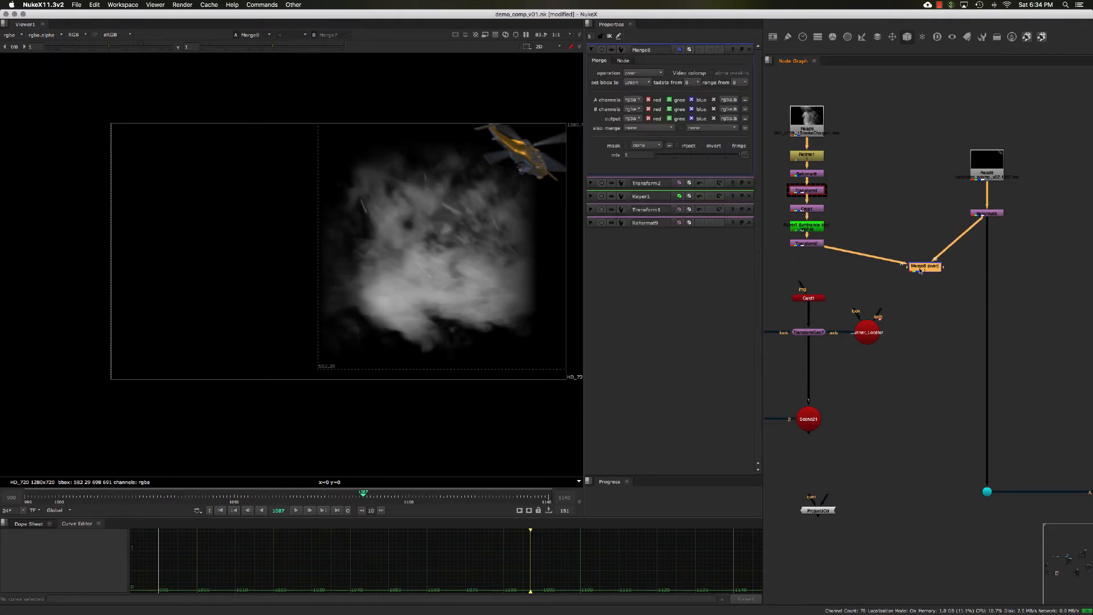
double_click(817, 245)
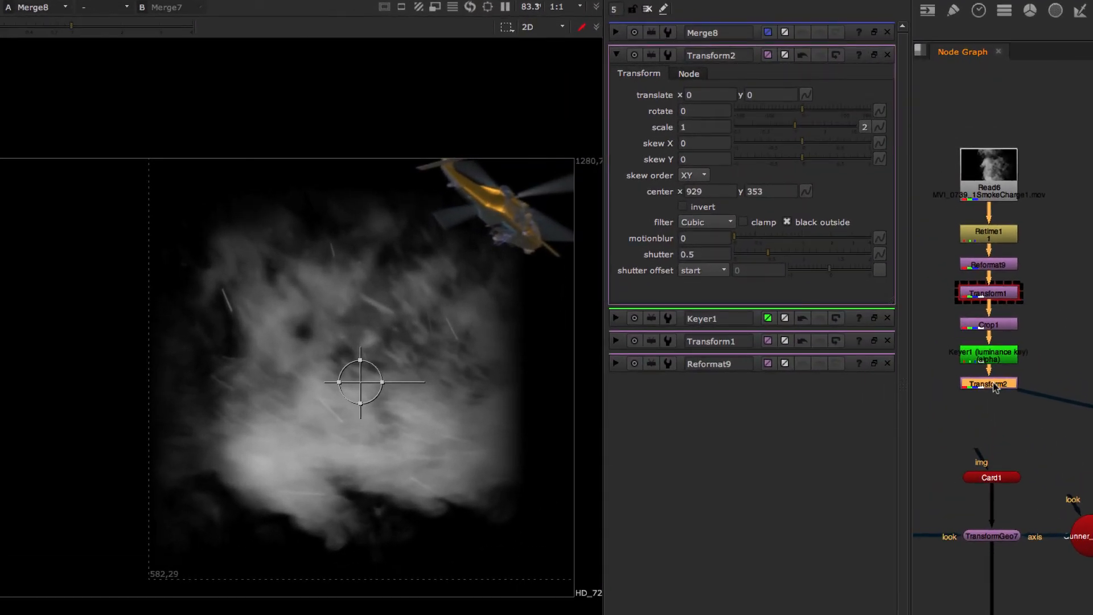
double_click(987, 387)
click(702, 106)
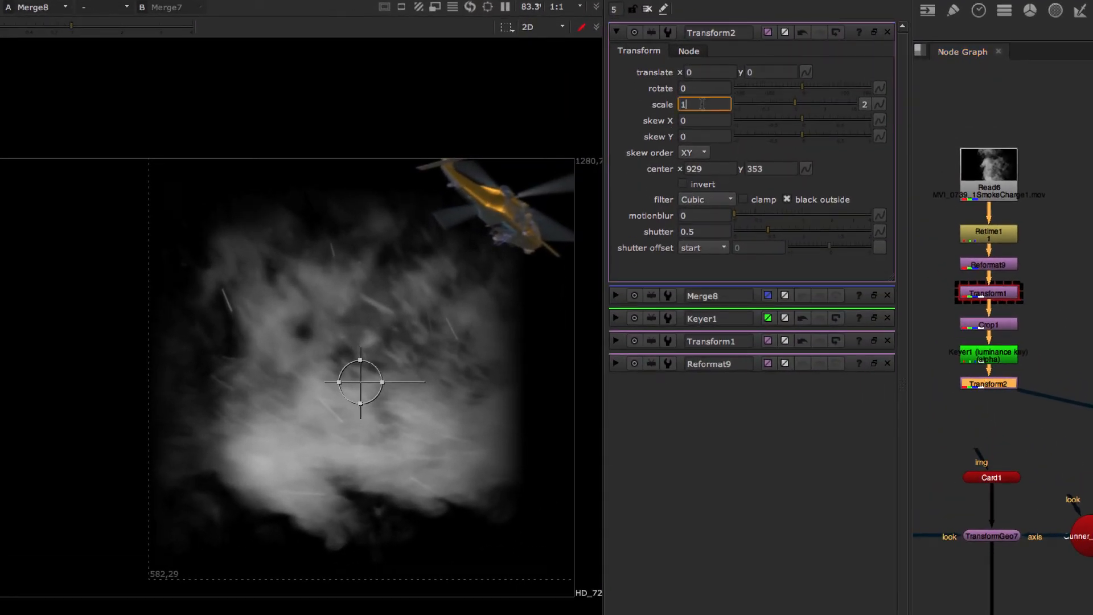
text(.5)
key(Down)
key(Down)
key(Down)
key(Down)
key(Down)
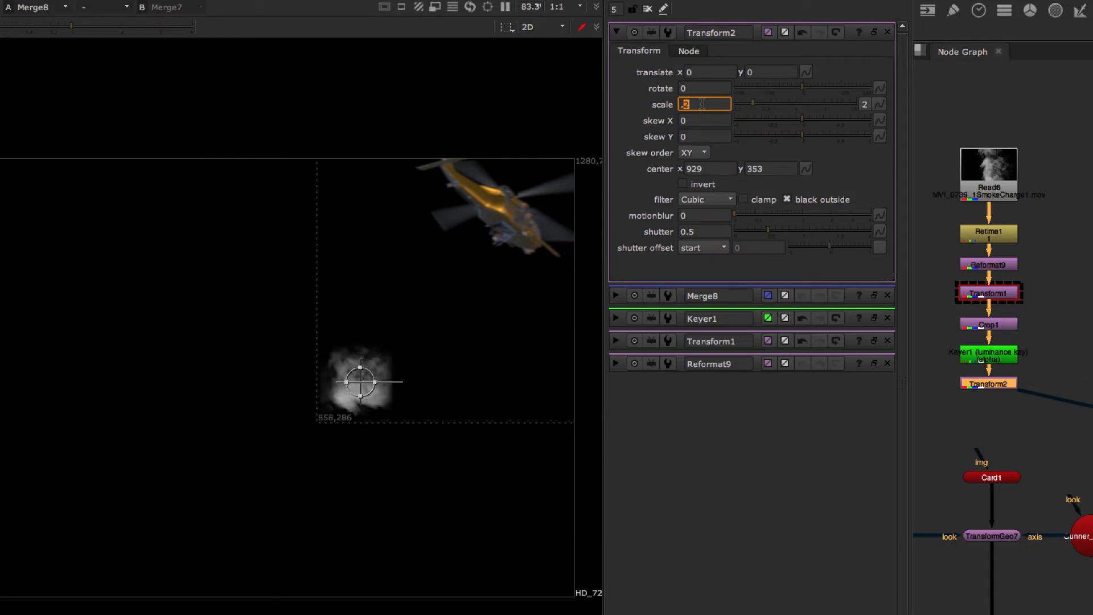
key(Up)
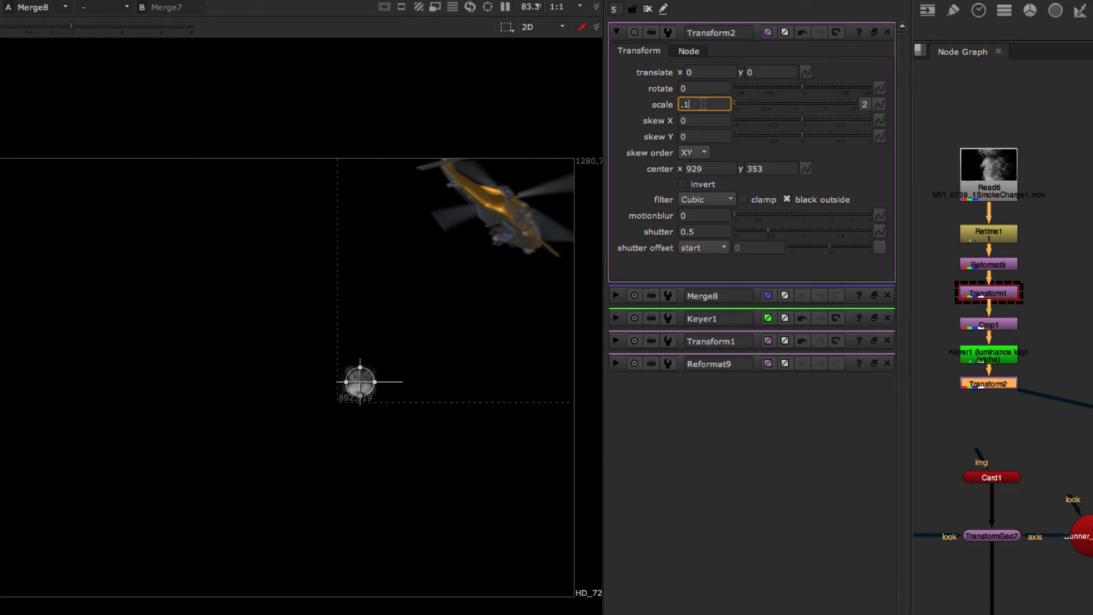
key(Tab)
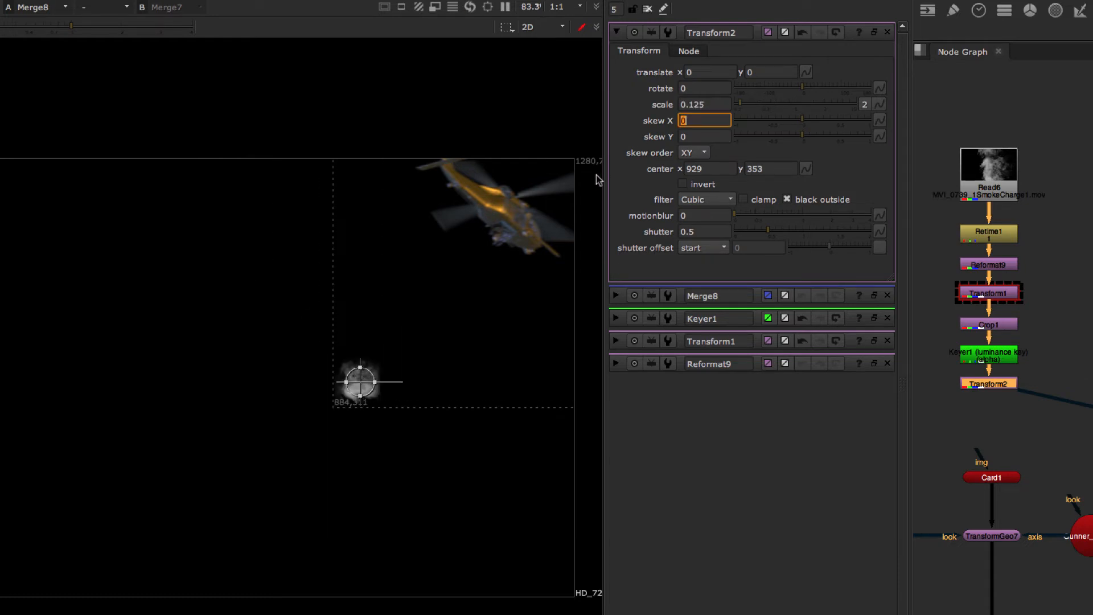
- Move the small smoke puff onto the helicopter's underside, to a translate of about x 208, y 234
scroll(418, 360, up, 2)
scroll(427, 349, down, 1)
middle_drag(449, 334, 429, 352)
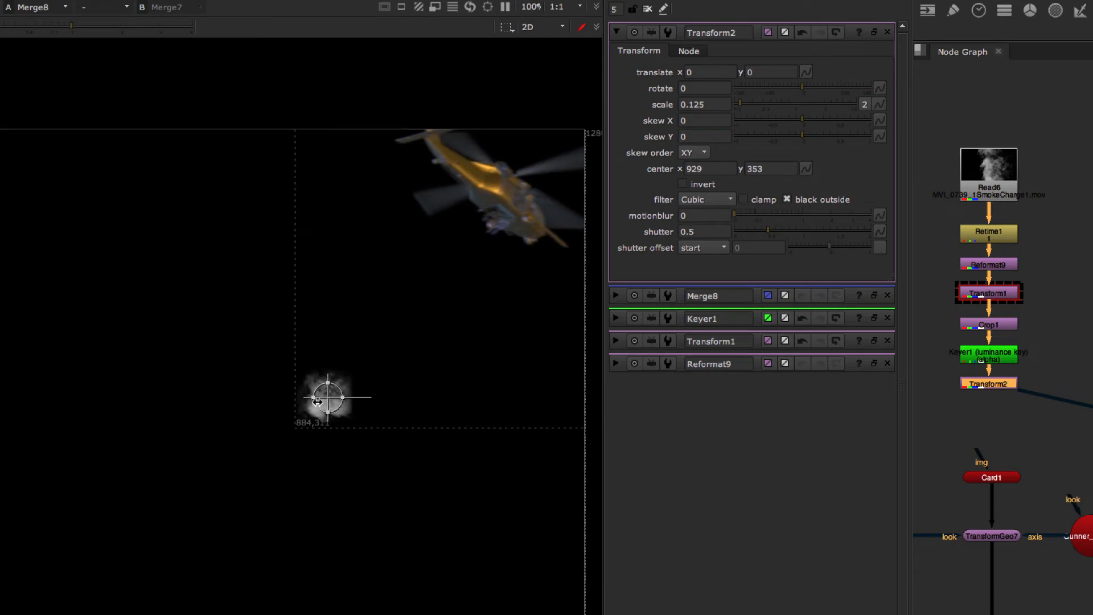
drag(328, 397, 490, 232)
drag(478, 227, 479, 227)
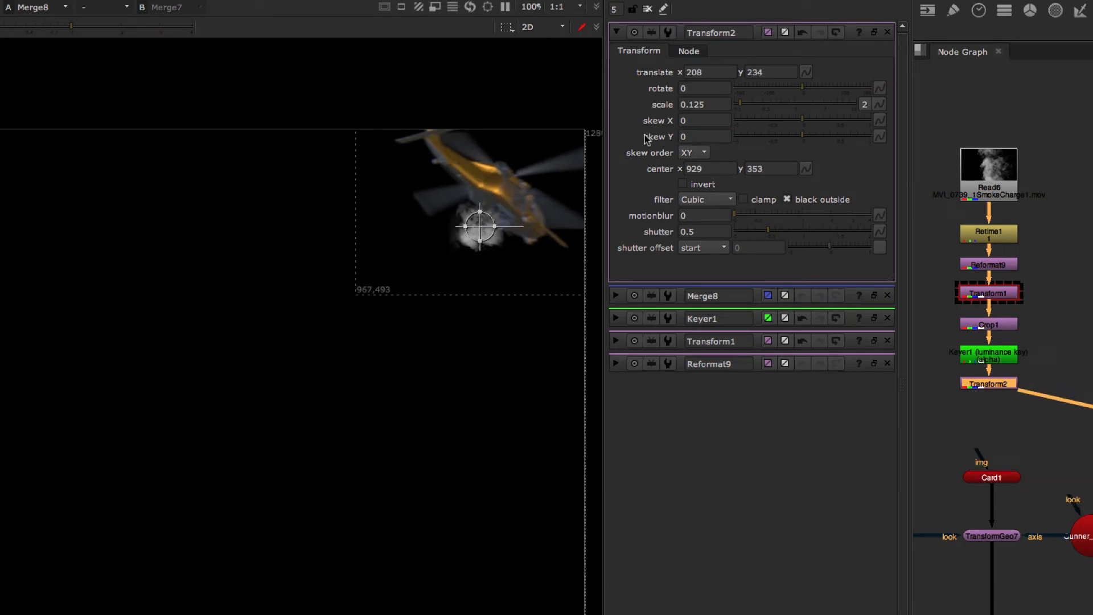
- Reduce Transform2's scale to 0.1 and nudge the smoke slightly into place under the helicopter
scroll(513, 227, up, 6)
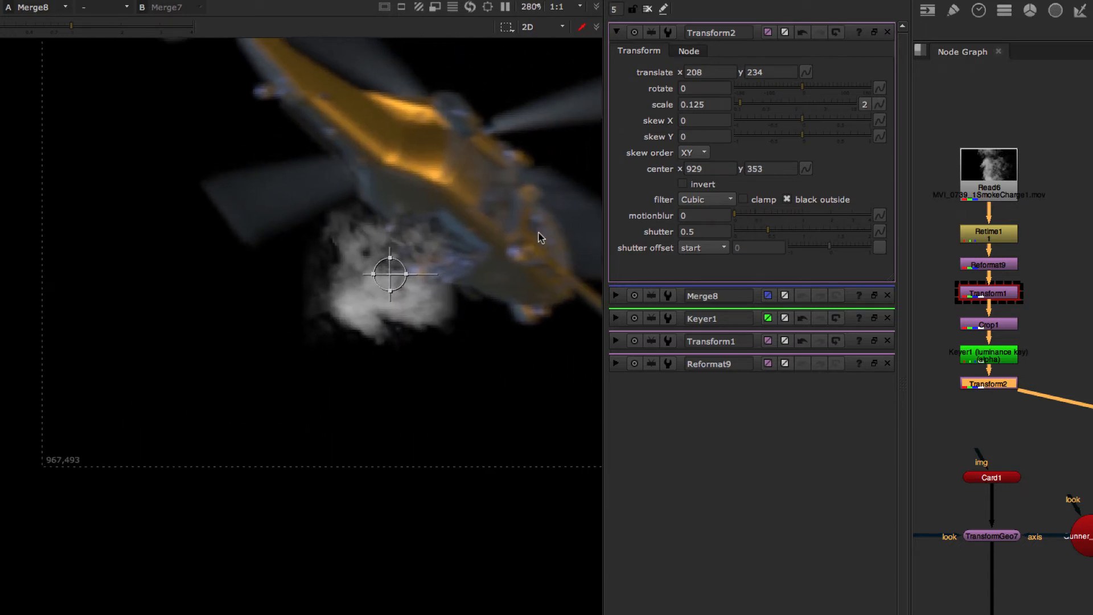
middle_drag(542, 237, 502, 272)
click(702, 104)
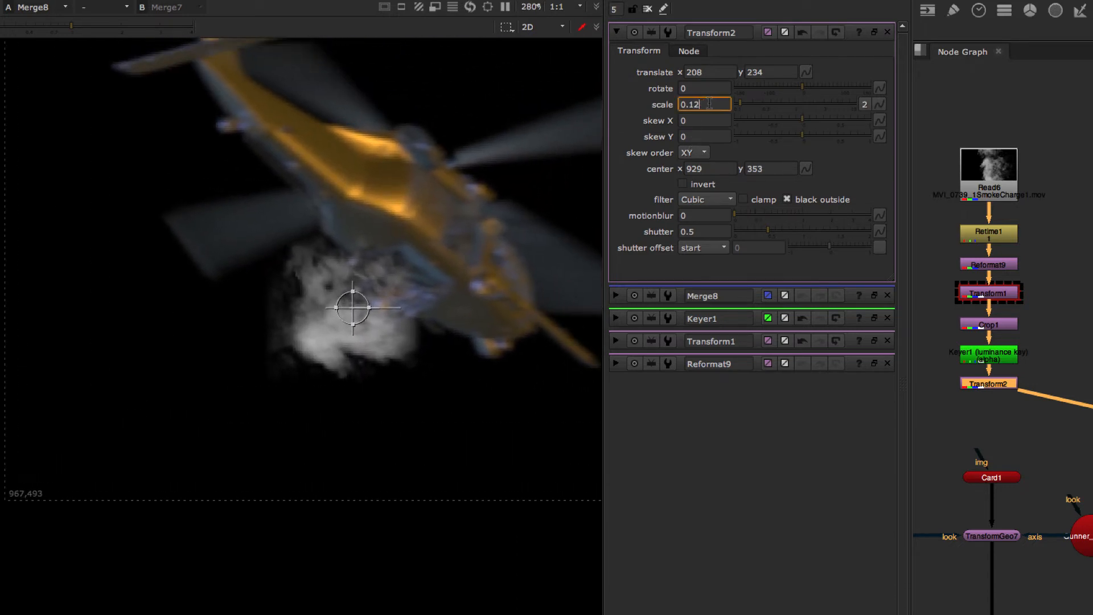
key(Return)
key(Down)
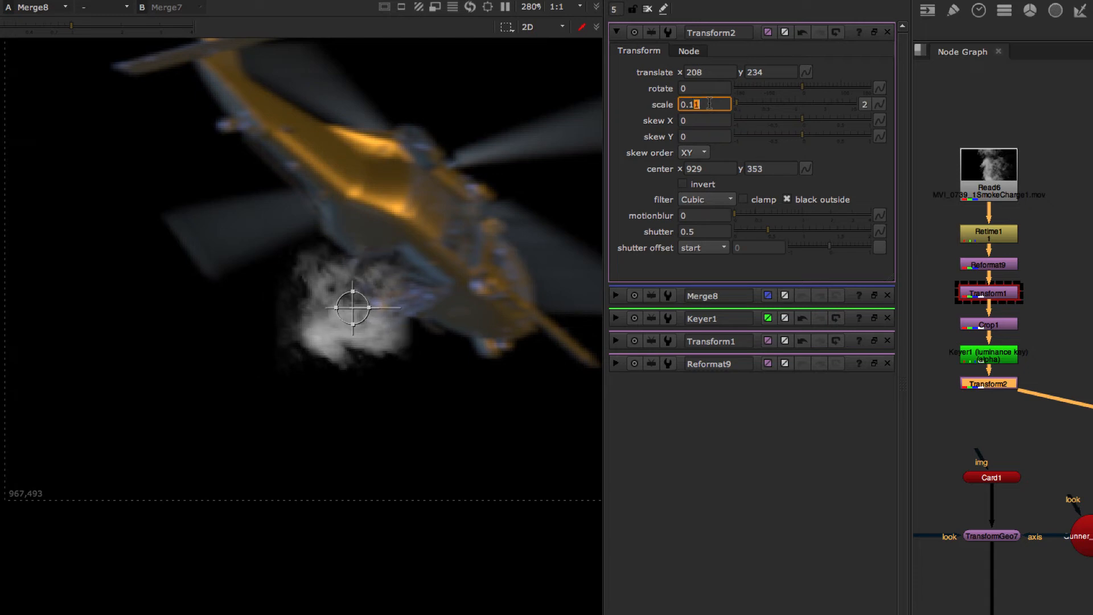
key(Down)
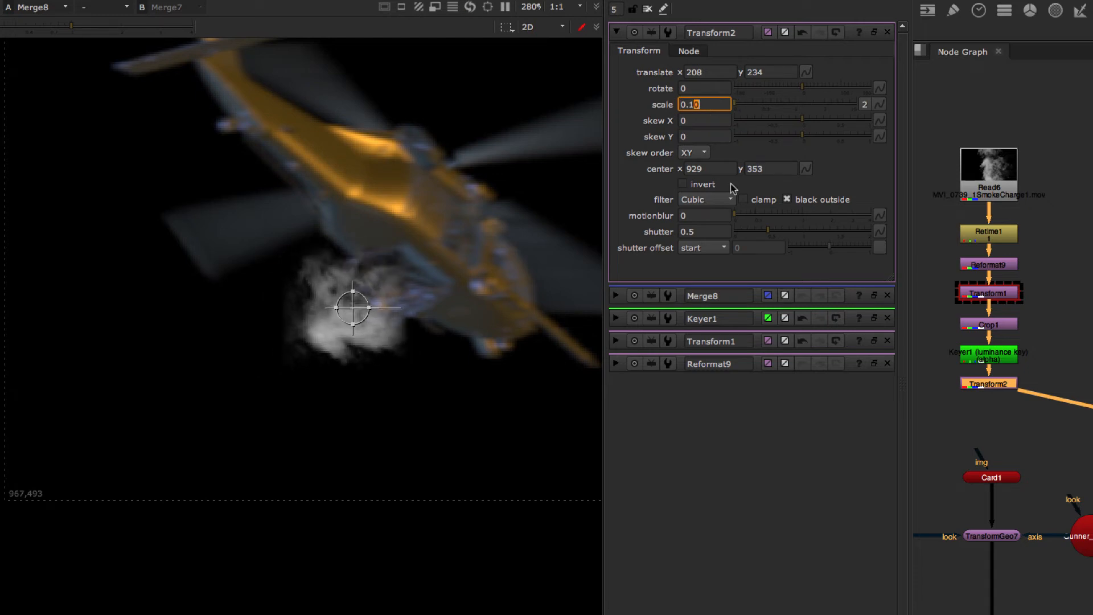
click(476, 550)
drag(355, 306, 356, 305)
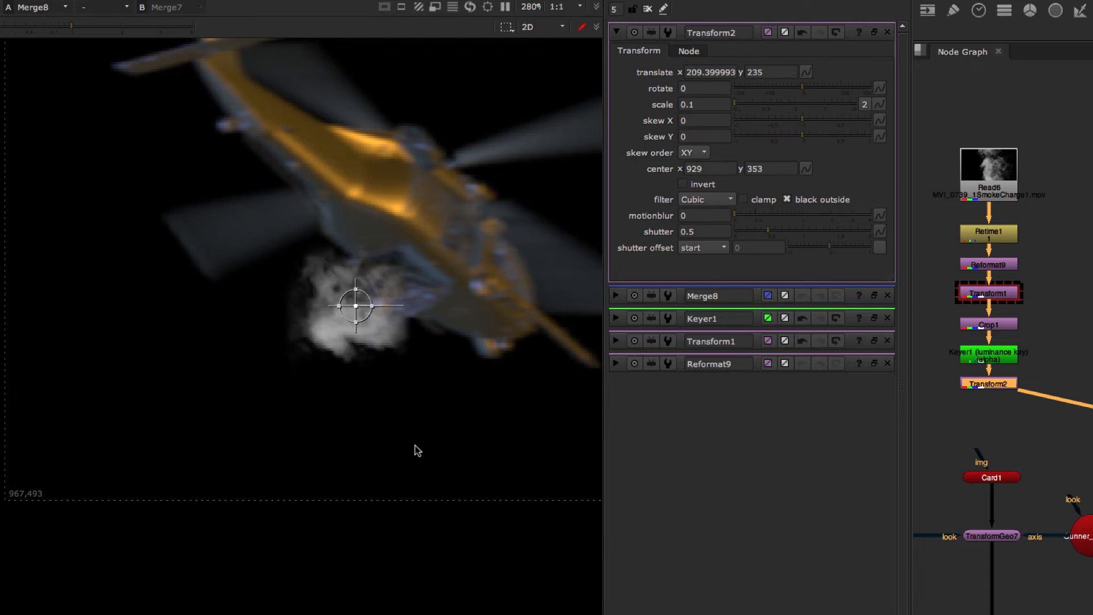
- Delete the Merge8 node that combined the smoke with the helicopter plate
key(alt+f)
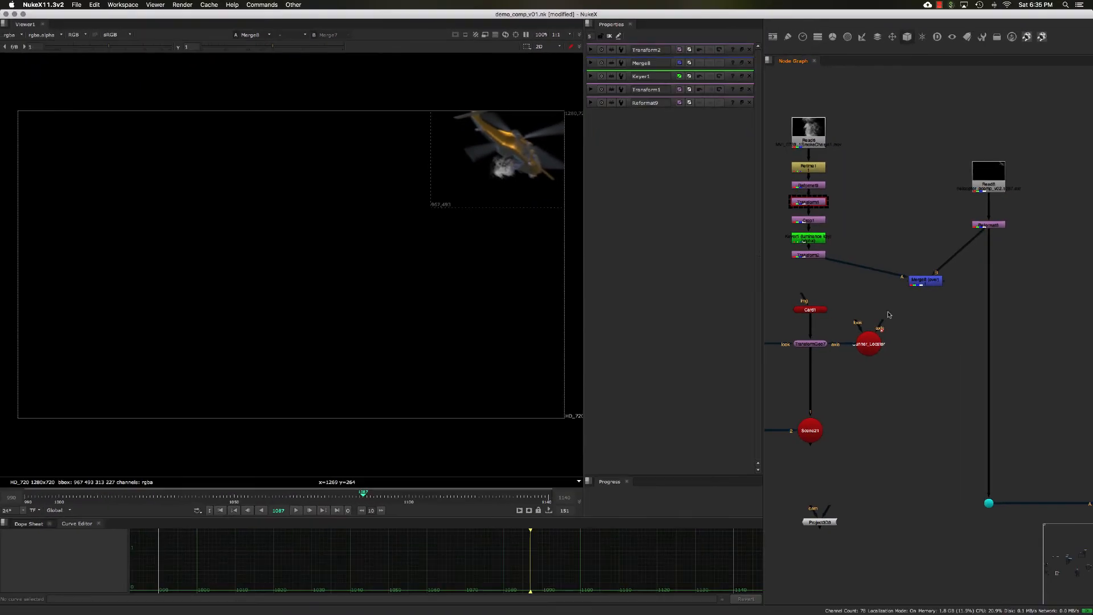
middle_drag(885, 299, 876, 297)
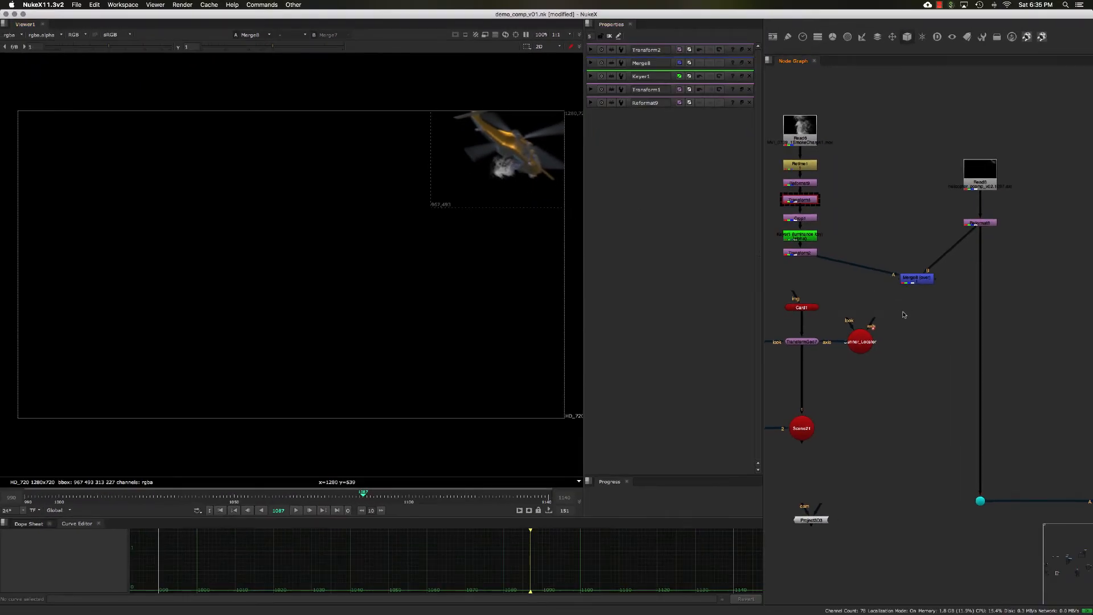
drag(914, 280, 917, 283)
click(838, 255)
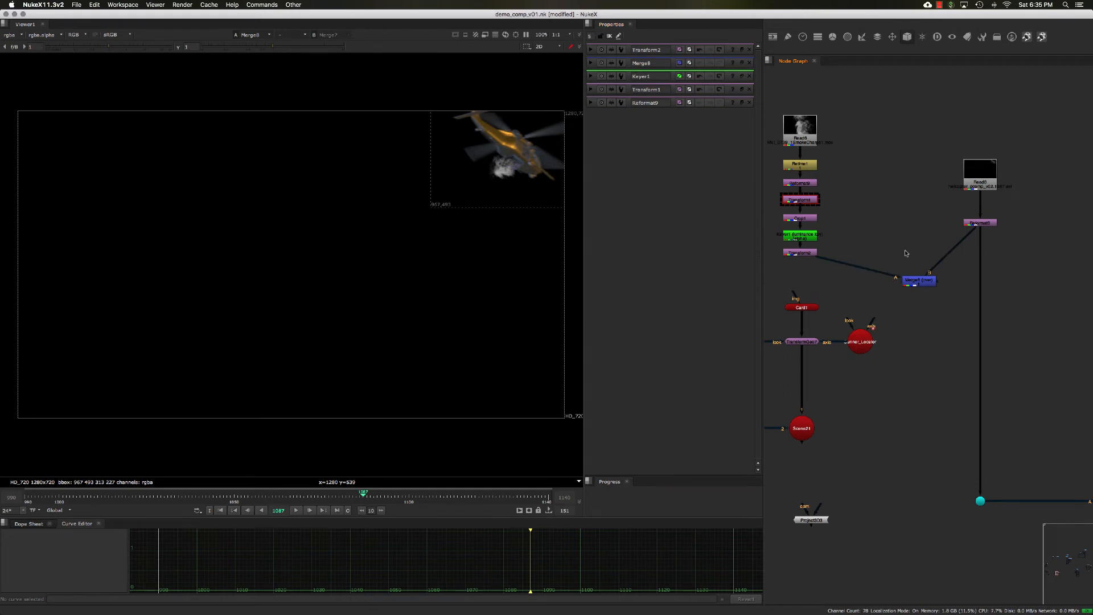
drag(918, 286, 919, 287)
click(825, 303)
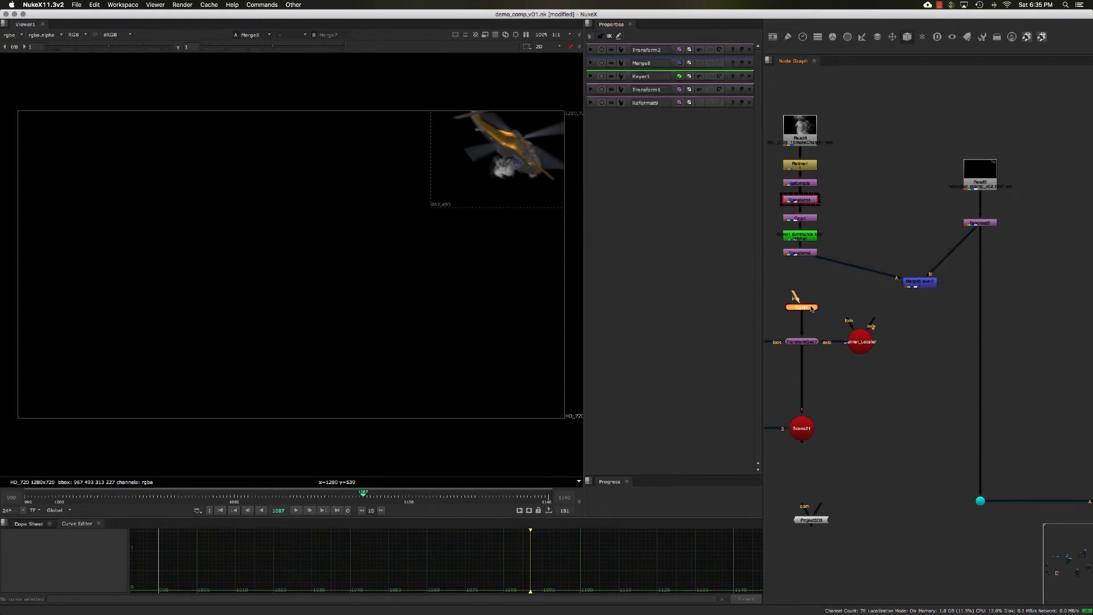
click(911, 287)
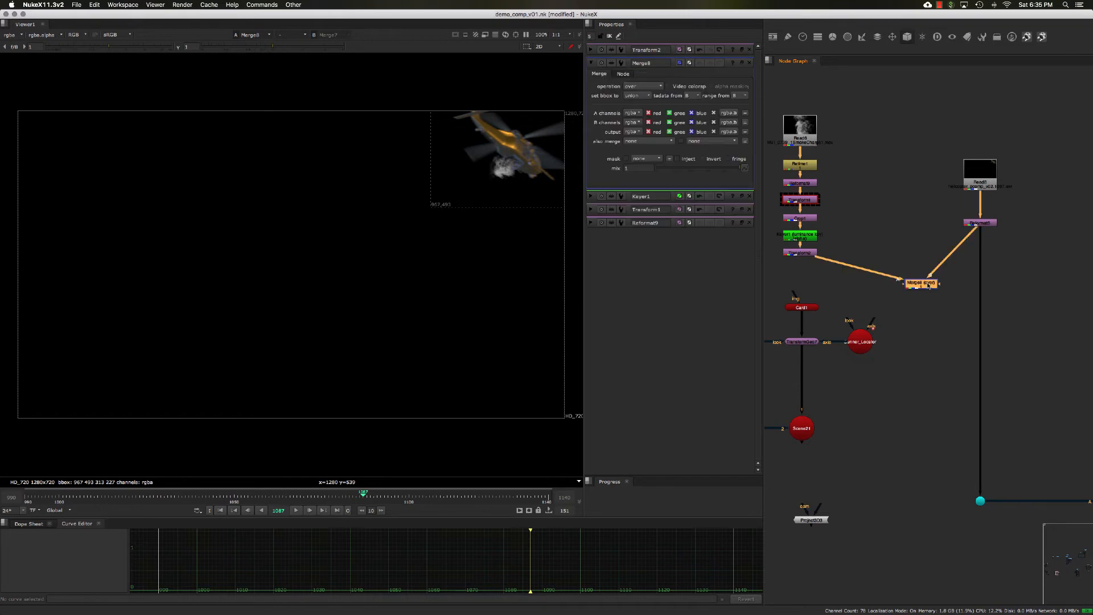
key(Delete)
- Move the Project3D3 node beneath Transform2 and connect Transform2 into it
middle_drag(875, 243, 921, 243)
middle_drag(876, 431, 875, 393)
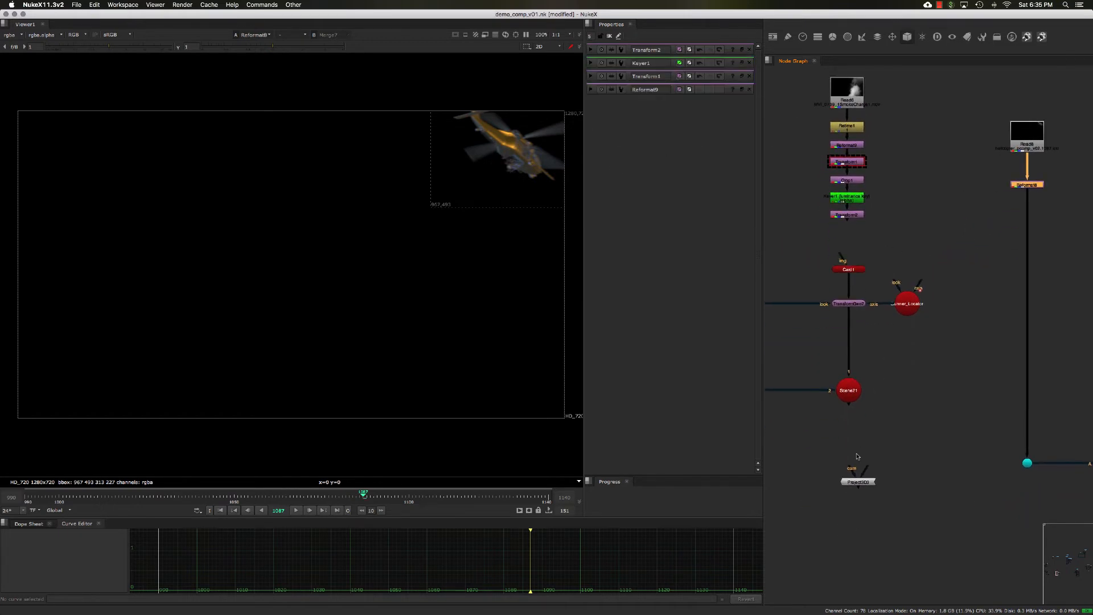
drag(845, 484, 805, 230)
middle_drag(864, 225, 867, 237)
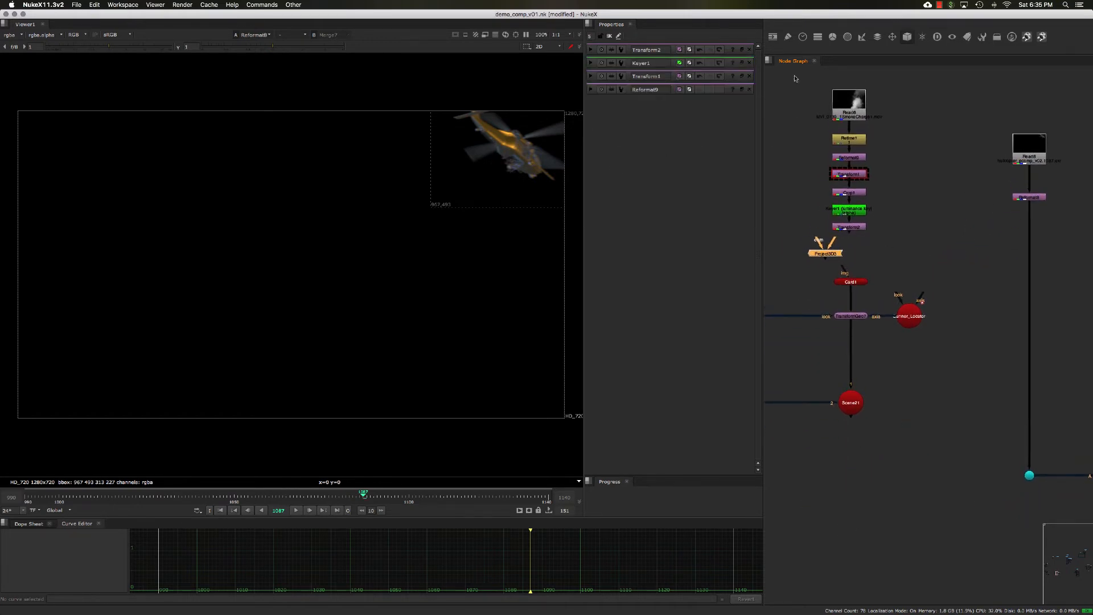
drag(804, 68, 897, 243)
middle_drag(845, 264, 893, 283)
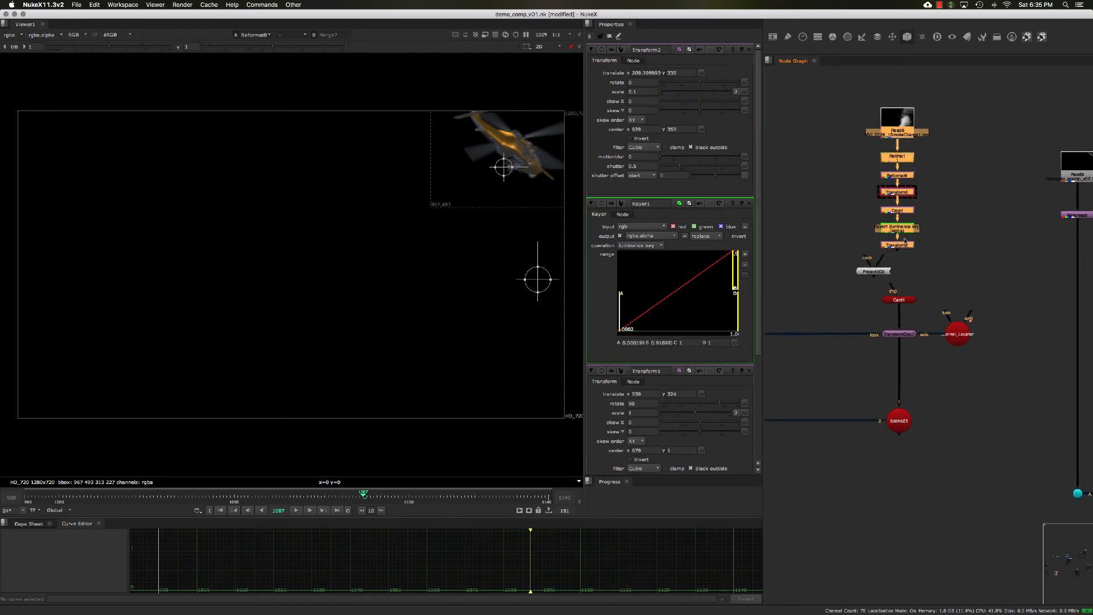
drag(904, 243, 905, 223)
click(923, 259)
drag(881, 271, 898, 260)
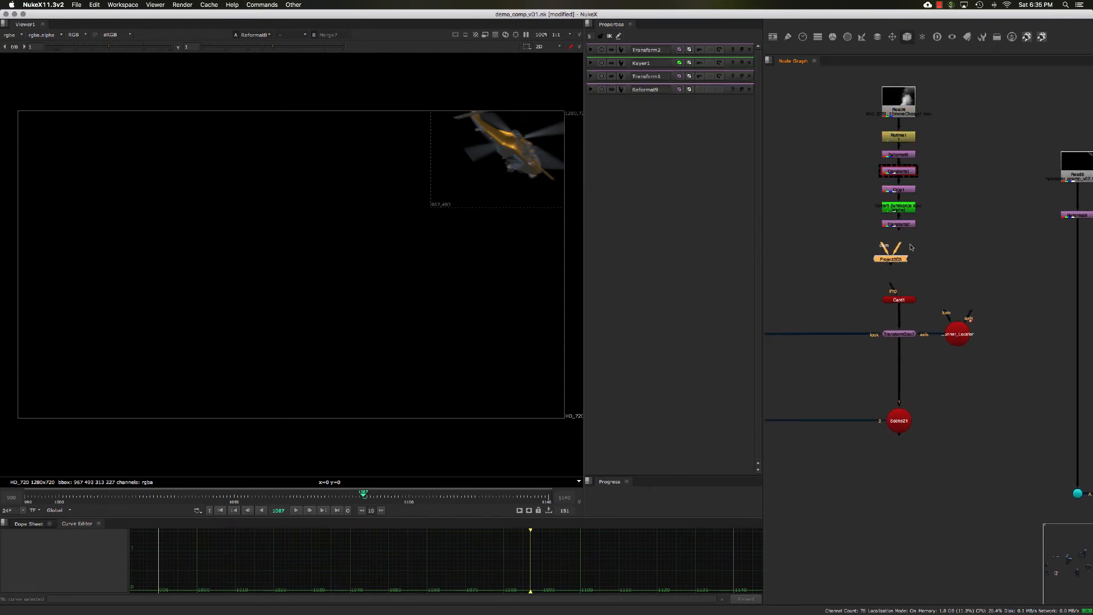
scroll(914, 246, up, 2)
middle_drag(915, 246, 895, 251)
drag(871, 249, 872, 222)
drag(871, 271, 882, 261)
click(893, 283)
middle_drag(893, 282, 912, 283)
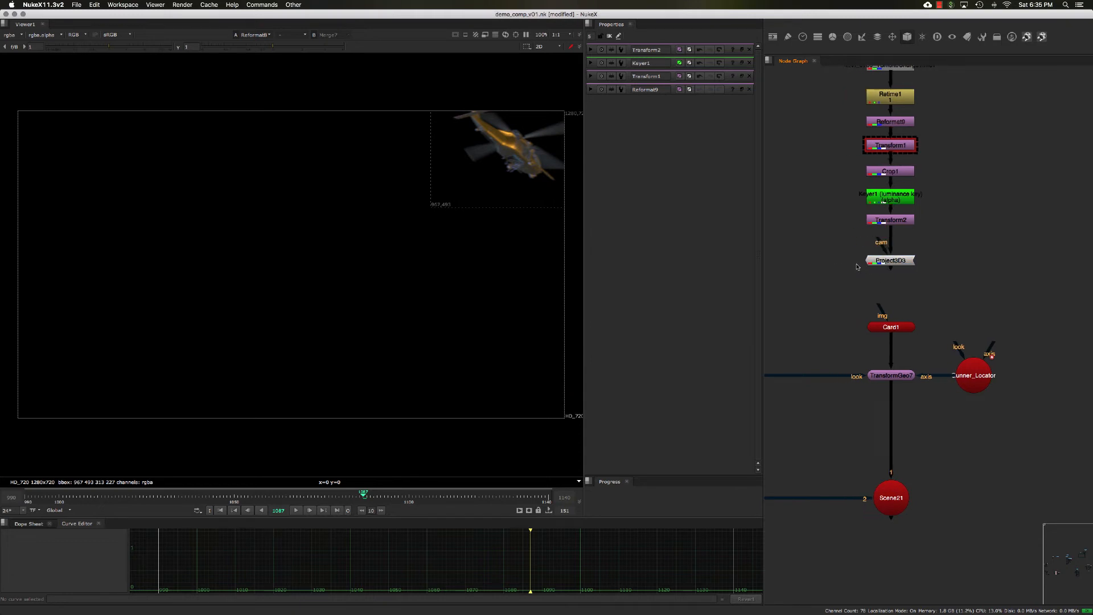
- Connect Project3D3's output into Card1's img input
drag(879, 242, 821, 261)
middle_drag(836, 288, 840, 282)
drag(878, 295, 893, 257)
click(908, 258)
click(895, 321)
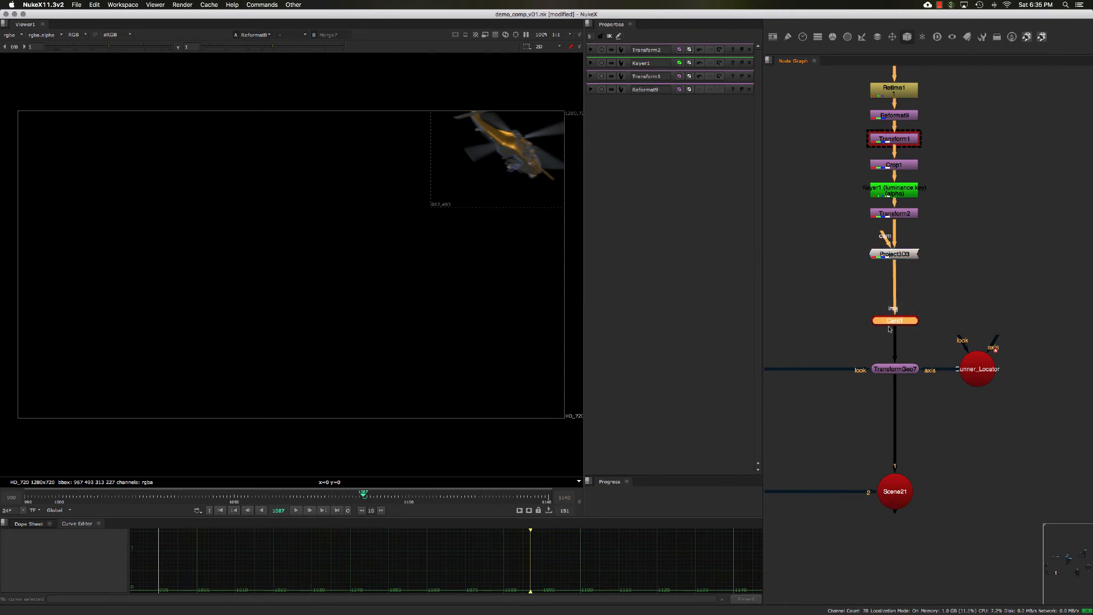
- Move Render_Camera1 higher in the graph, leaving a dot on its connection line
scroll(847, 293, down, 3)
middle_drag(830, 283, 861, 290)
middle_drag(832, 331, 839, 322)
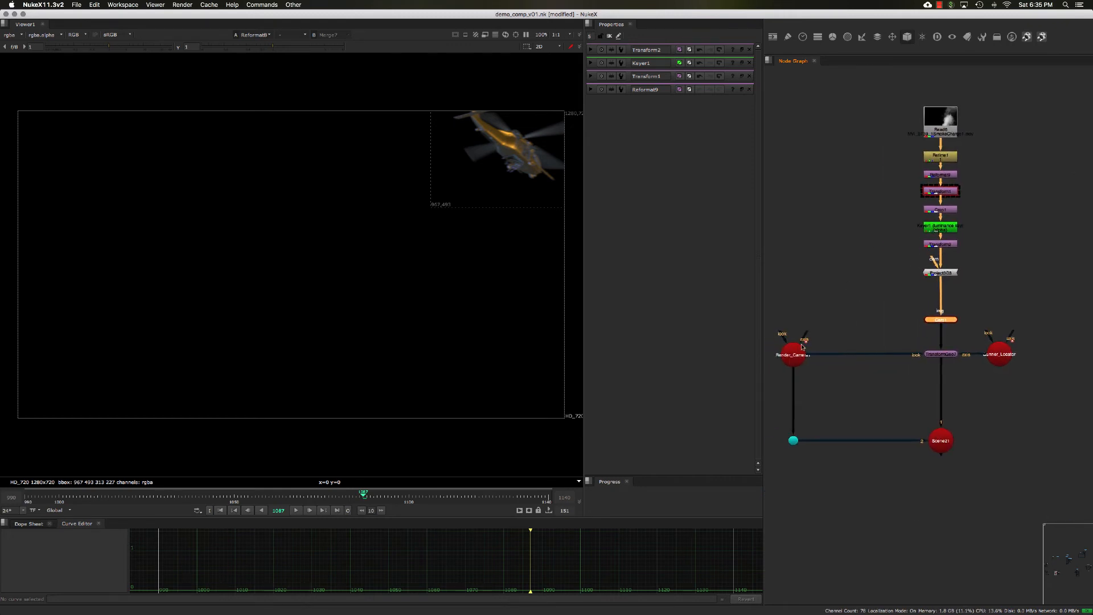
click(795, 352)
click(826, 324)
mouse_move(791, 356)
mouse_down()
mouse_move(791, 224)
mouse_move(791, 349)
mouse_up()
ctrl+click(793, 335)
click(825, 288)
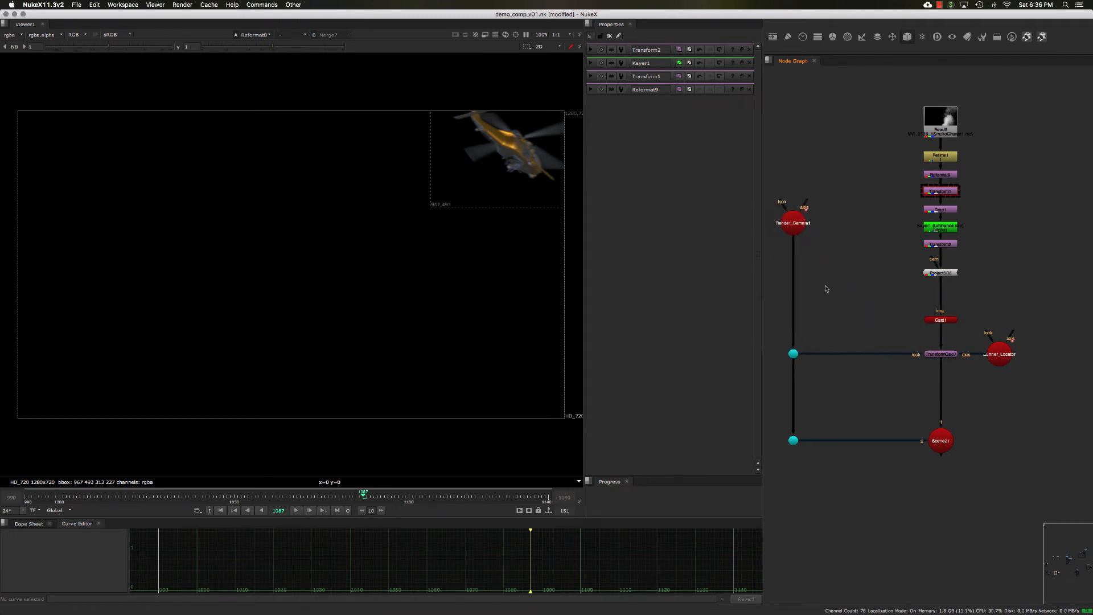
- Add a FrameHold node and connect Render_Camera1's output into it
middle_drag(823, 274, 818, 274)
key(Tab)
text(fra)
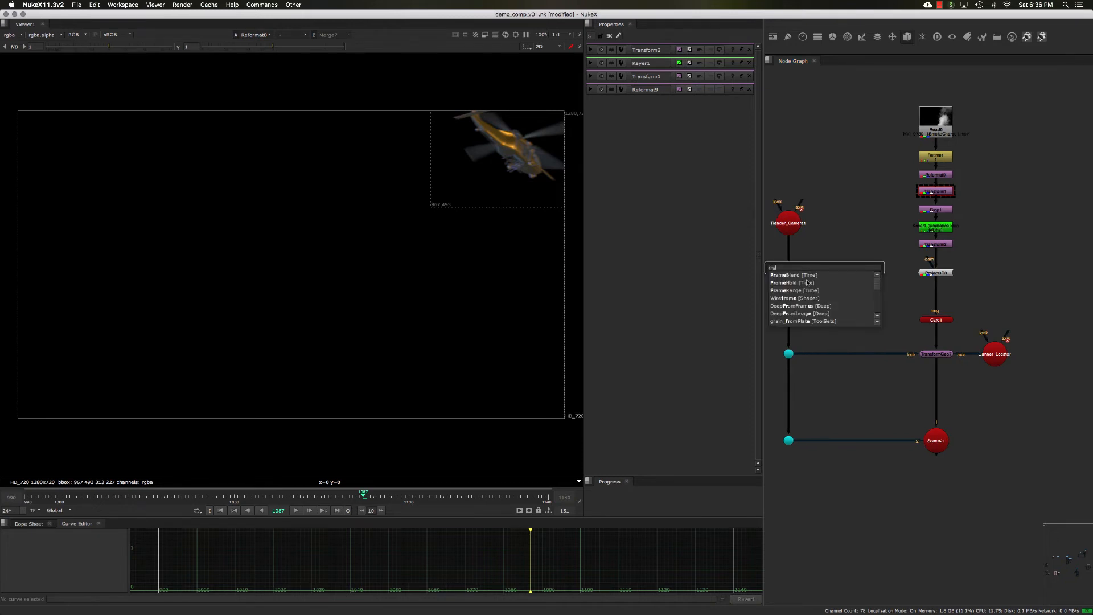
click(807, 282)
scroll(819, 273, up, 3)
drag(814, 265, 825, 266)
middle_drag(826, 266, 837, 261)
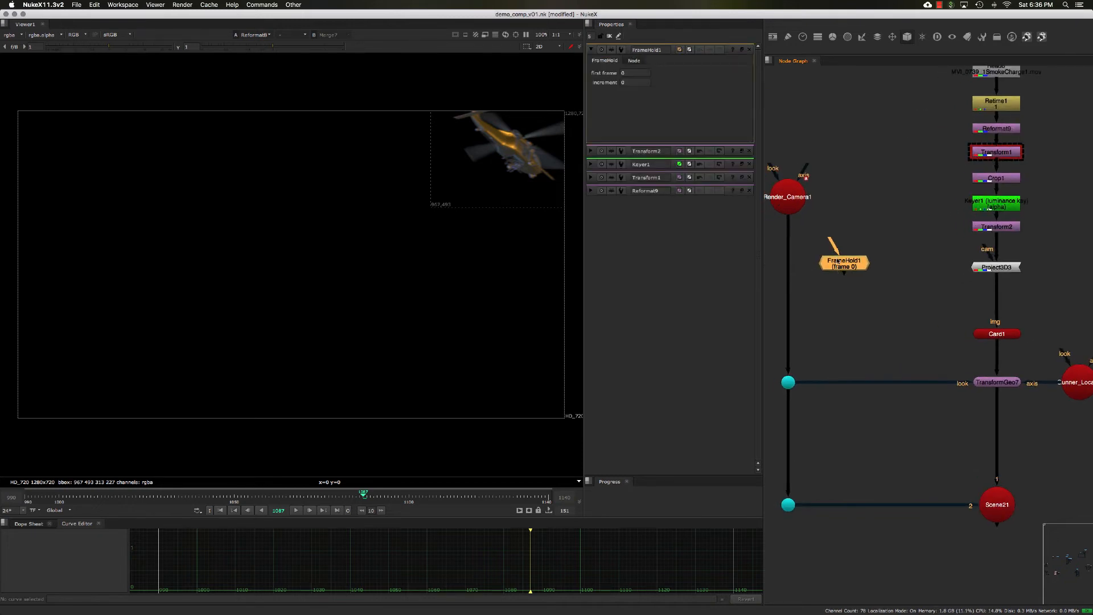
drag(789, 295, 847, 266)
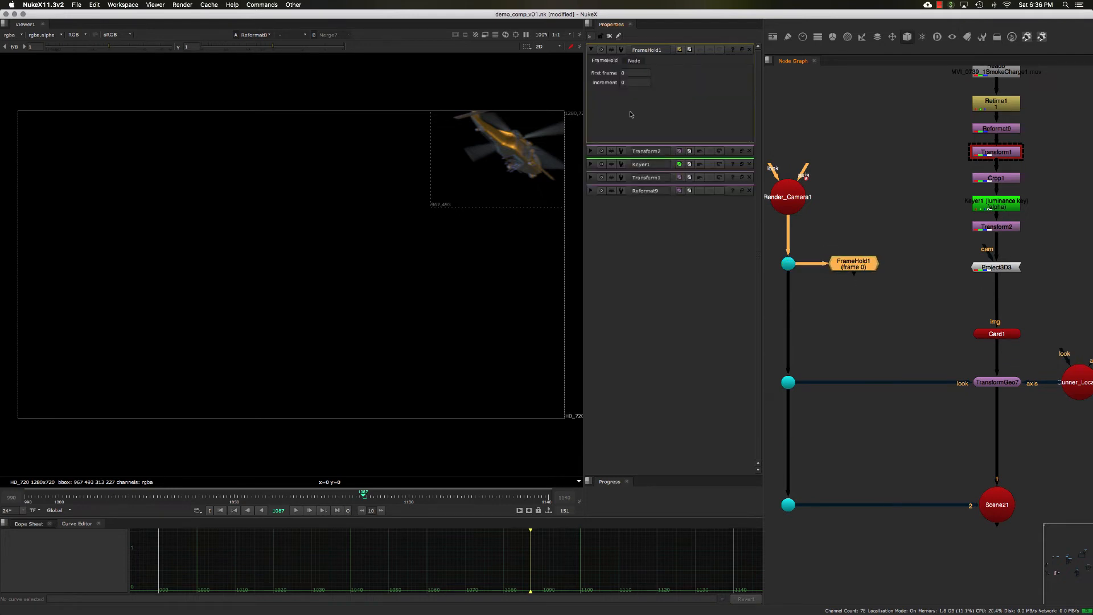
- Set FrameHold1's first frame to 1087 and close its properties
click(741, 49)
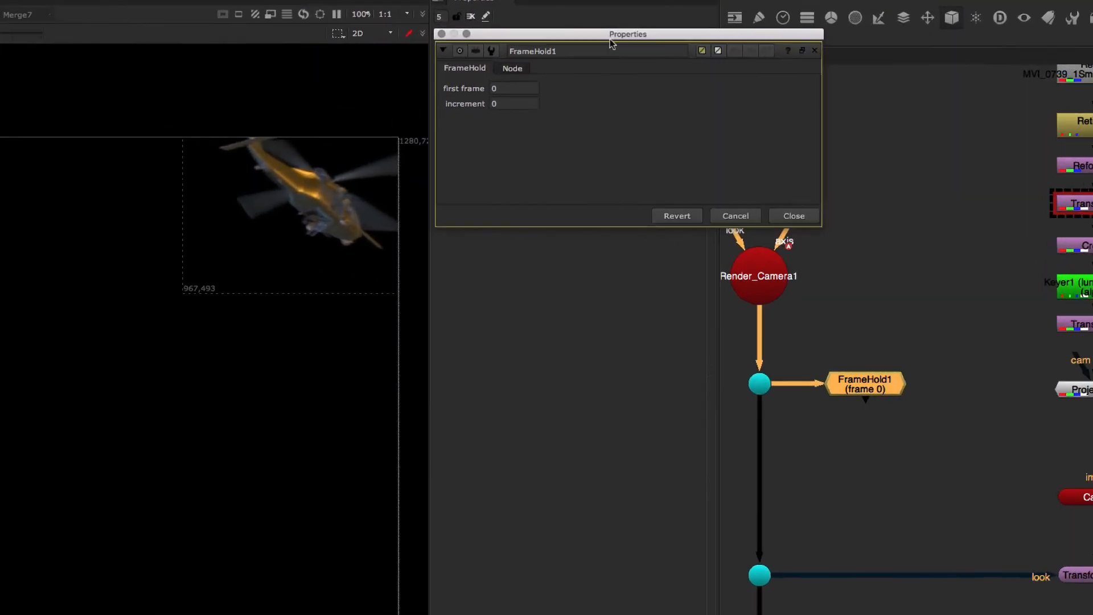
drag(610, 38, 634, 190)
click(542, 239)
text(10)
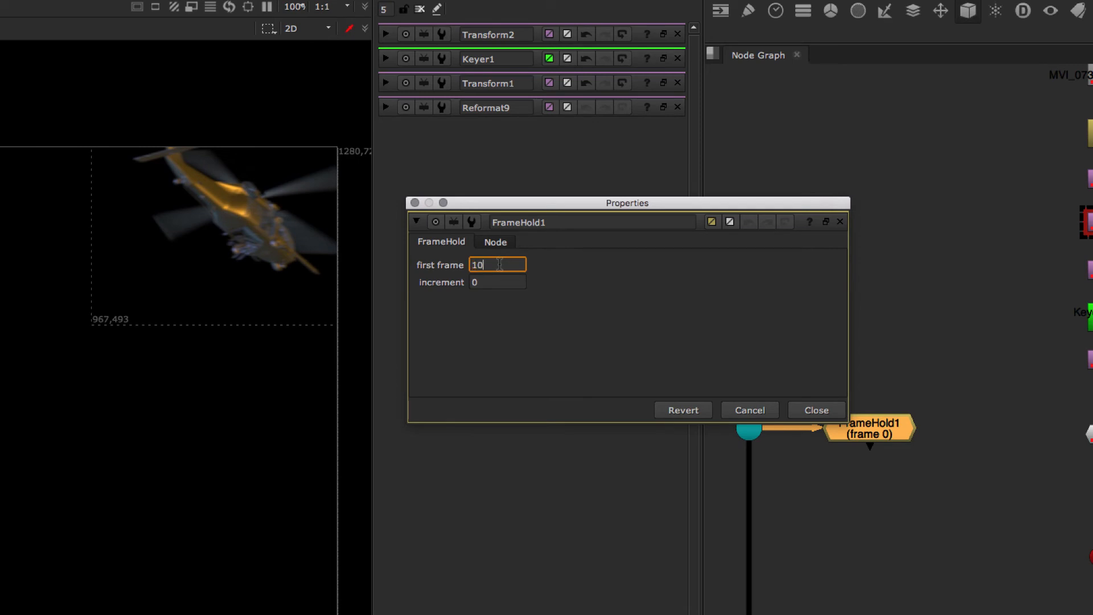
text(87)
key(Return)
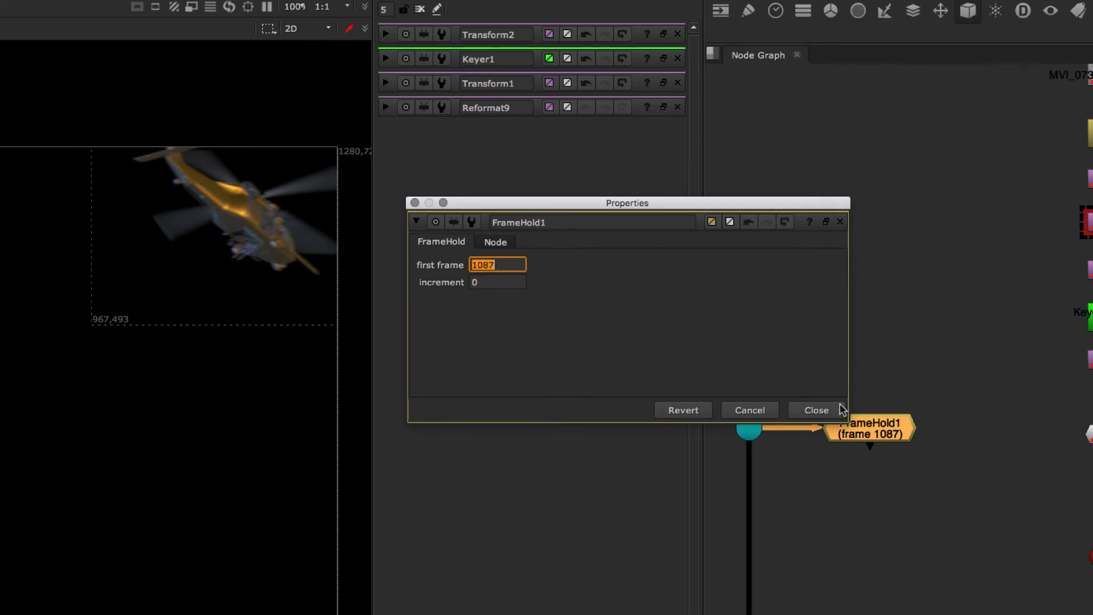
click(837, 411)
click(884, 462)
drag(888, 428, 884, 426)
click(755, 322)
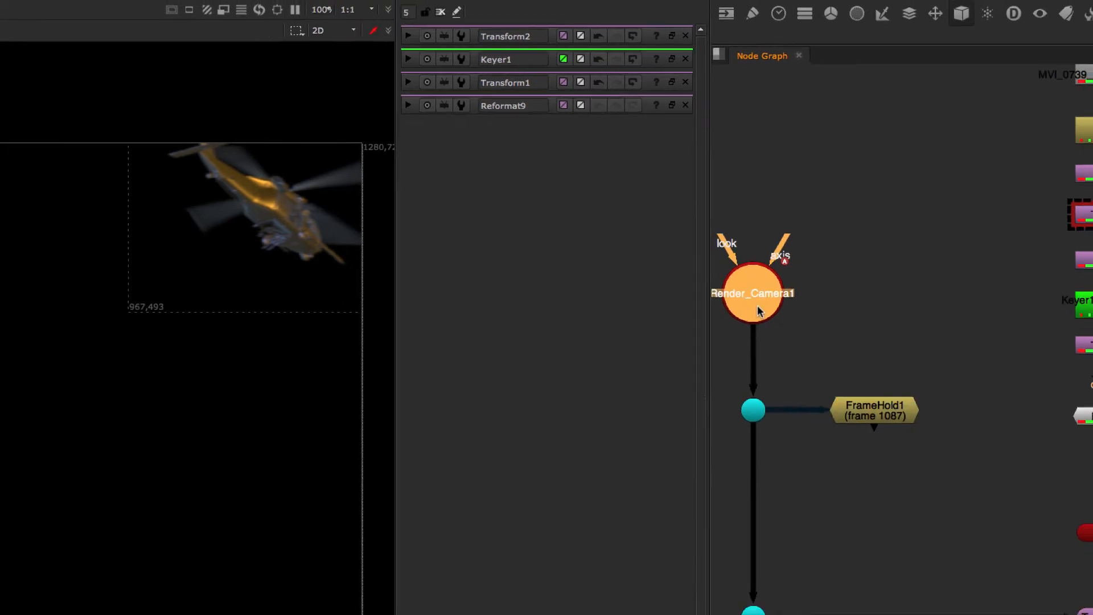
click(888, 436)
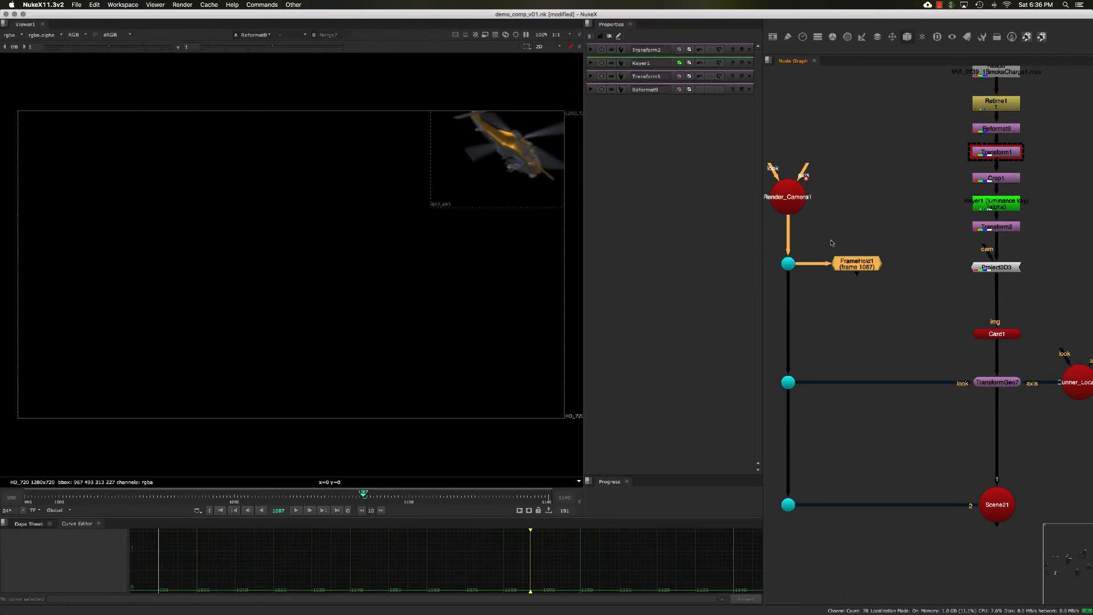
drag(856, 261, 858, 266)
click(798, 207)
click(861, 264)
middle_drag(830, 343, 833, 330)
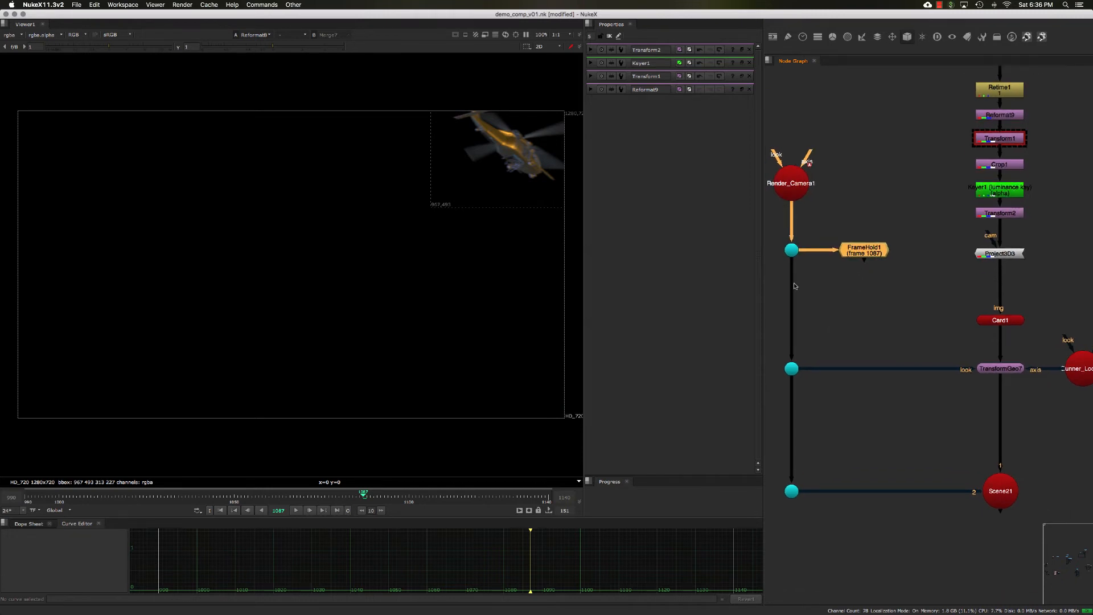
middle_drag(795, 286, 800, 278)
click(791, 167)
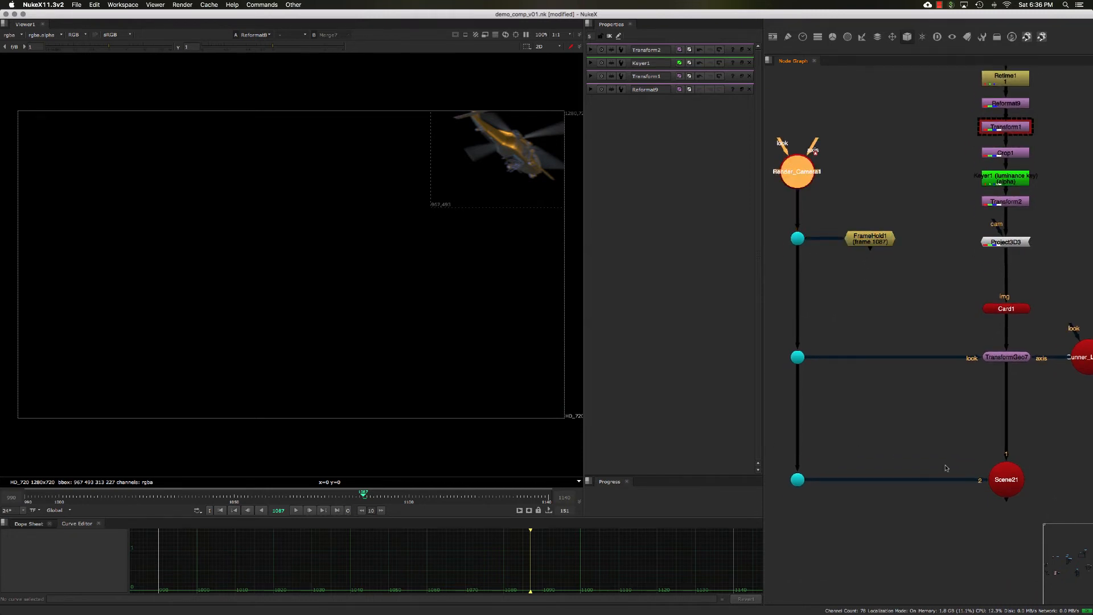
- Connect FrameHold1's output into Project3D3's cam input
middle_drag(956, 448, 938, 431)
drag(1016, 501, 979, 491)
drag(924, 429, 1031, 499)
middle_drag(937, 419, 930, 424)
click(909, 278)
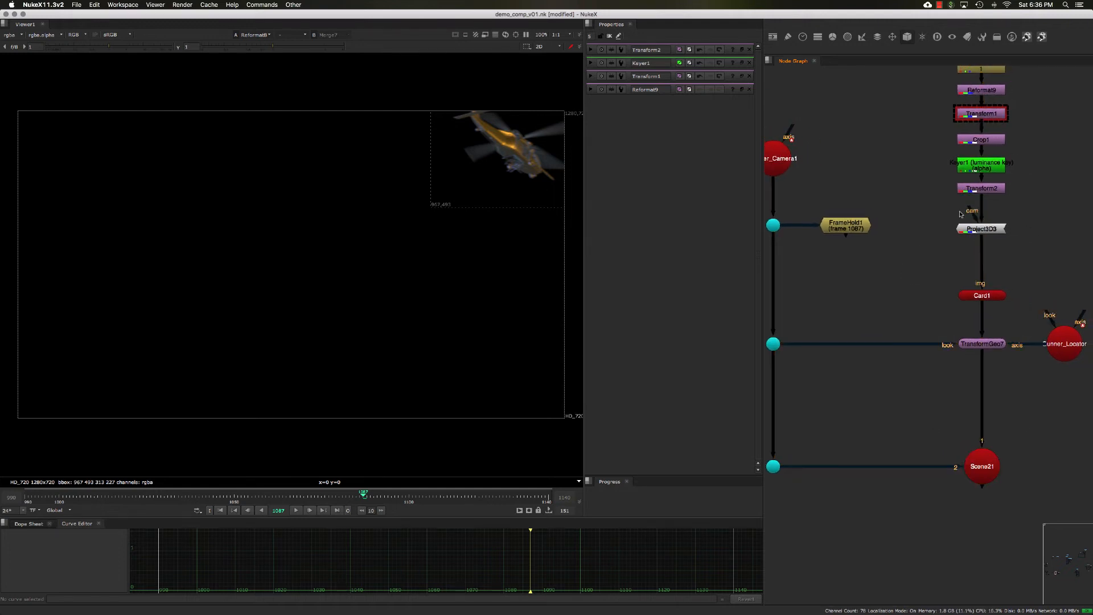
drag(962, 214, 844, 229)
click(847, 229)
click(774, 225)
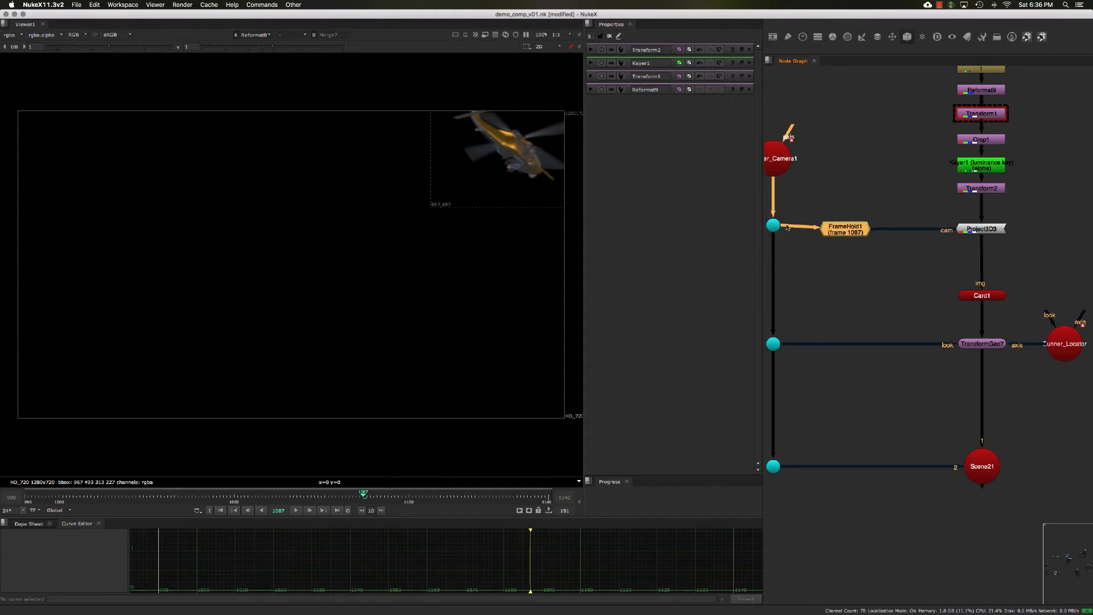
- View Project3D3, Card1 and TransformGeo7 in the viewer, opening TransformGeo7's properties
click(982, 229)
key(1)
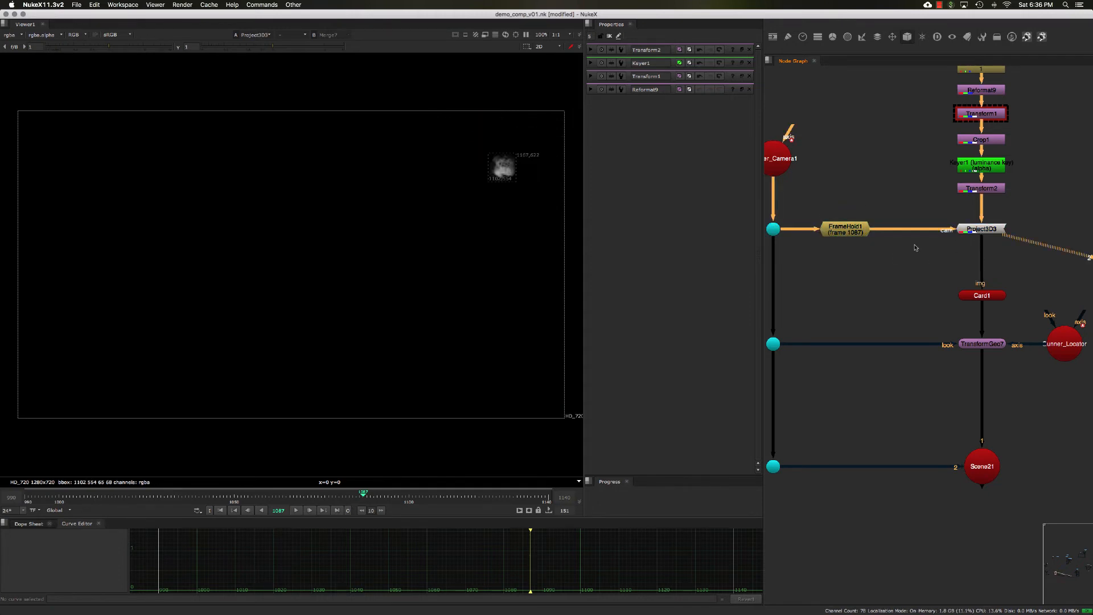
drag(932, 280, 1018, 322)
key(1)
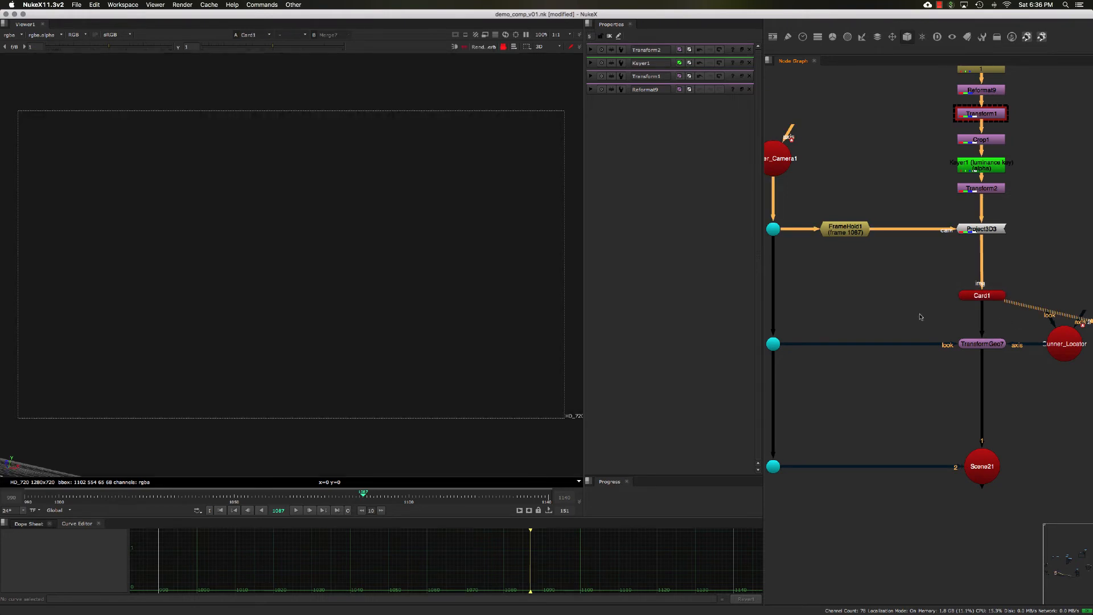
drag(921, 317, 1017, 367)
key(1)
double_click(985, 349)
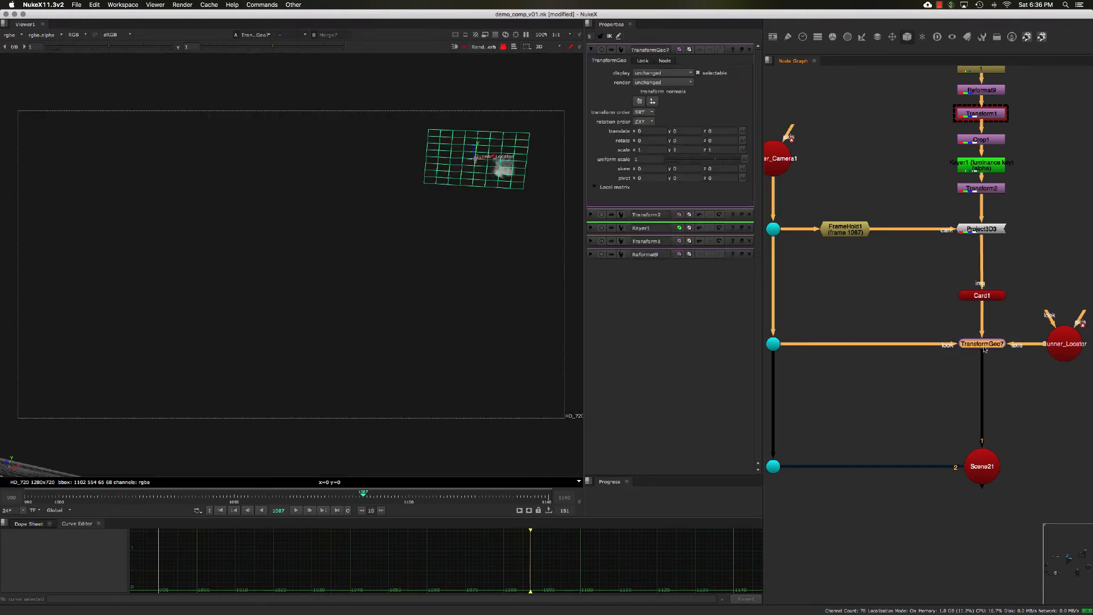
- Examine the projected smoke on the card in the 3D viewer across neighbouring frames
scroll(500, 217, up, 5)
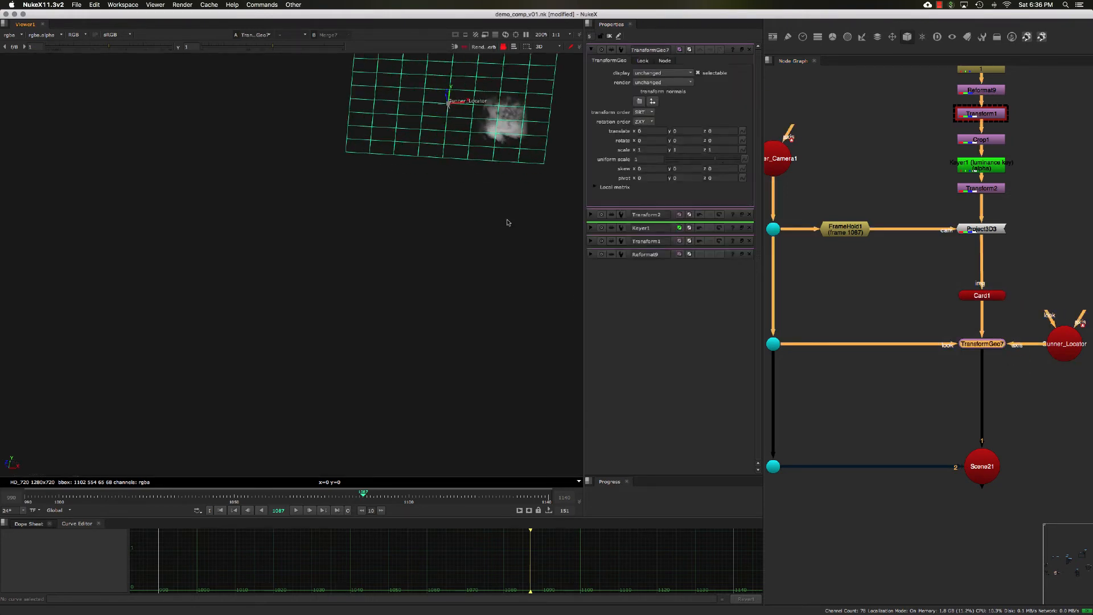
middle_drag(508, 225, 498, 256)
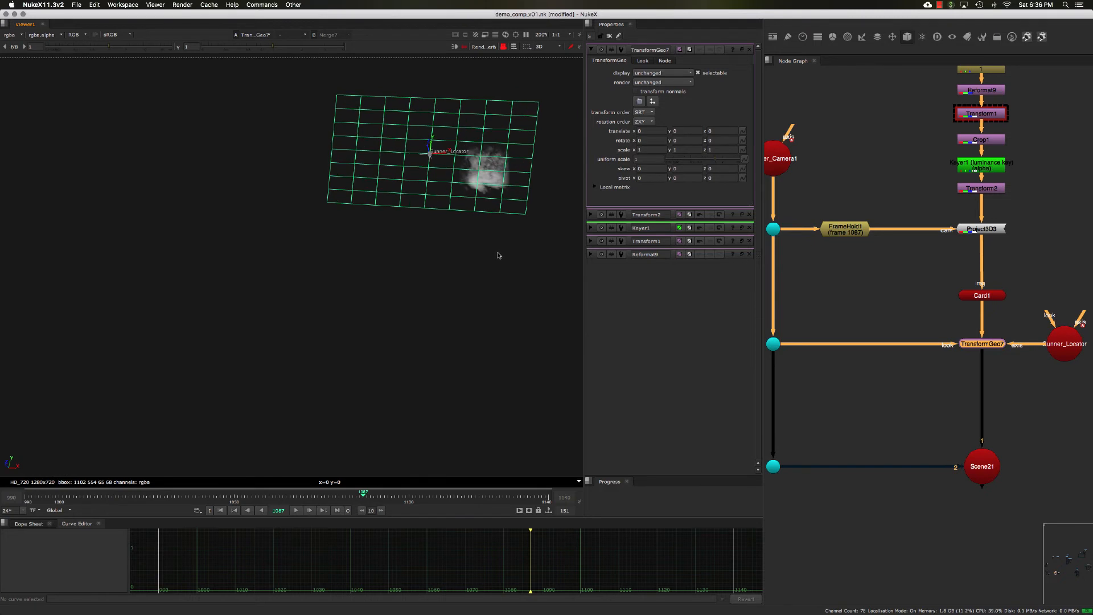
click(368, 498)
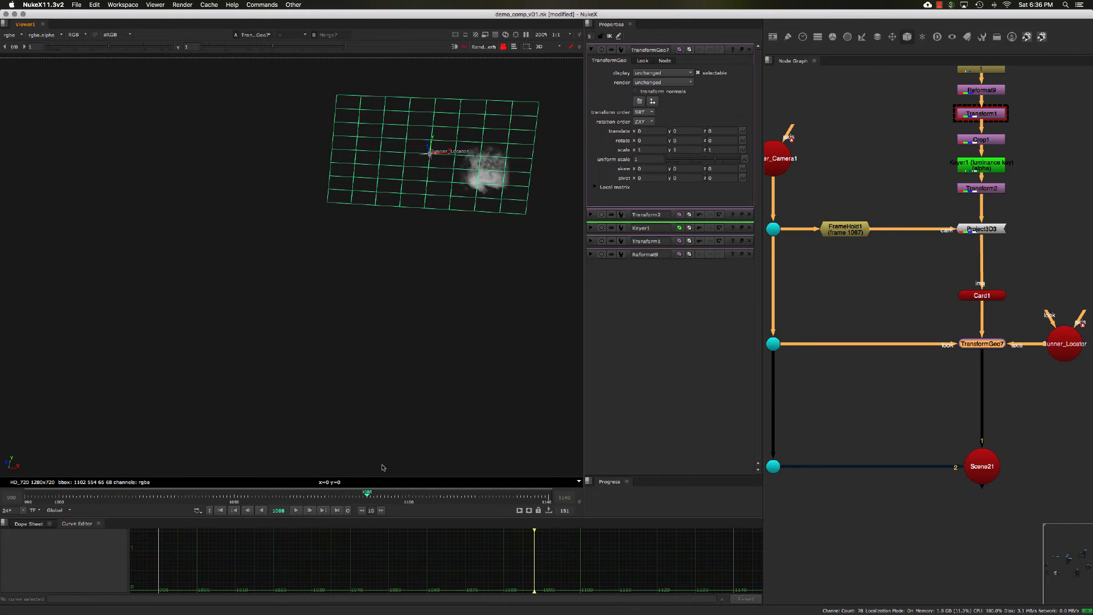
click(374, 498)
click(375, 498)
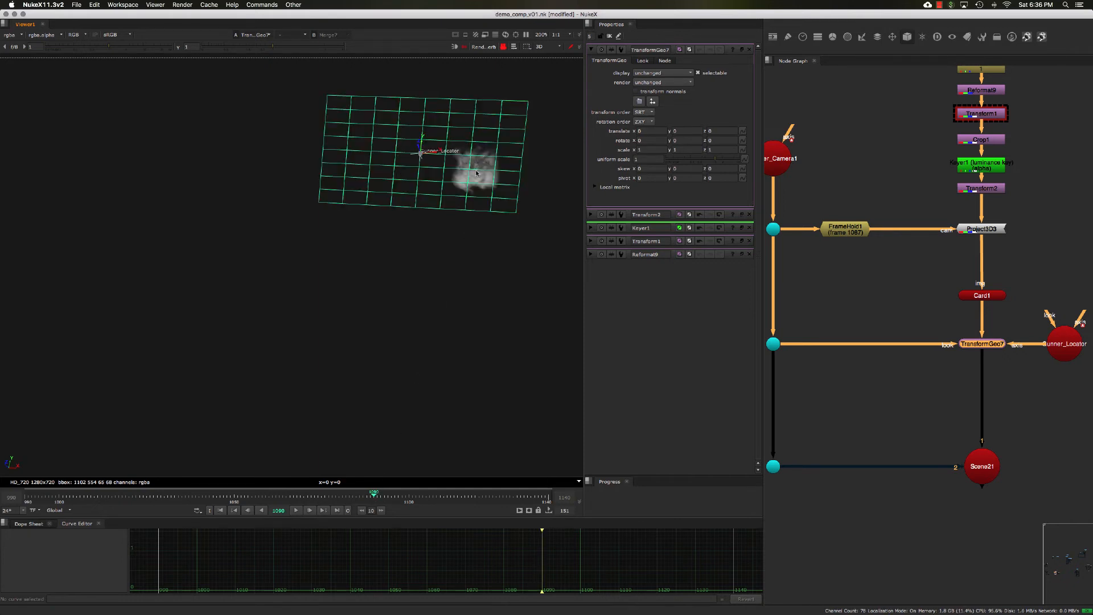
middle_drag(477, 173, 454, 175)
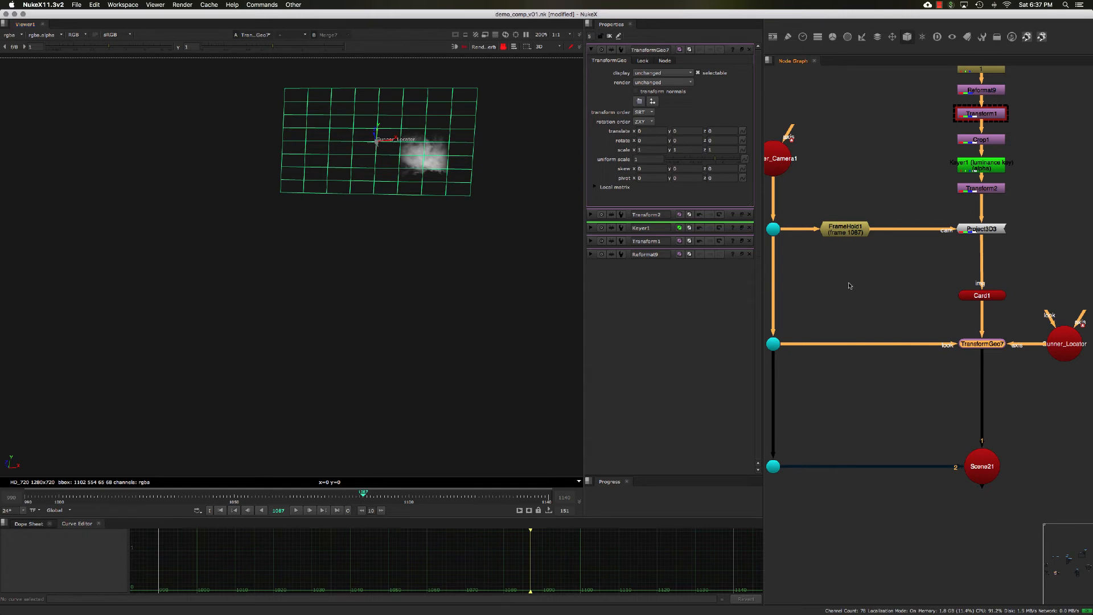
- Duplicate Render_Camera1 and open the copy's properties
middle_drag(835, 265, 863, 292)
drag(836, 231, 870, 182)
key(super+c)
key(super+v)
double_click(869, 182)
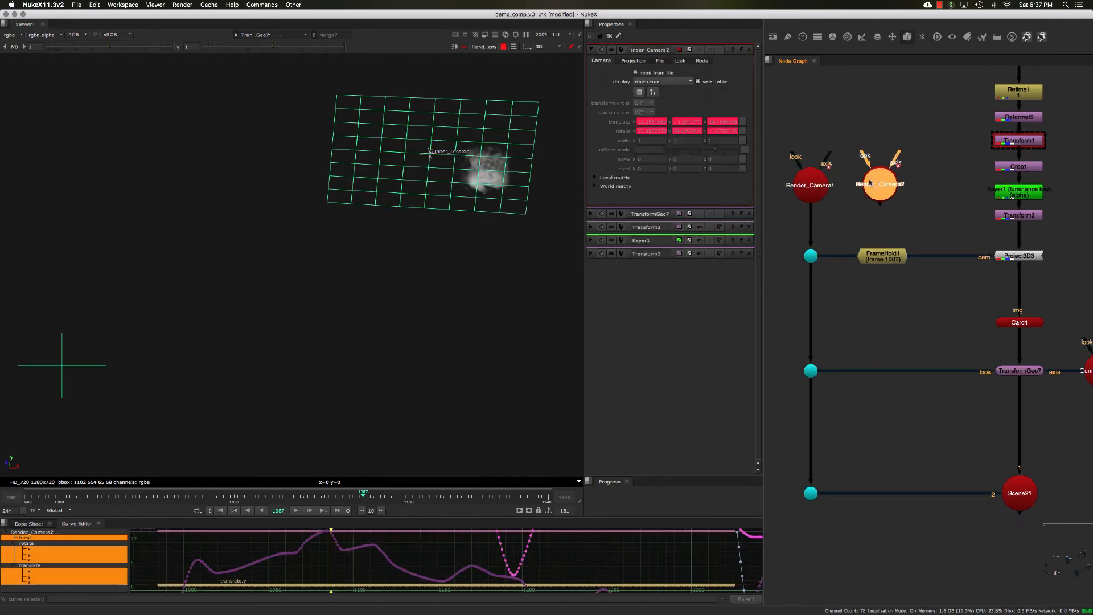
- Float Render_Camera2's properties panel and turn off its read from file option
click(742, 50)
drag(721, 49, 714, 66)
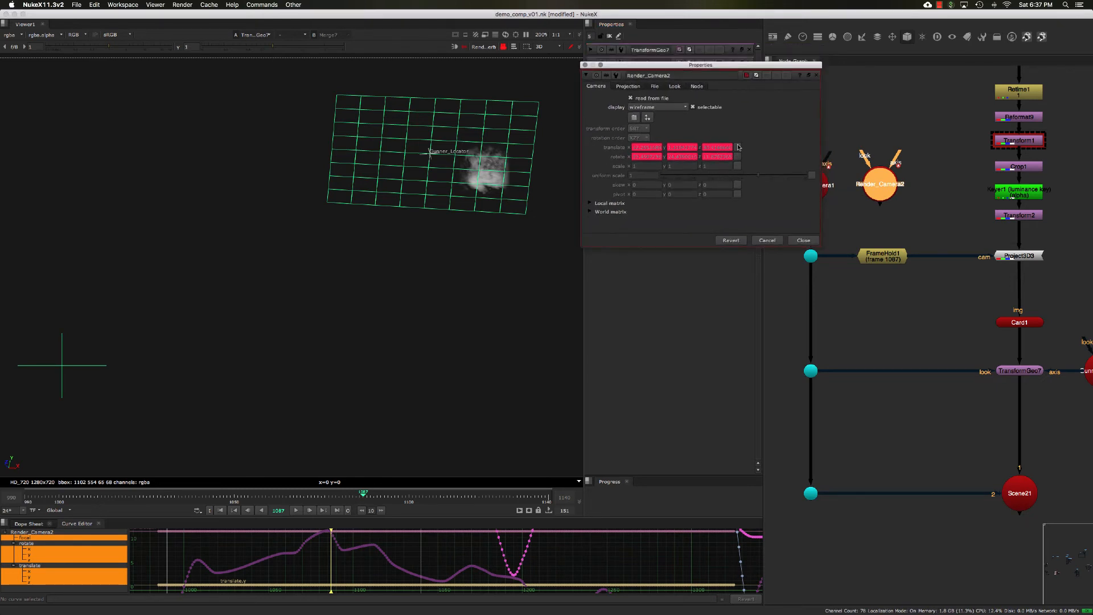
click(628, 86)
click(655, 86)
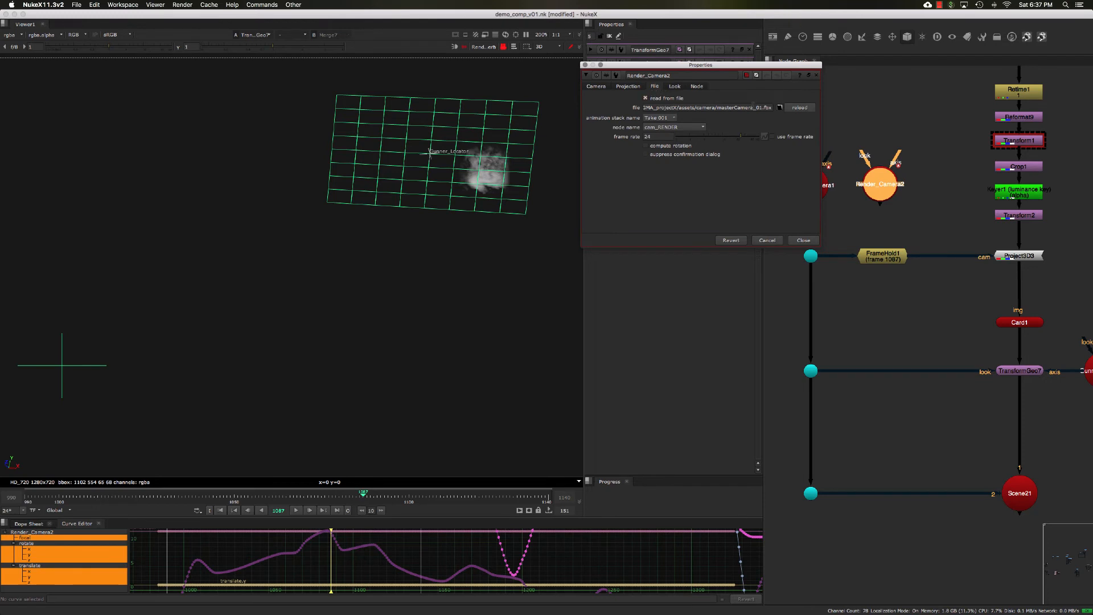
click(628, 86)
click(596, 86)
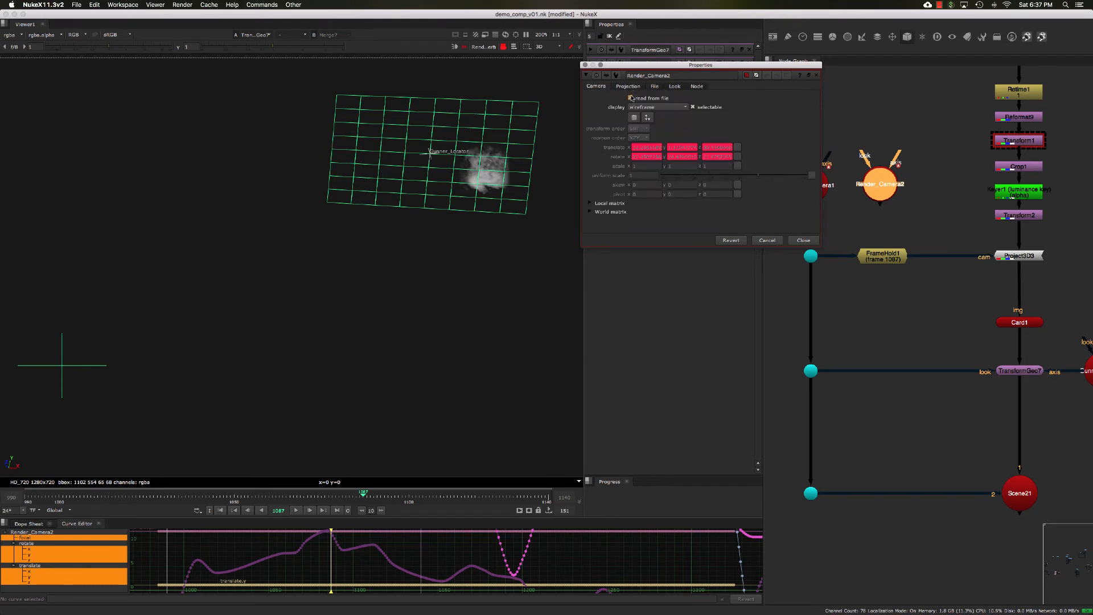
- Remove the animation from Render_Camera2's translate and rotate values
click(738, 149)
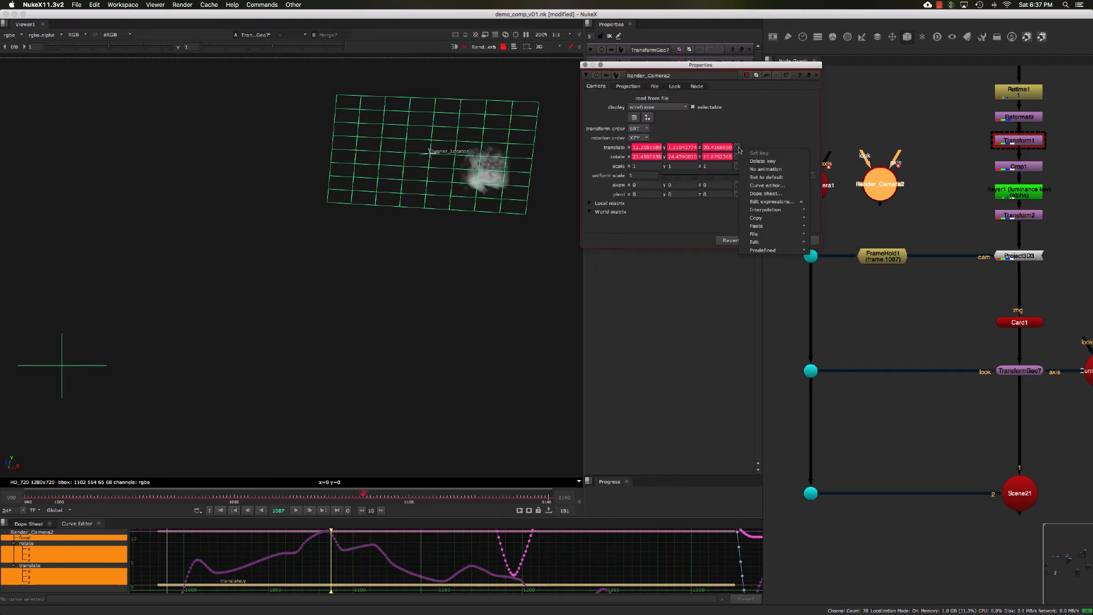
click(760, 169)
click(738, 157)
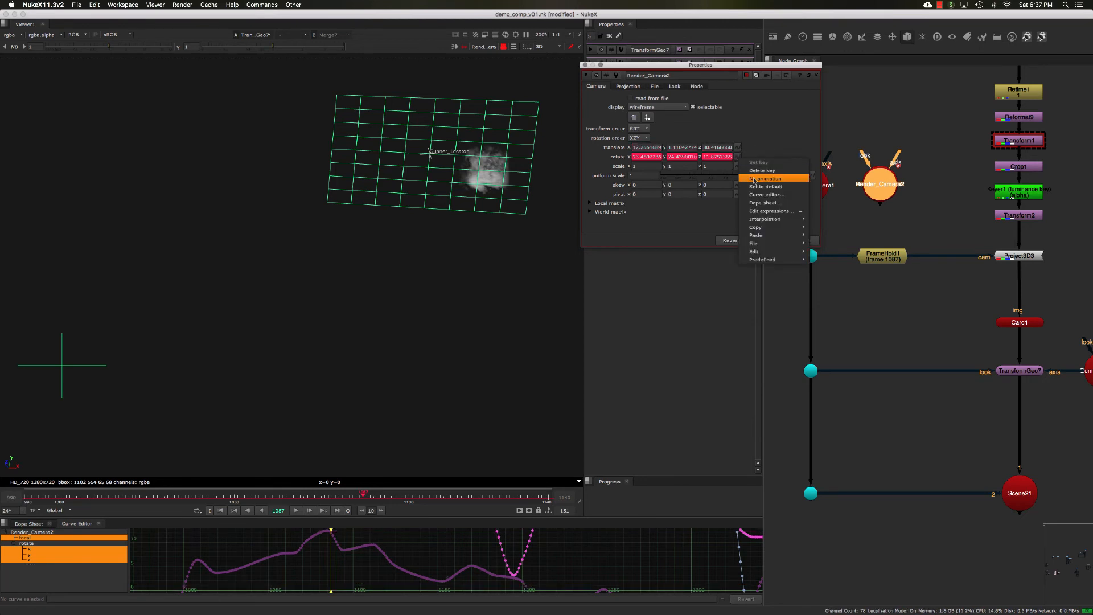
click(753, 180)
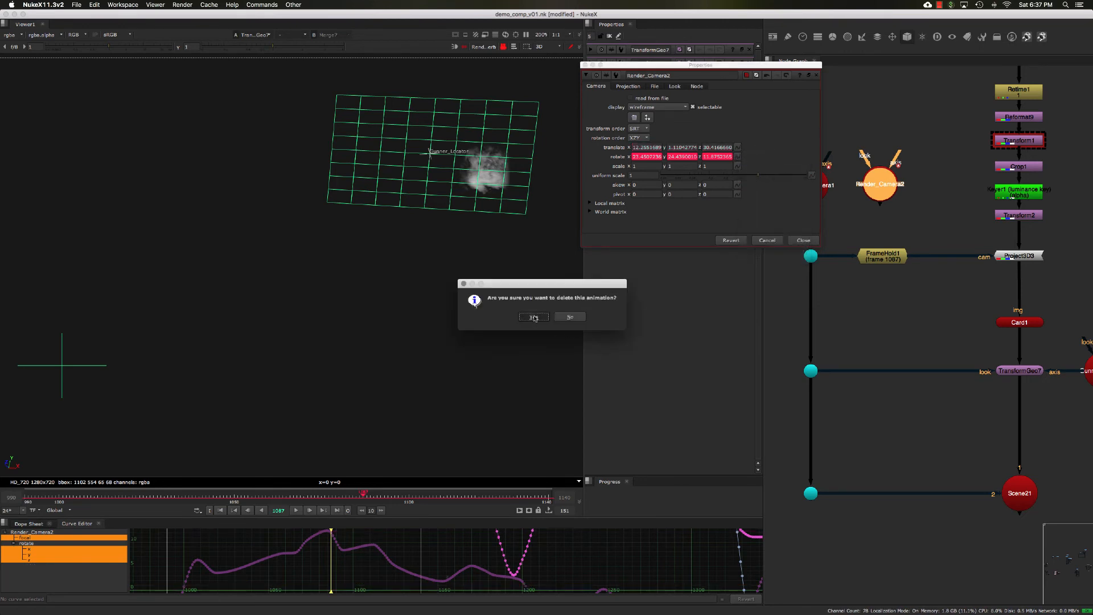
click(537, 316)
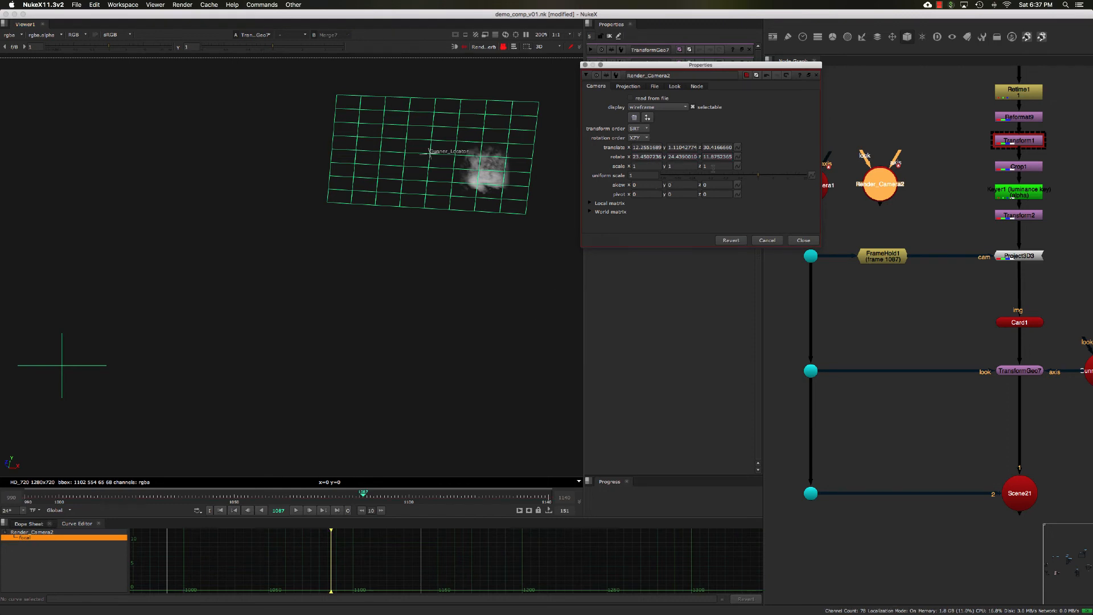
drag(878, 185, 881, 178)
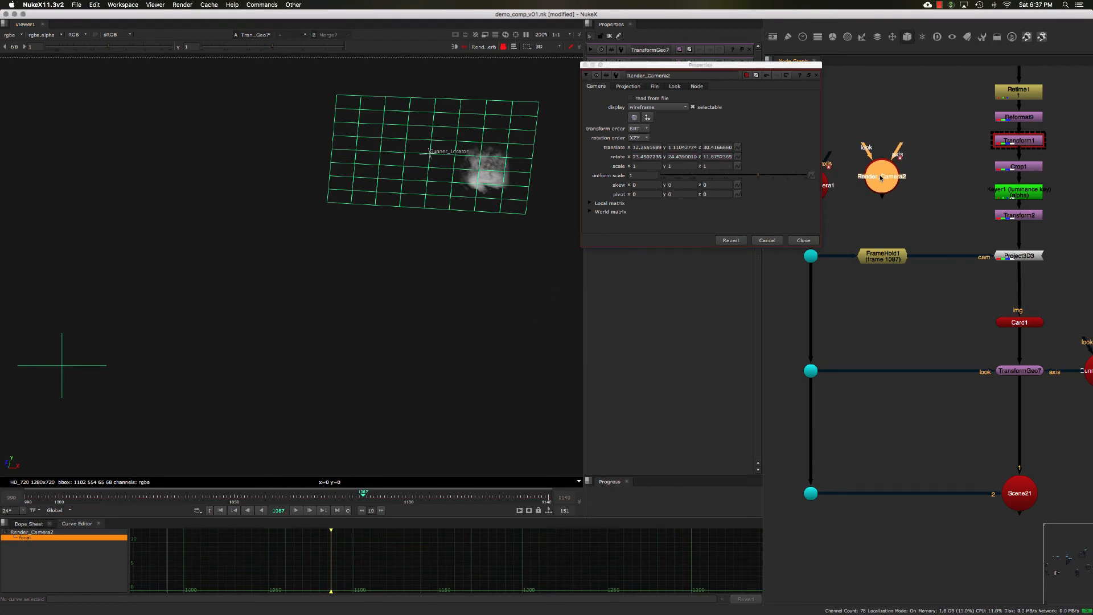
middle_drag(876, 188, 886, 195)
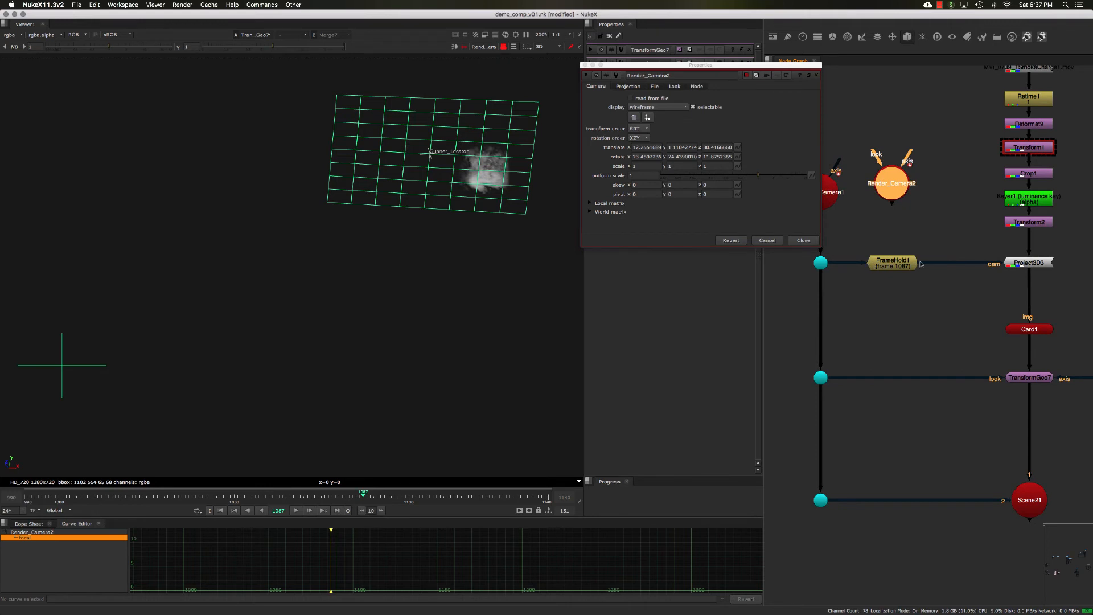
drag(921, 264, 893, 187)
click(901, 266)
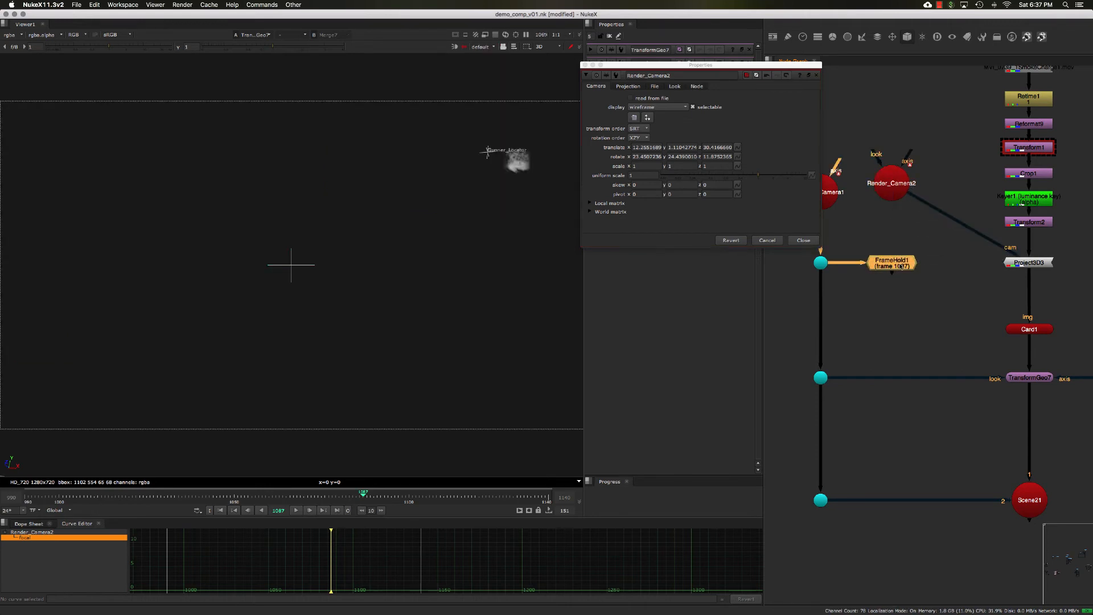
- Rename Render_Camera2 to Projection_Cam
click(899, 192)
drag(902, 192, 908, 192)
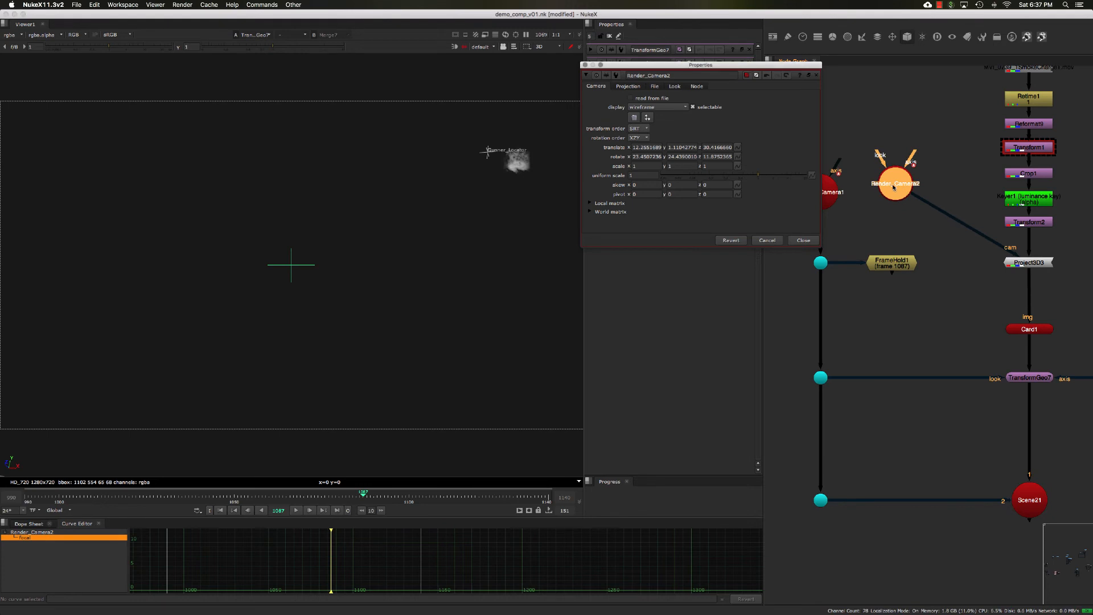
key(shift+n)
text(P)
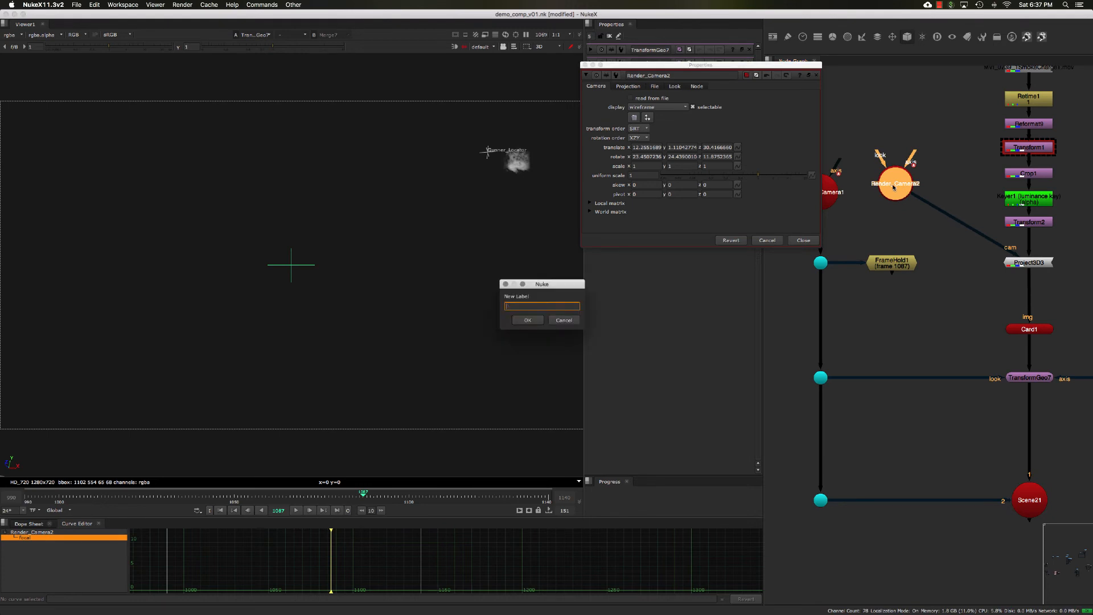
click(557, 321)
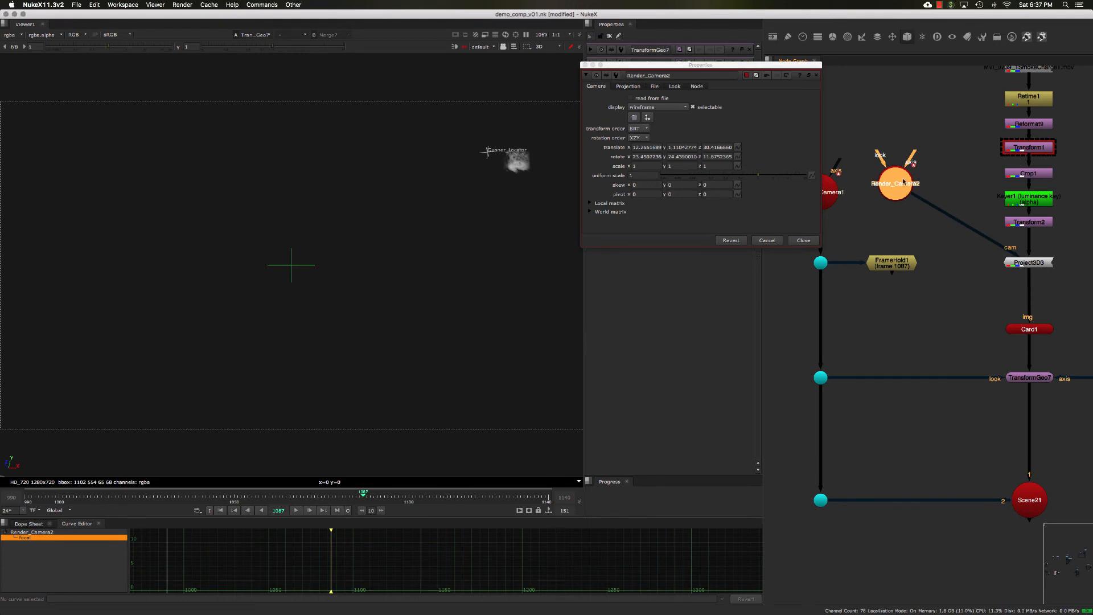
text(nPr)
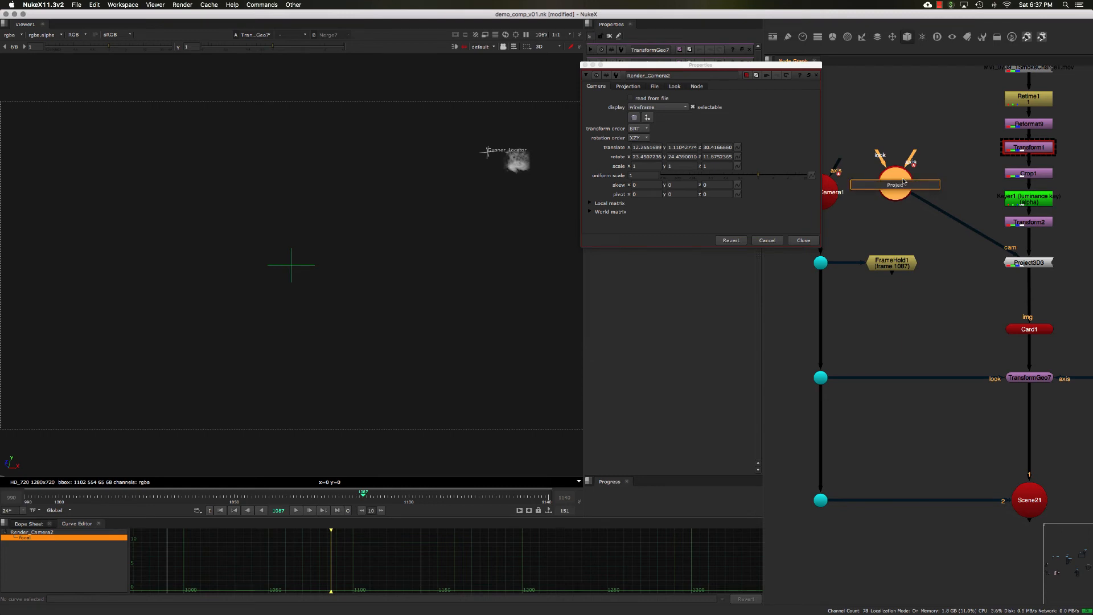
text(ojection_Cam)
key(Return)
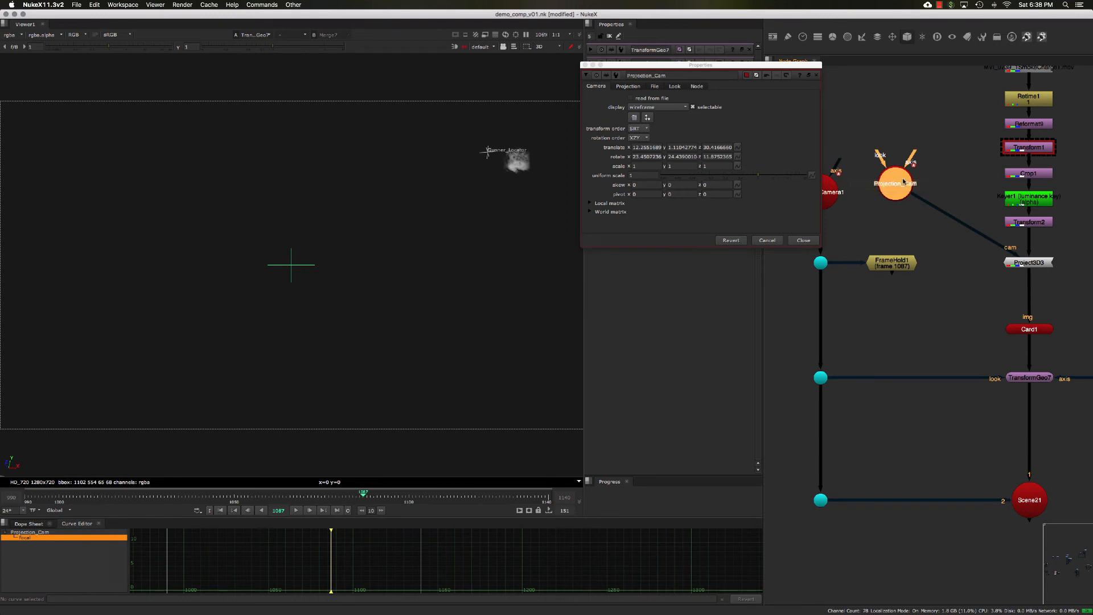
- Try to connect Projection_Cam into FrameHold1, then delete the Projection_Cam node
click(920, 224)
click(900, 184)
middle_drag(893, 288, 893, 286)
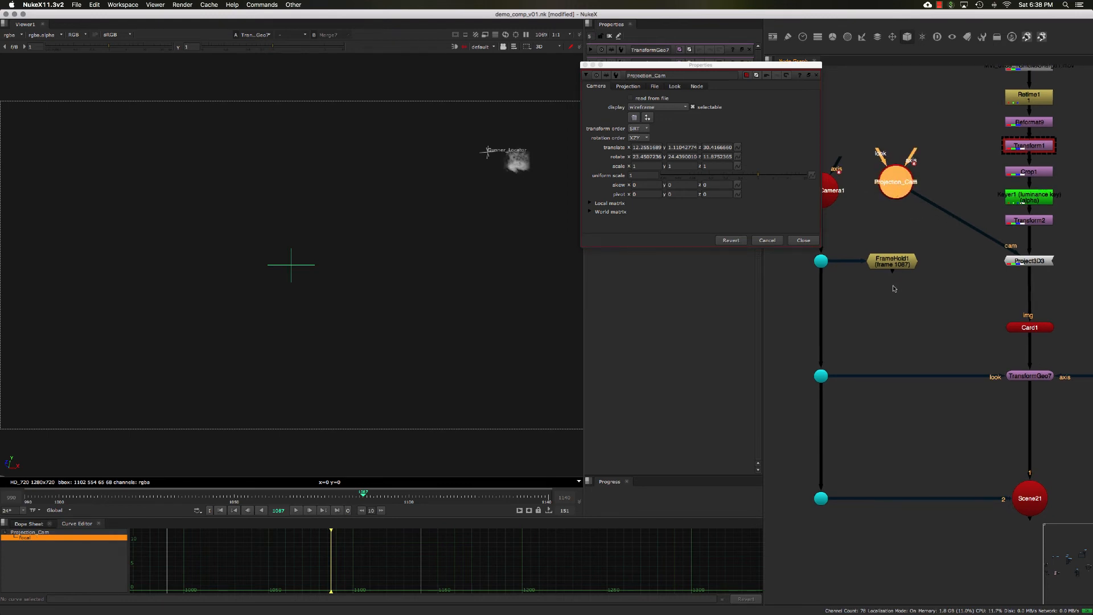
drag(891, 268, 895, 267)
click(896, 195)
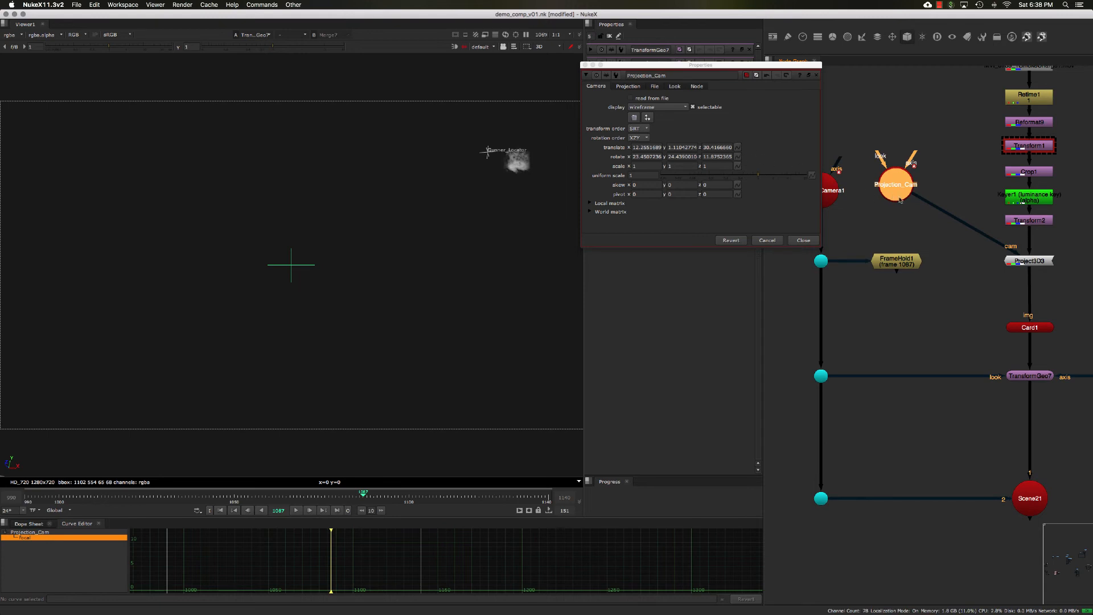
click(1014, 264)
click(908, 259)
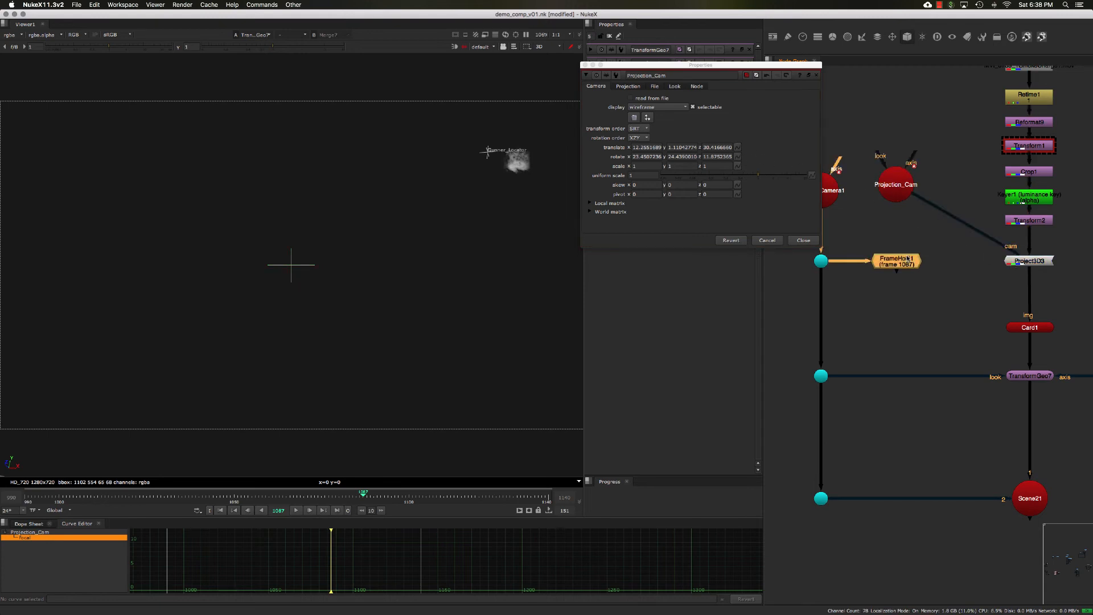
drag(915, 200, 898, 276)
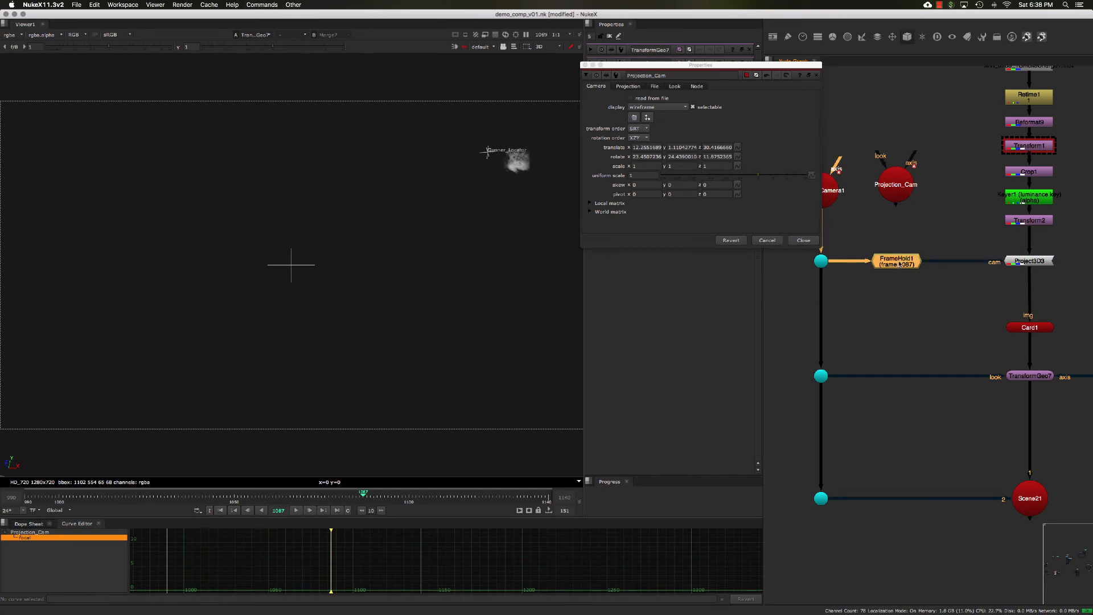
click(897, 187)
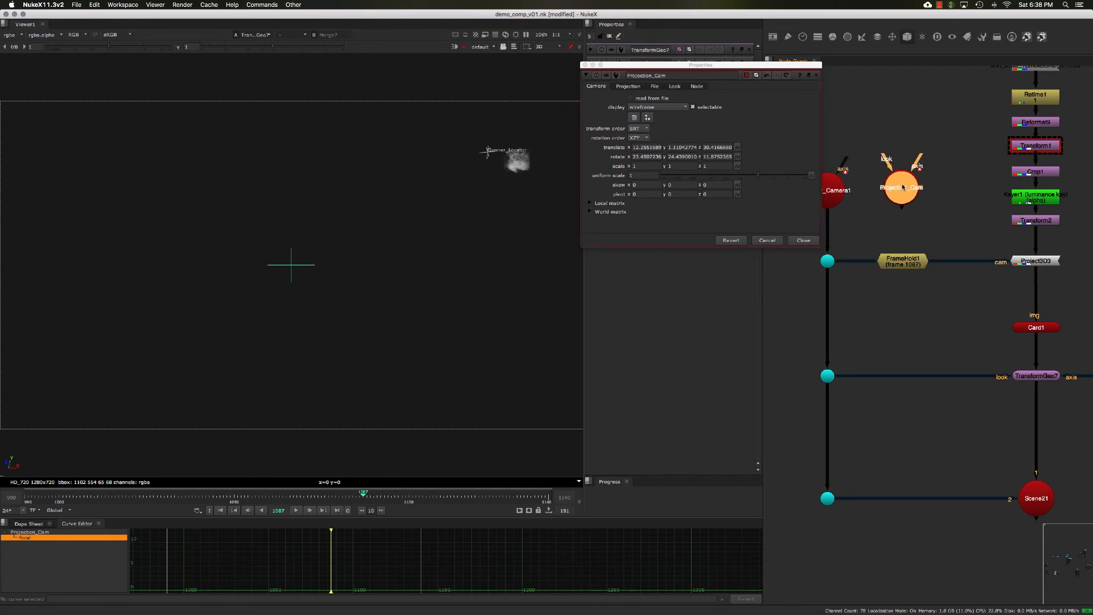
click(806, 242)
key(Delete)
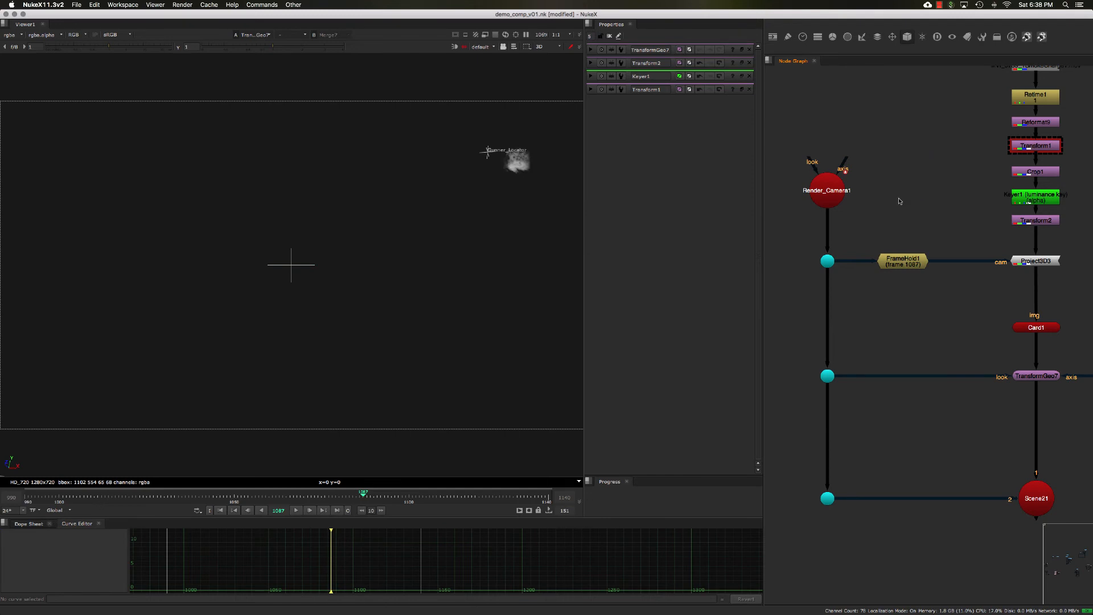
- Open TransformGeo7's properties and survey the whole node graph
middle_drag(914, 212, 891, 203)
click(896, 252)
middle_drag(948, 279, 946, 253)
click(989, 219)
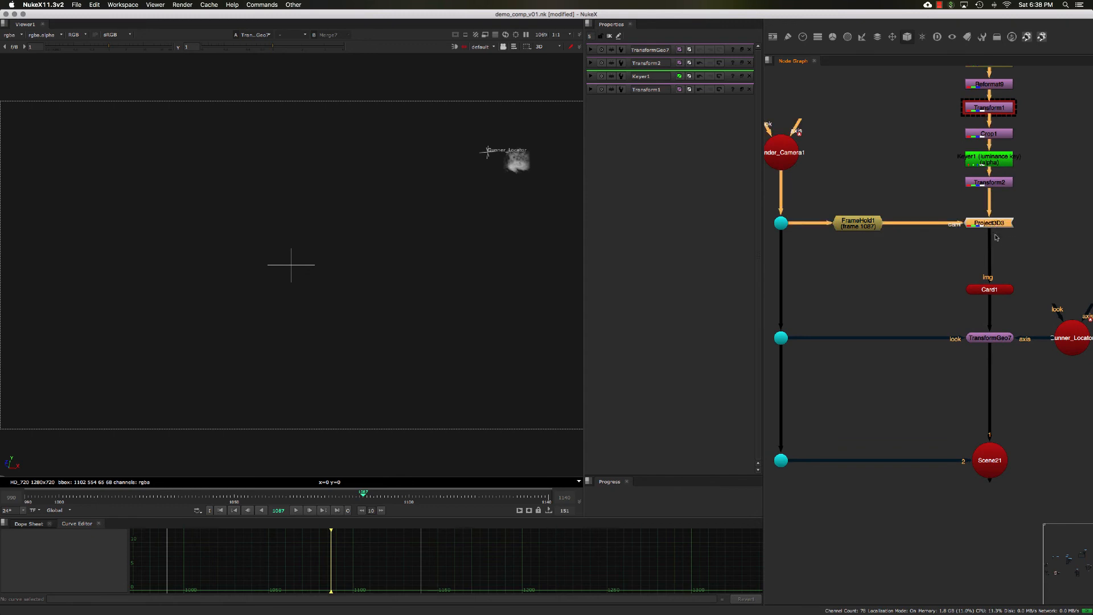
double_click(987, 334)
scroll(968, 336, down, 3)
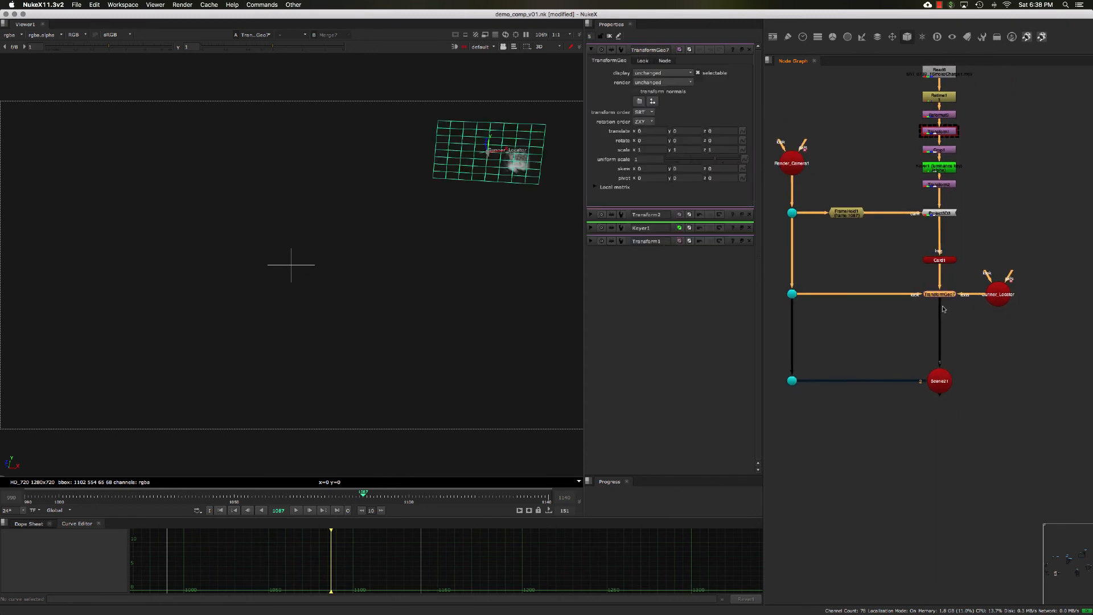
scroll(916, 300, down, 3)
middle_drag(916, 300, 915, 286)
click(926, 334)
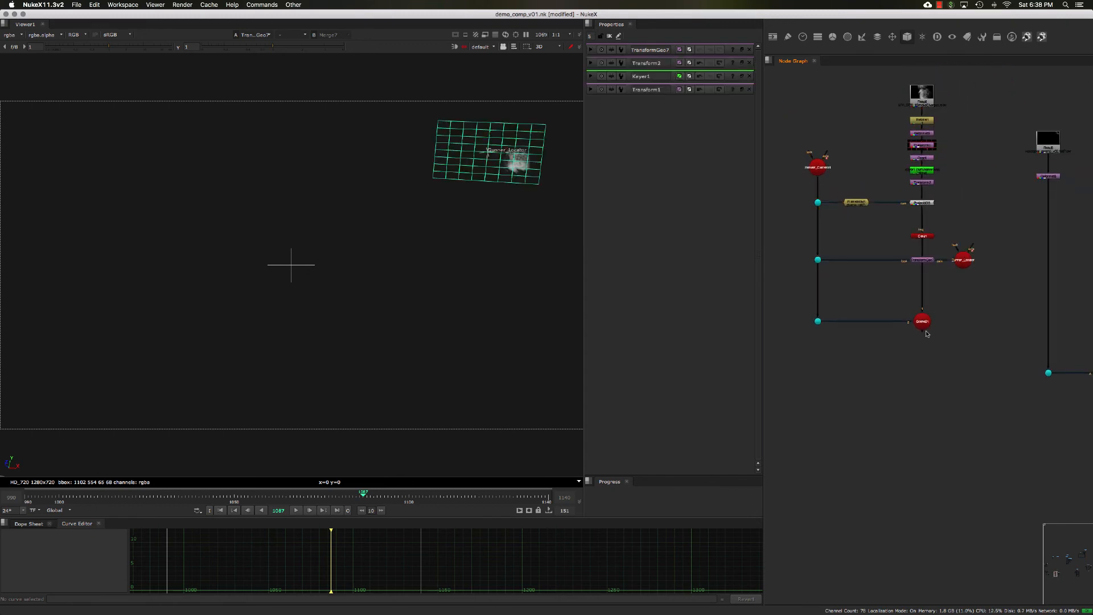
- Add a ScanlineRender node below Scene21 and connect its camera input to the render camera's dot
scroll(924, 333, up, 3)
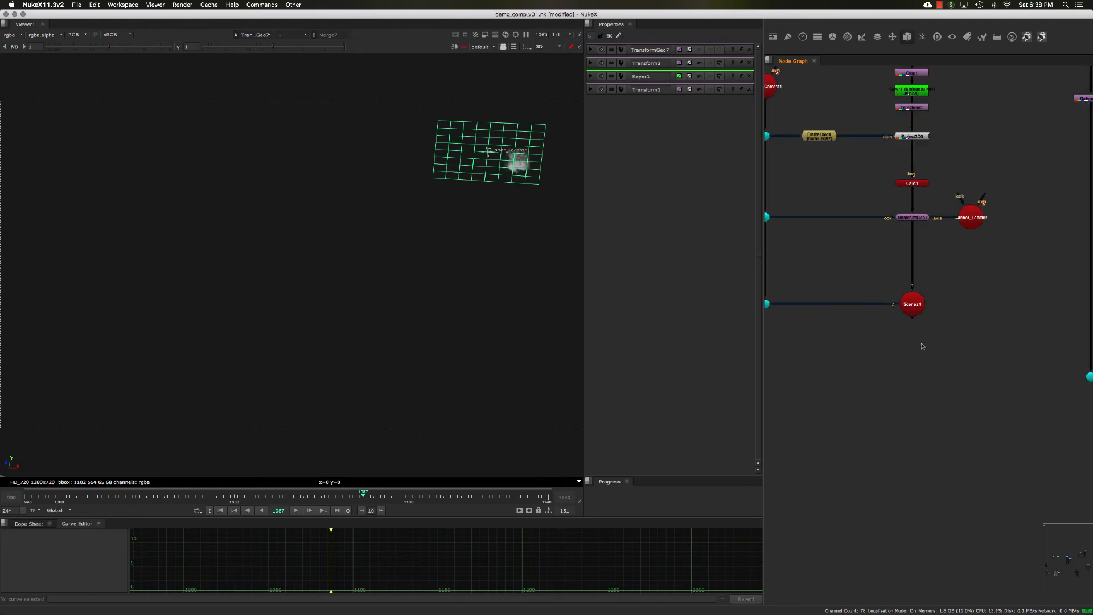
middle_drag(906, 339, 917, 340)
key(Tab)
text(scanli)
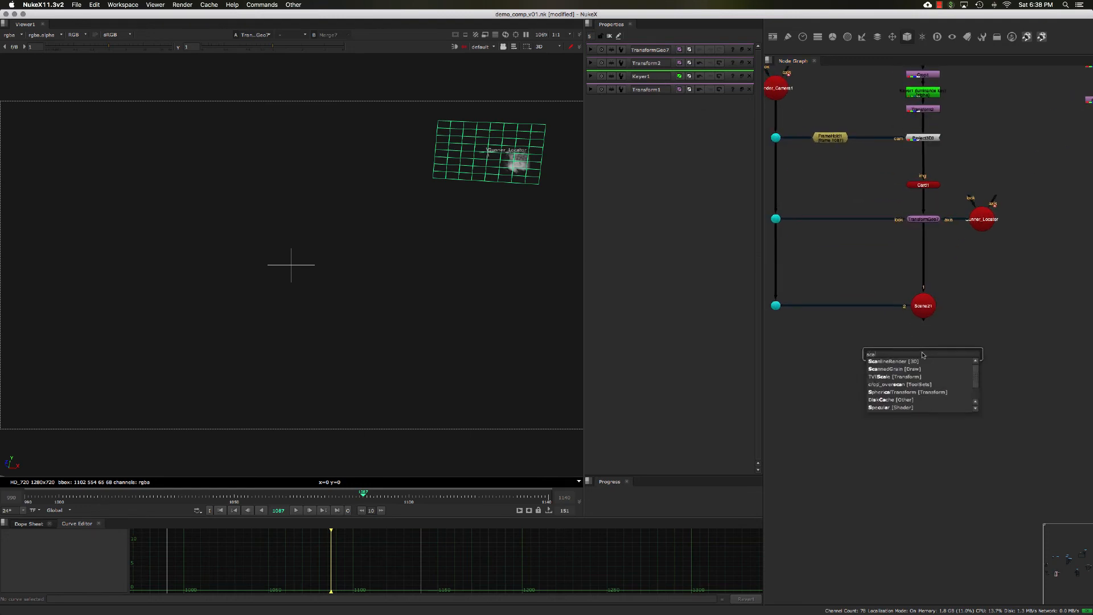
click(891, 361)
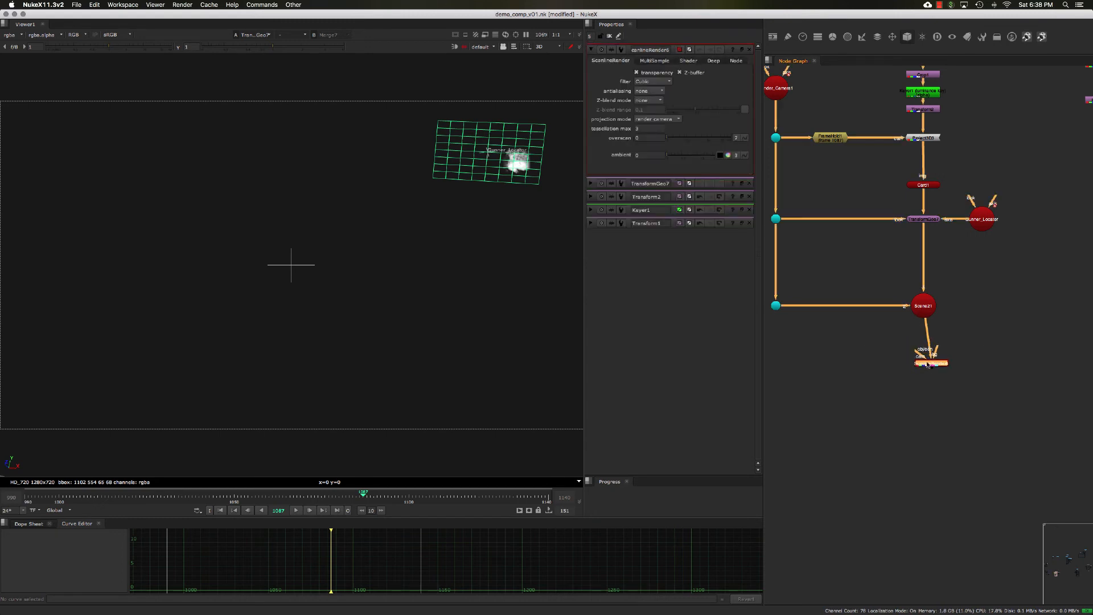
drag(914, 356, 778, 308)
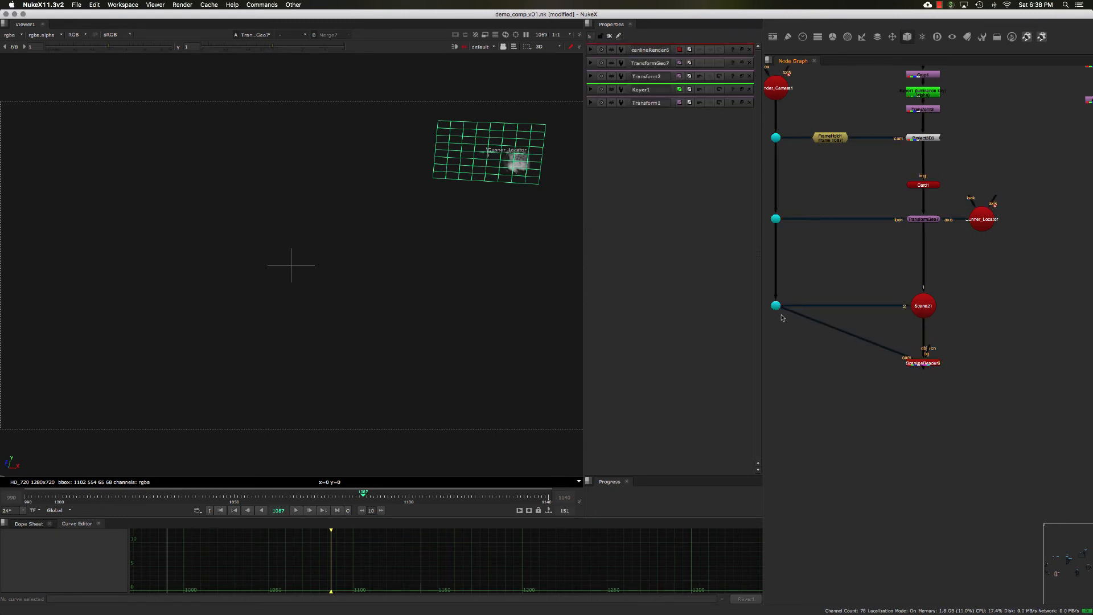
click(777, 307)
click(927, 367)
click(941, 373)
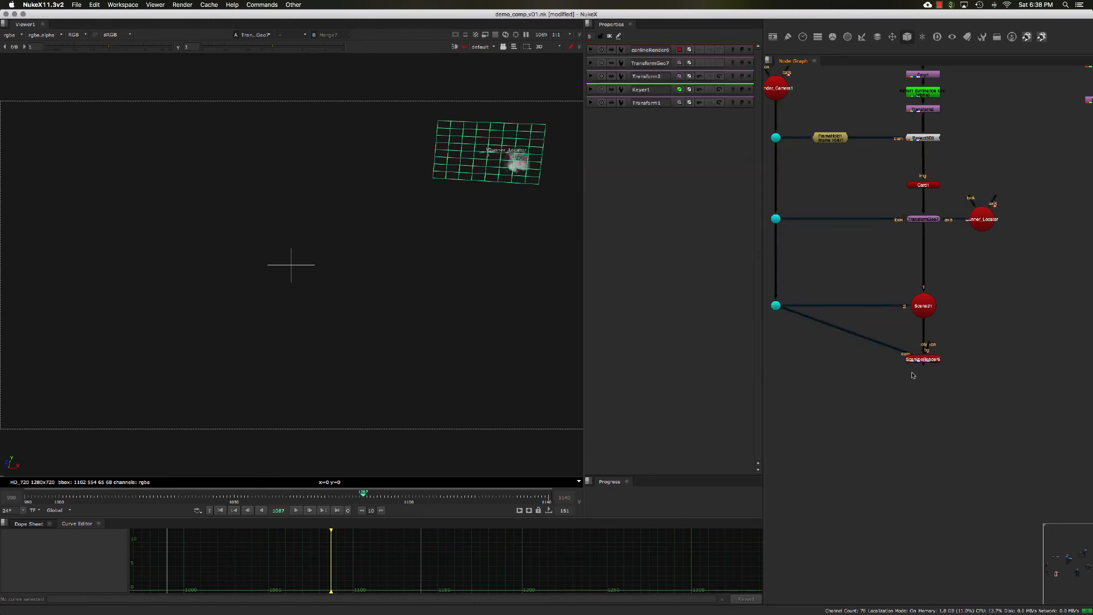
- View the ScanlineRender output in the viewer, fitted to the frame
scroll(912, 374, up, 3)
drag(974, 372, 870, 332)
key(1)
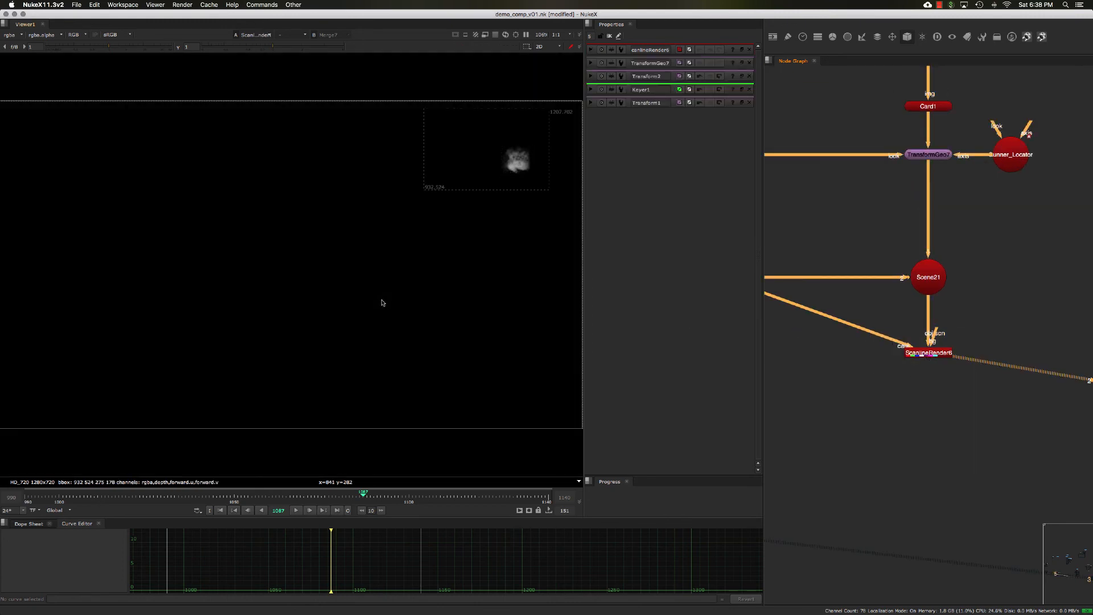
key(f)
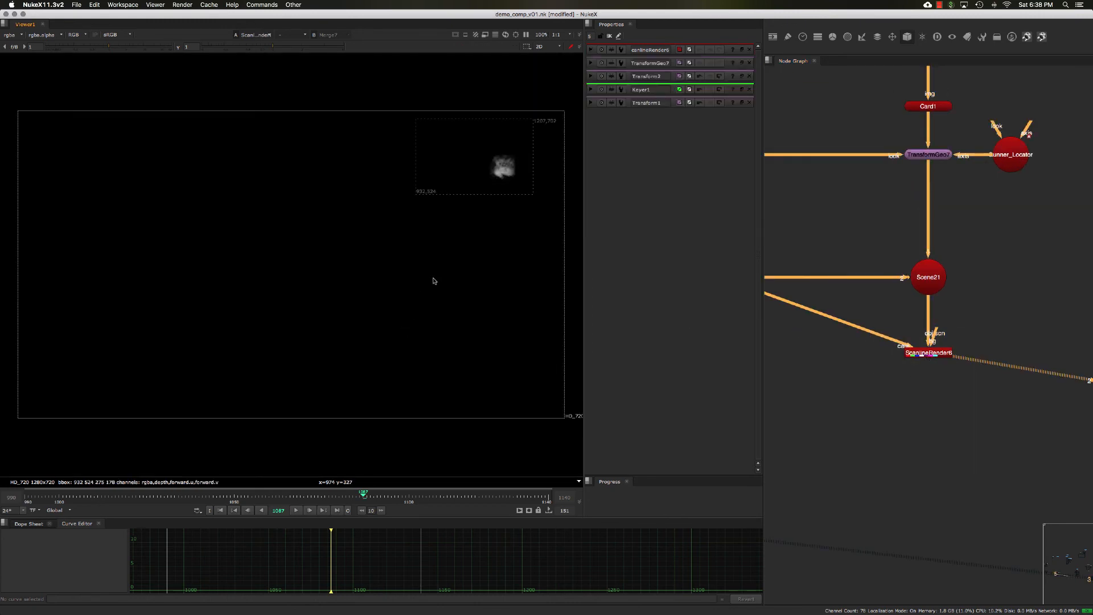
scroll(931, 283, down, 2)
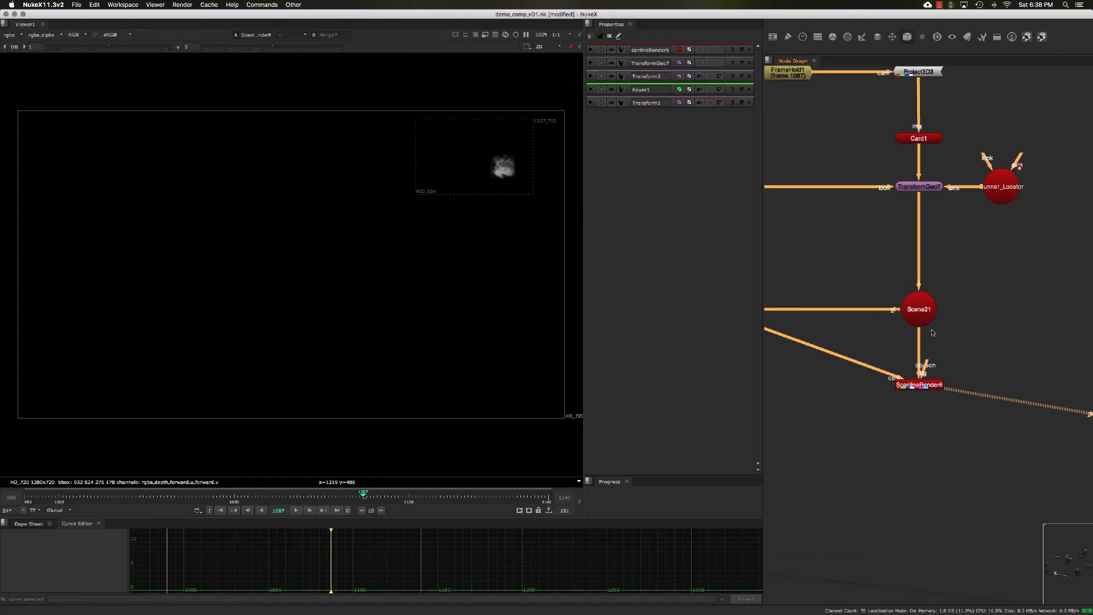
scroll(931, 329, down, 4)
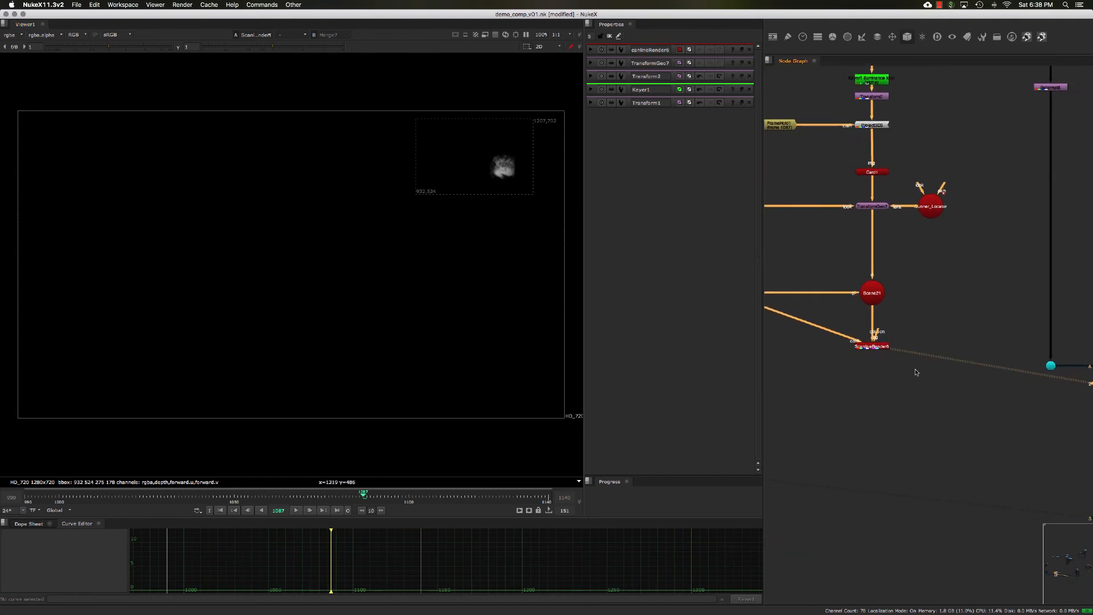
- Add a Merge node with its A input connected to the ScanlineRender output
double_click(864, 363)
scroll(931, 342, down, 3)
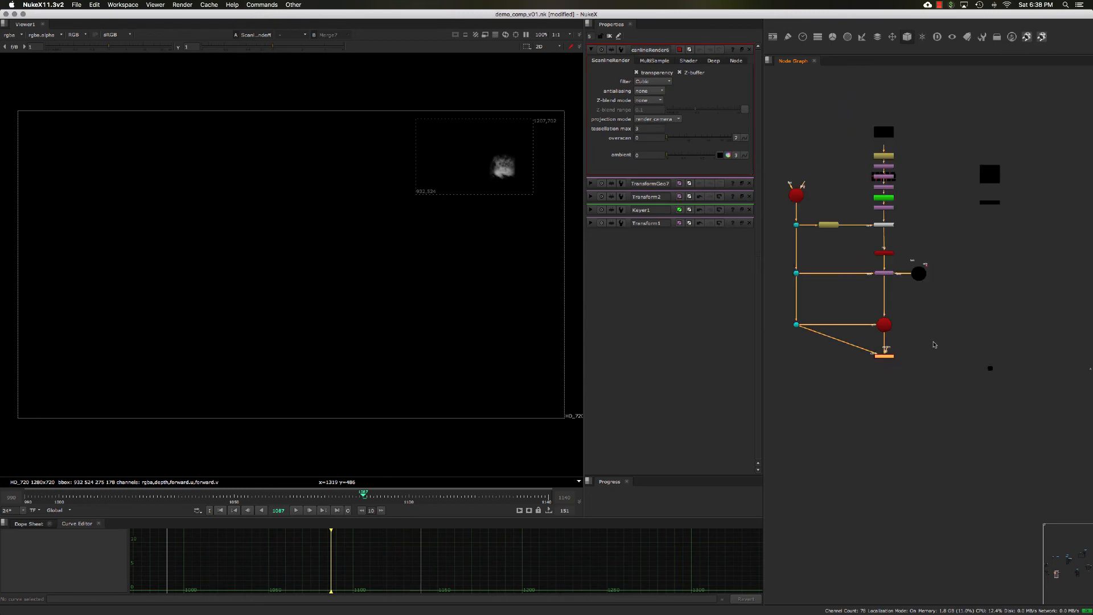
middle_drag(937, 336, 946, 340)
drag(792, 101, 911, 276)
middle_drag(945, 265, 883, 300)
scroll(884, 286, up, 4)
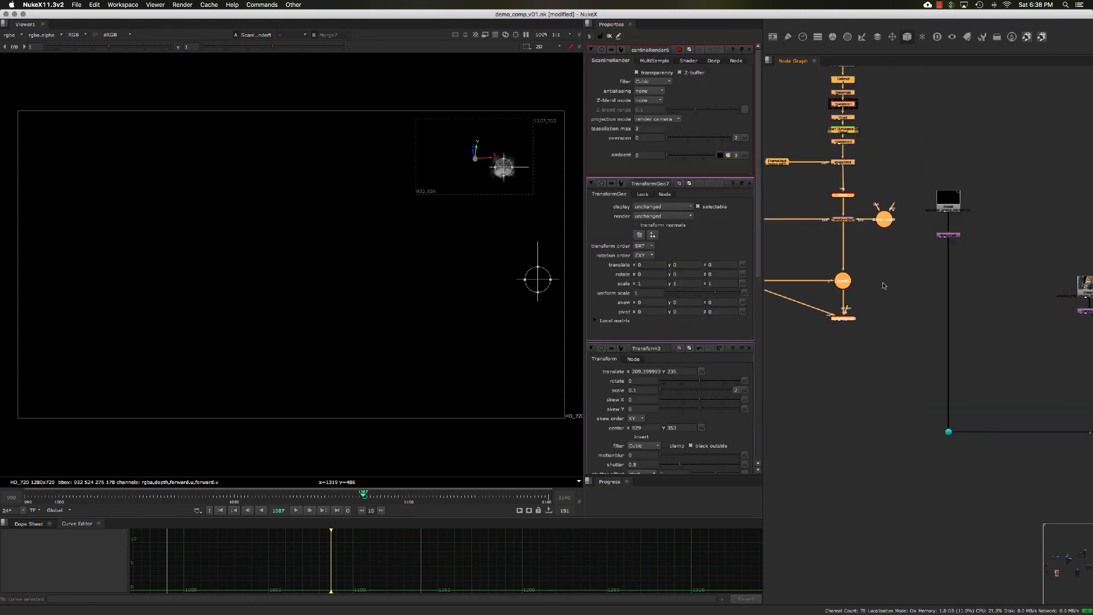
click(885, 336)
scroll(887, 344, up, 4)
key(m)
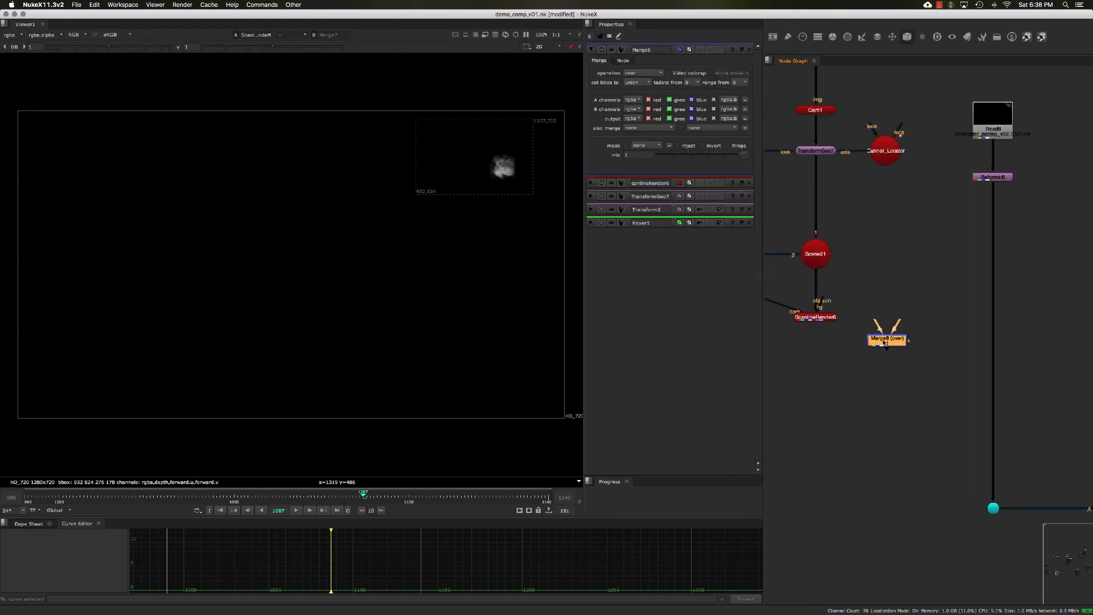
drag(879, 325, 813, 316)
click(867, 361)
drag(880, 344, 880, 357)
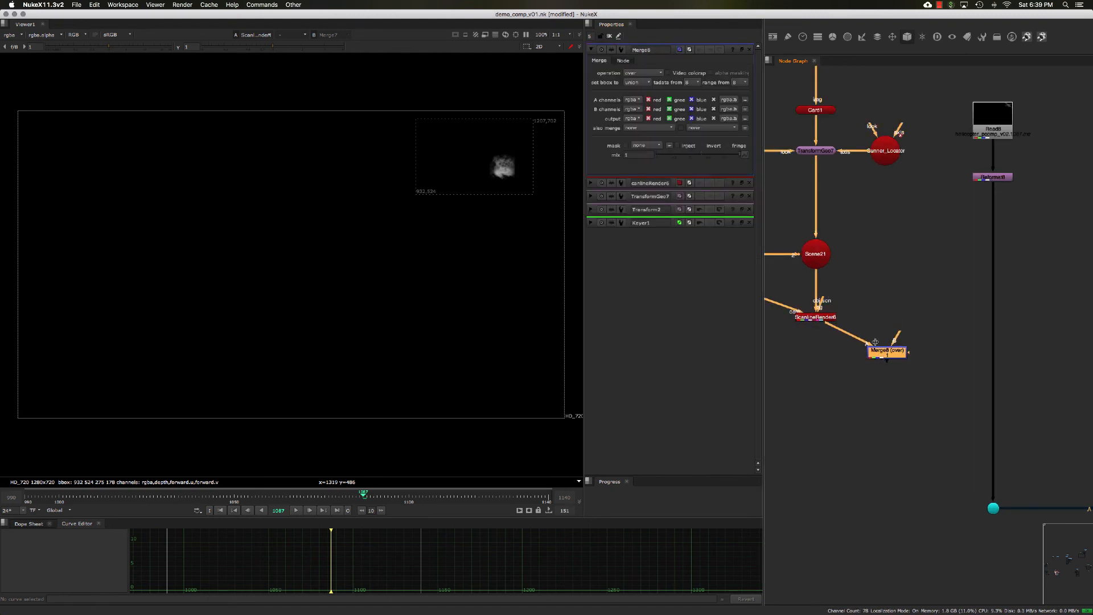
- Set the Merge operation to under and insert the node into the helicopter plate's pipe below Reformat8
click(642, 73)
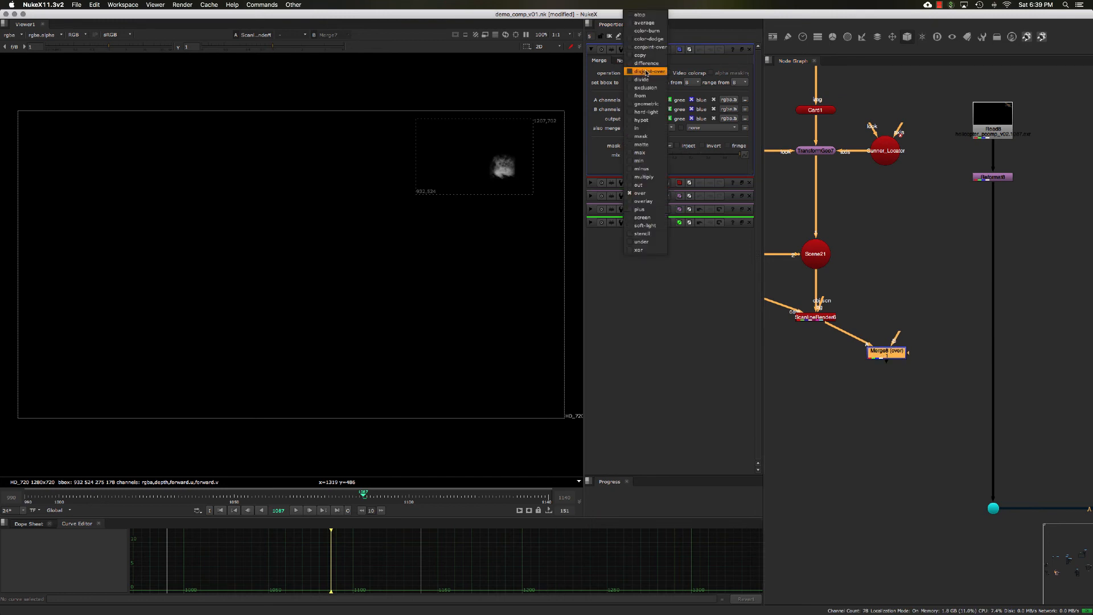
click(644, 242)
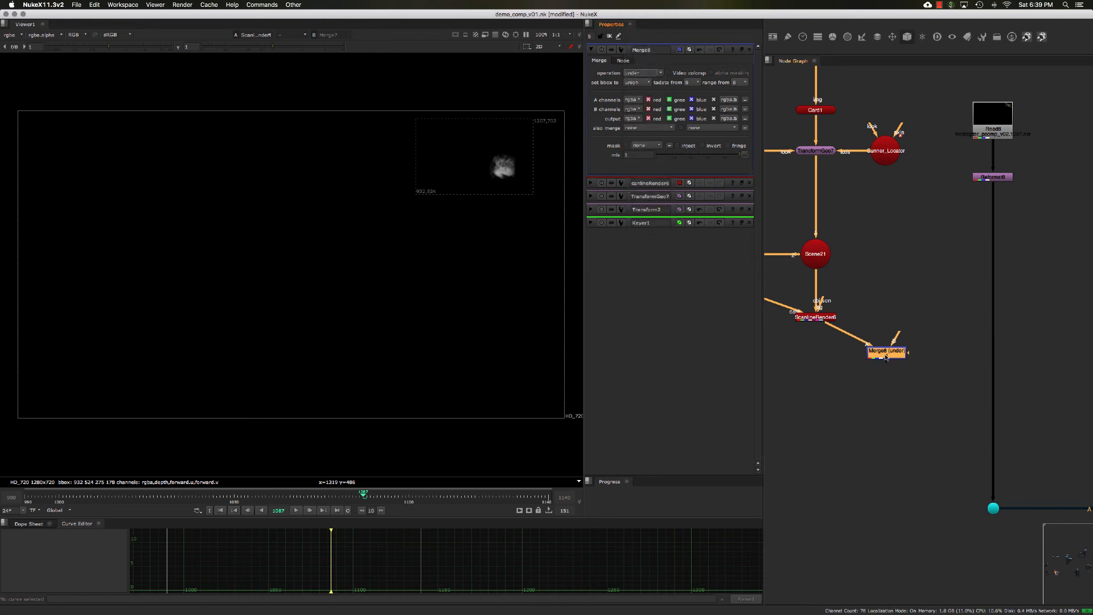
drag(886, 357, 996, 370)
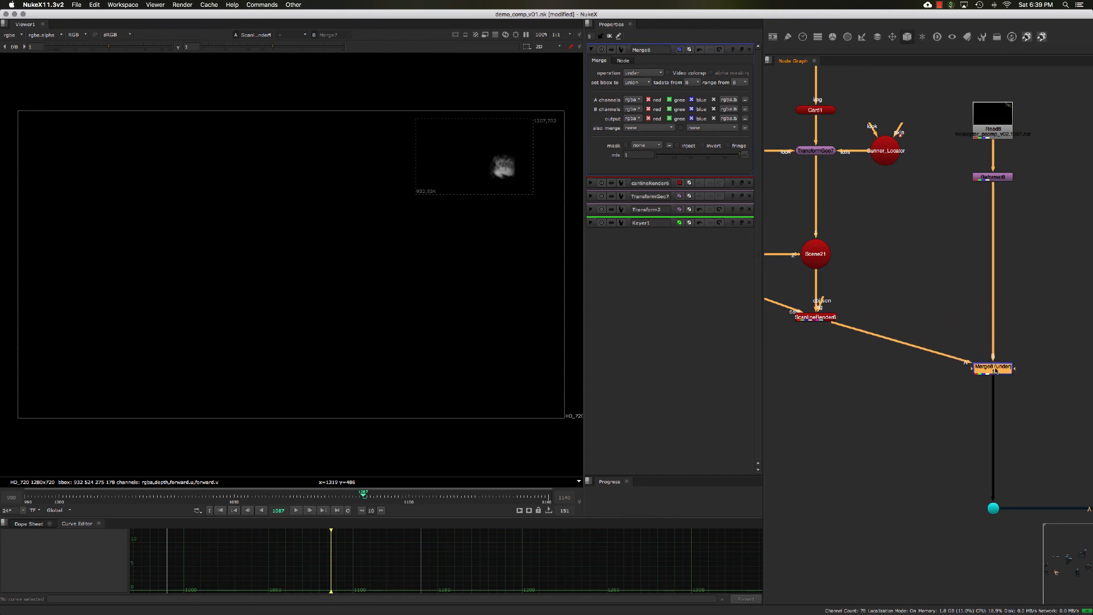
- View the merged comp and add a dot on the pipe from the ScanlineRender to the Merge
drag(1054, 262, 941, 162)
key(1)
middle_drag(960, 279, 917, 267)
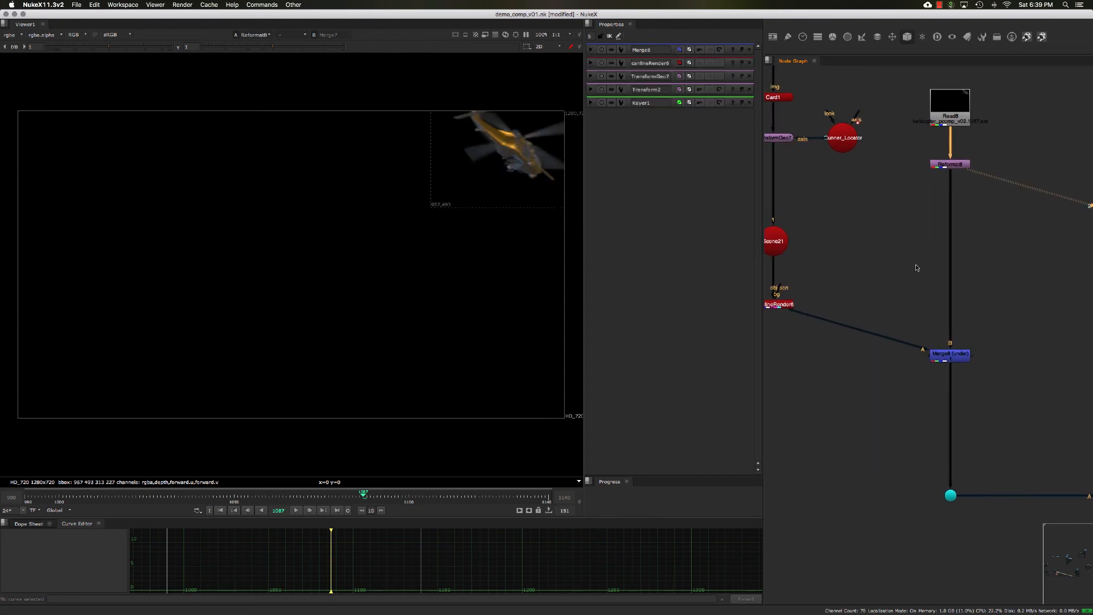
drag(883, 293, 1002, 407)
key(1)
click(910, 379)
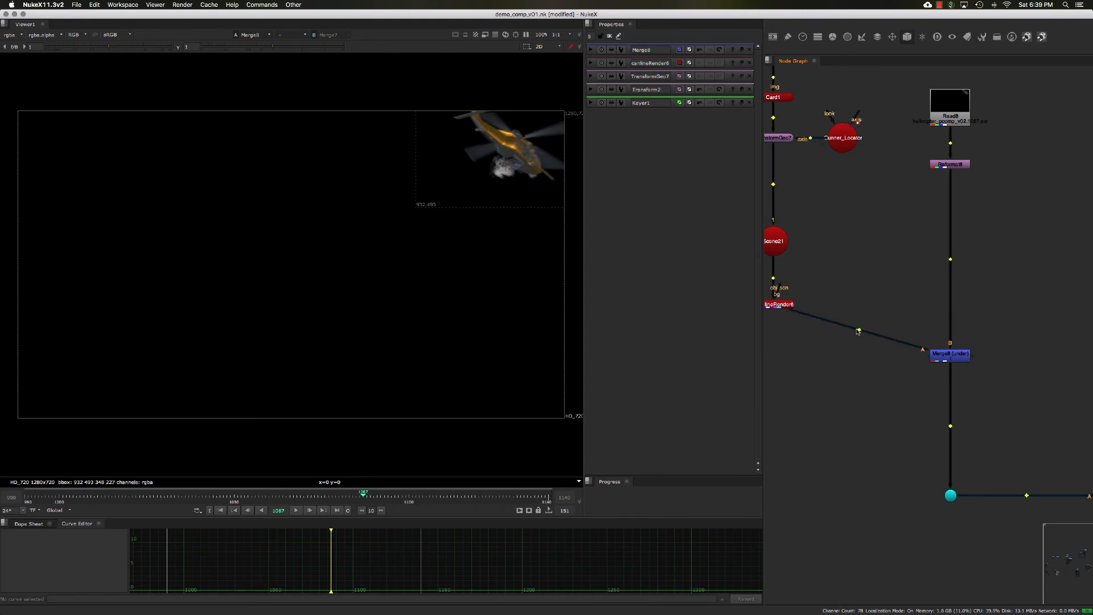
ctrl+drag(858, 332, 774, 356)
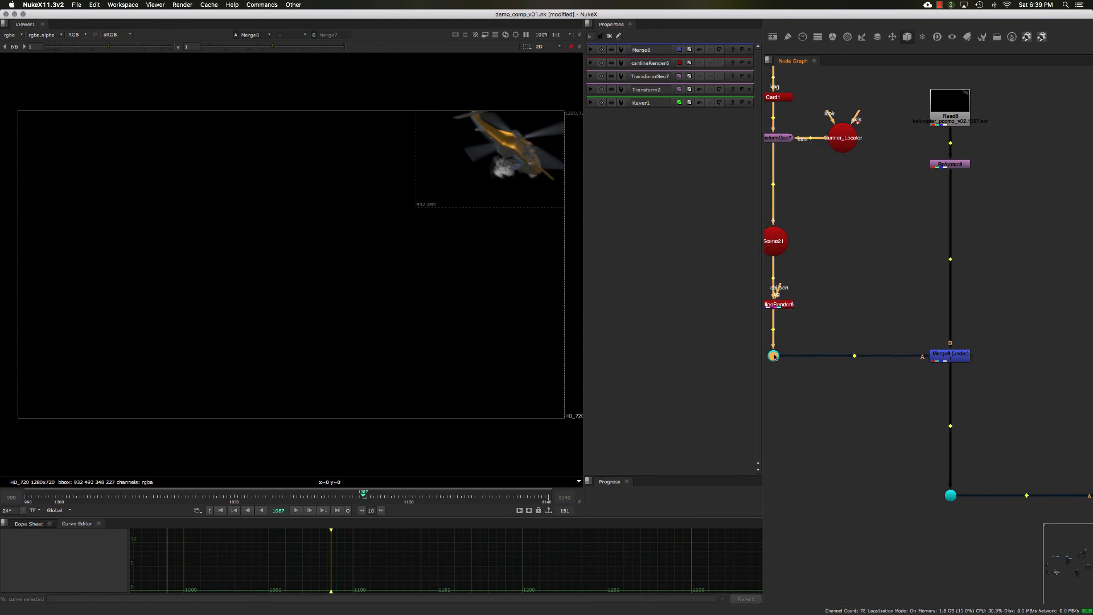
- Save the script and play back the merged comp over frames 1084 to 1096
scroll(820, 401, down, 5)
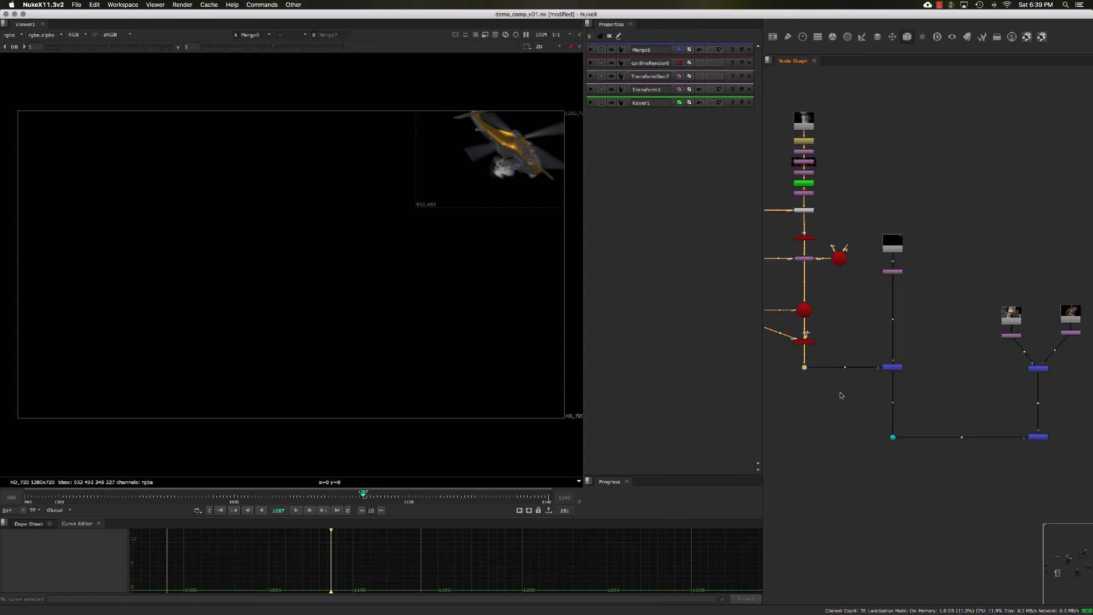
key(super+s)
click(381, 499)
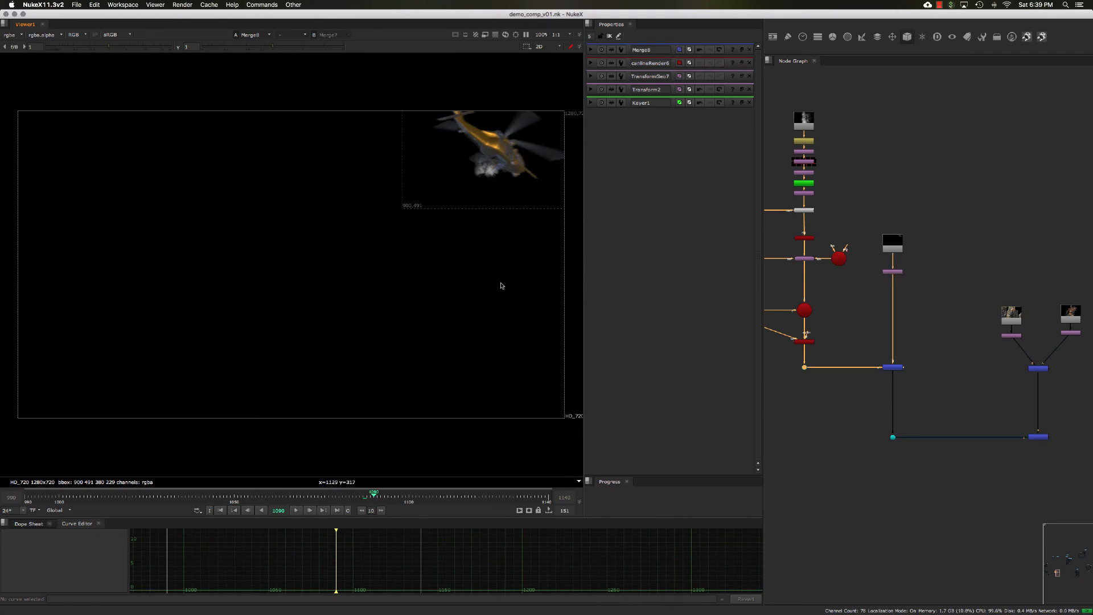
click(392, 497)
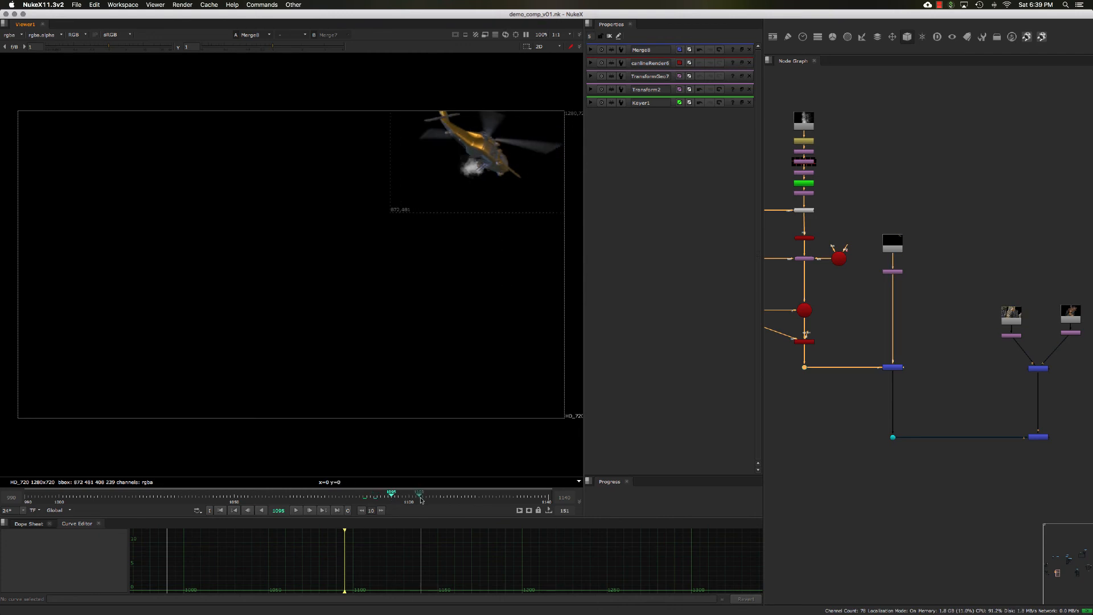
click(418, 497)
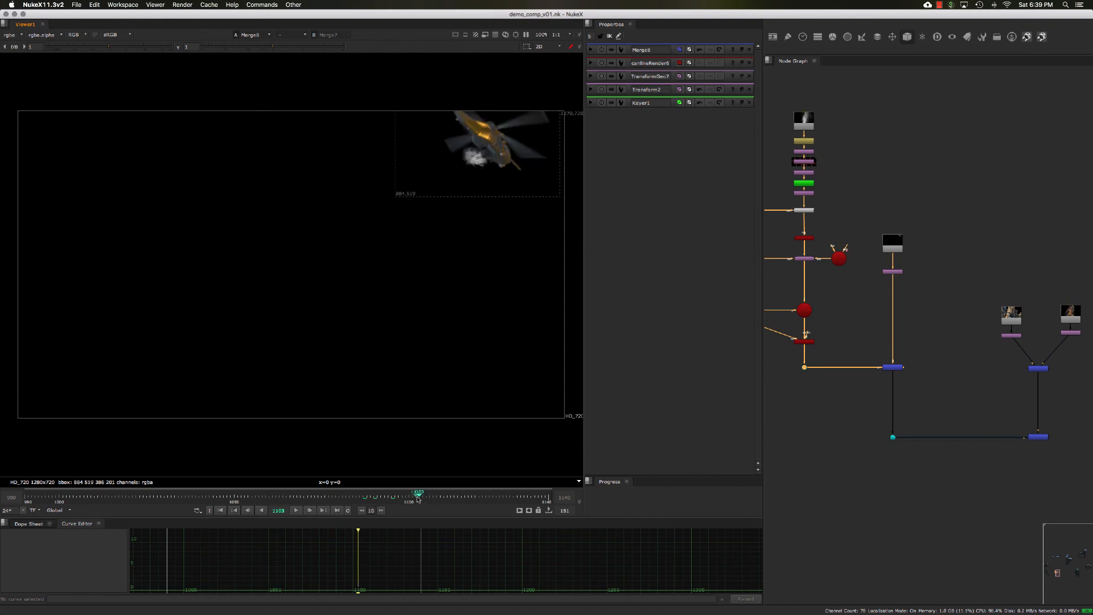
click(353, 498)
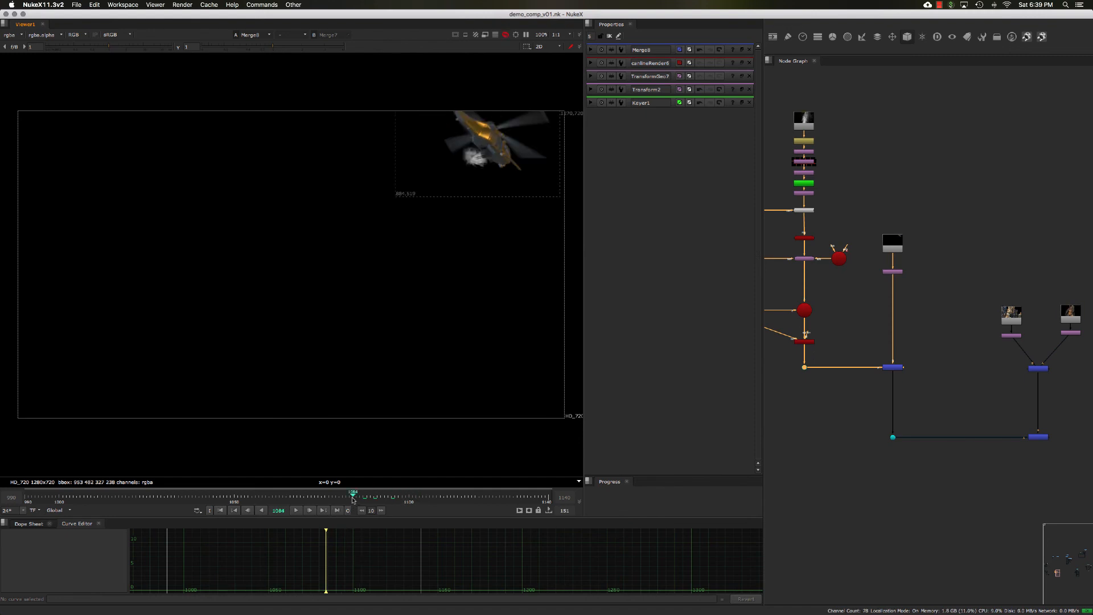
key(i)
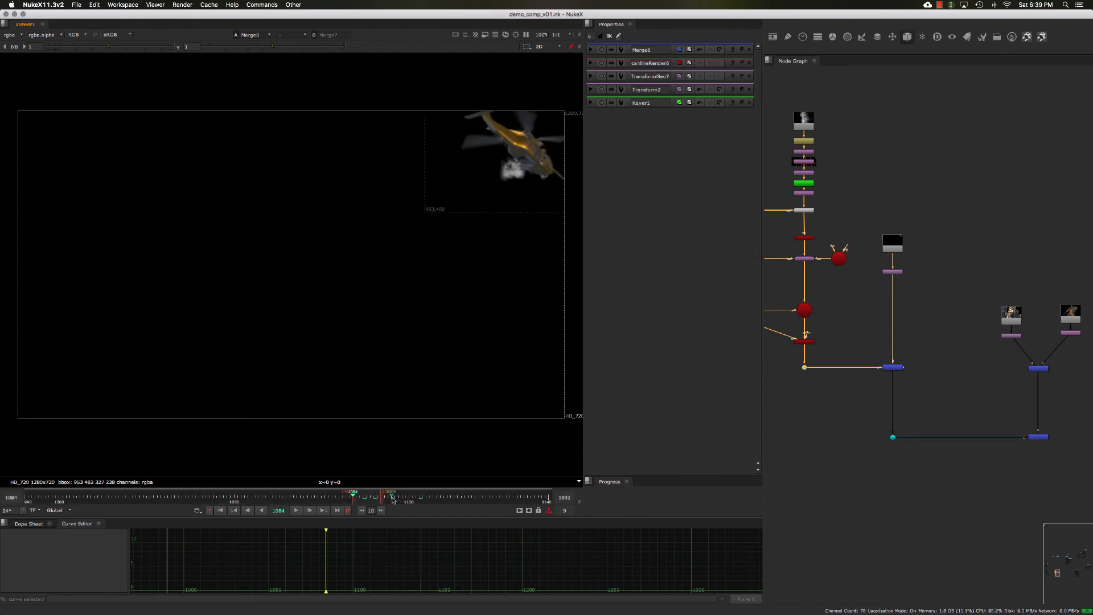
click(395, 498)
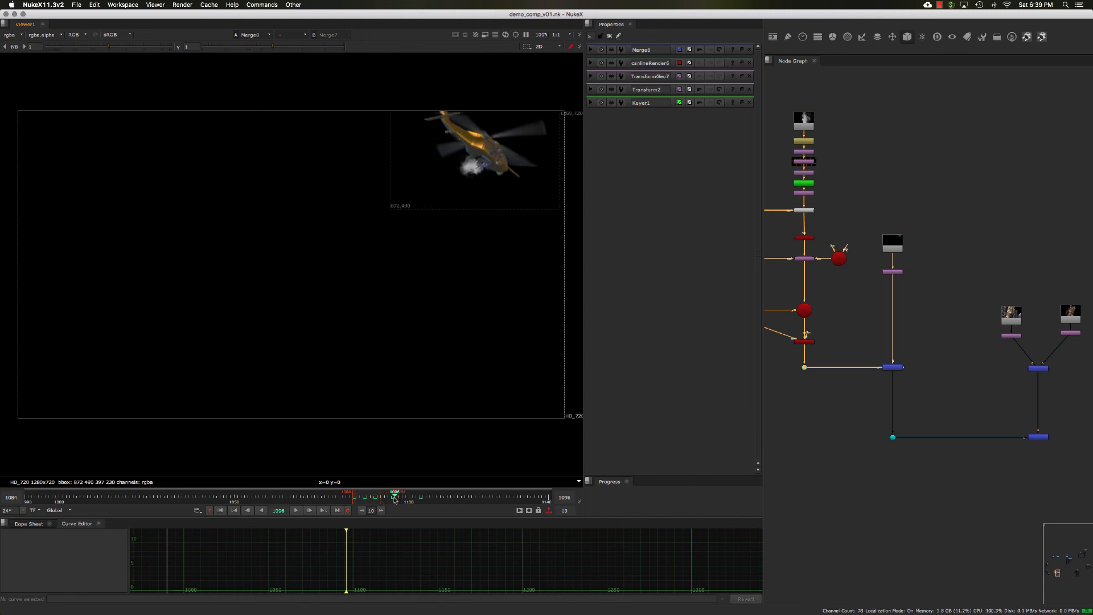
click(224, 510)
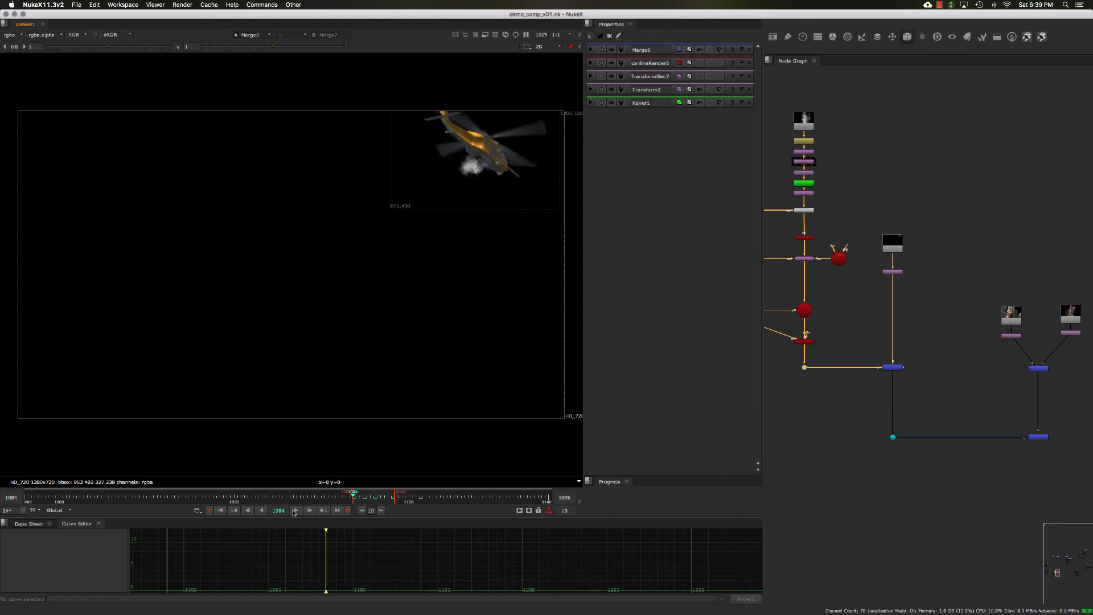
click(294, 511)
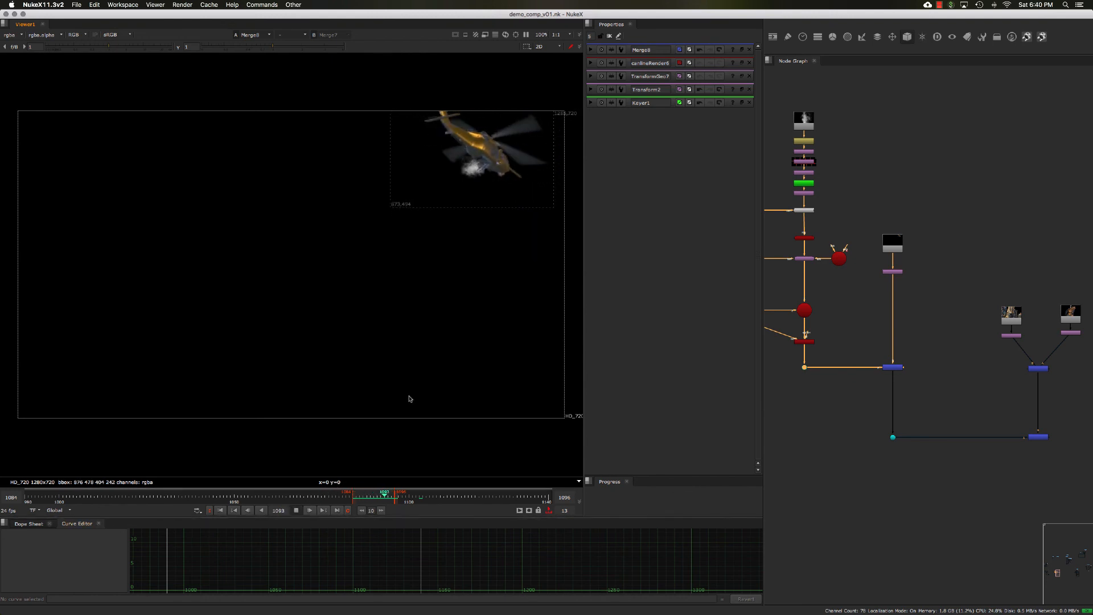
- Switch the viewer to 3D and look through the render camera
middle_drag(850, 280, 872, 286)
click(832, 271)
drag(832, 271, 853, 284)
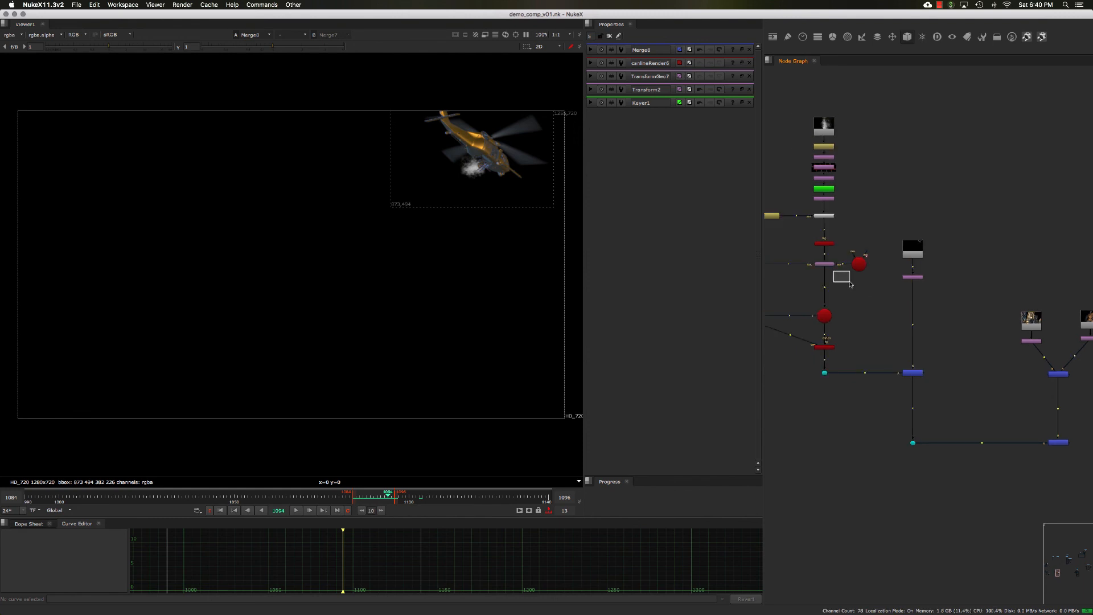
middle_drag(843, 281, 861, 299)
scroll(859, 268, up, 2)
scroll(837, 265, down, 2)
scroll(834, 266, up, 6)
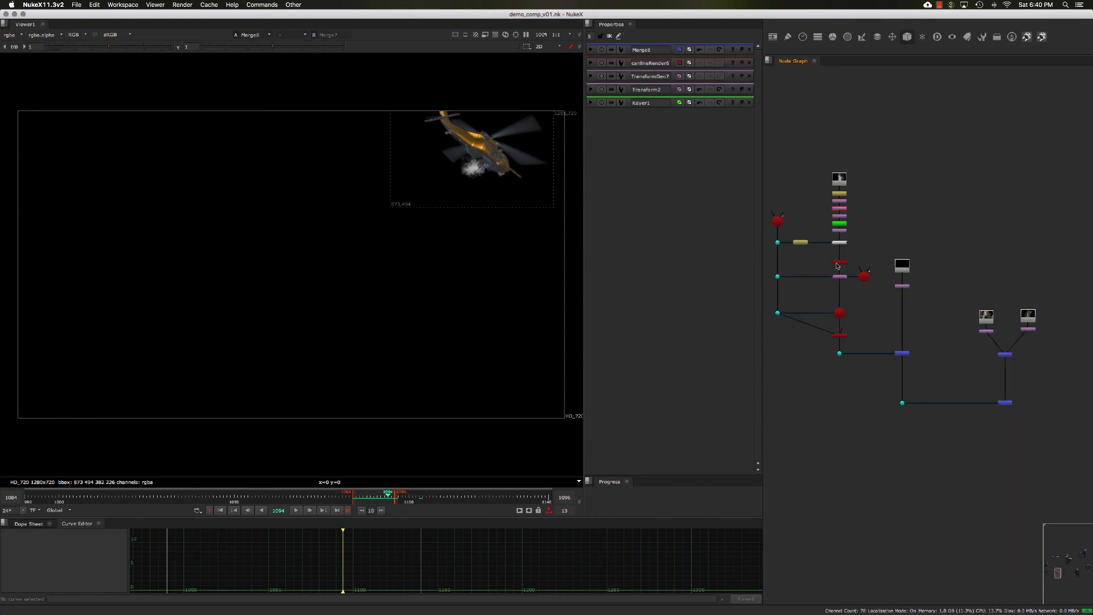
scroll(829, 267, up, 2)
middle_drag(830, 267, 887, 268)
click(896, 256)
key(Tab)
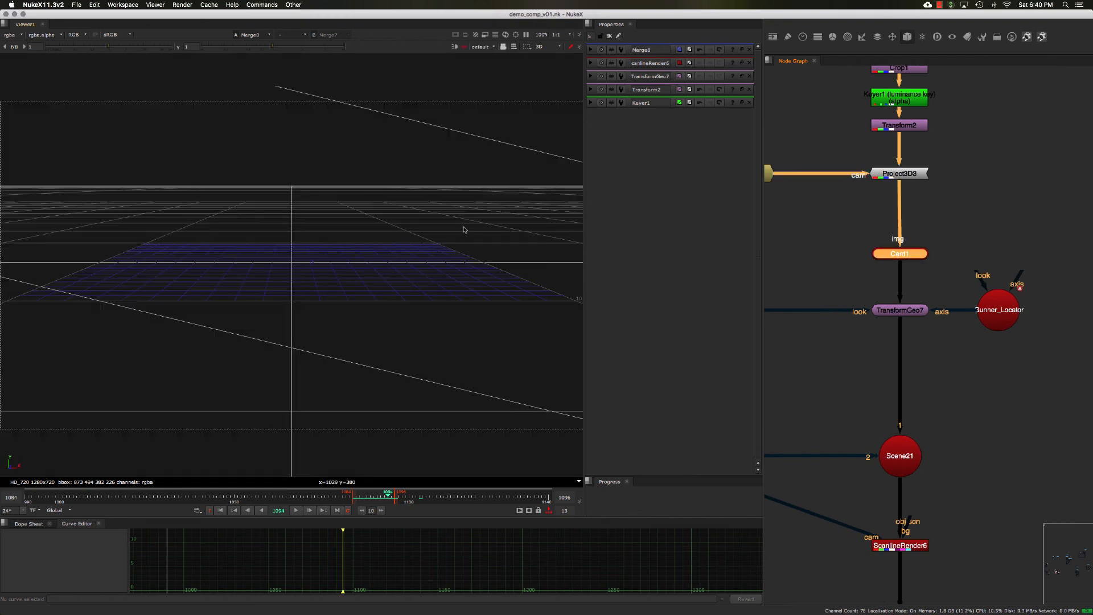
click(486, 49)
click(488, 73)
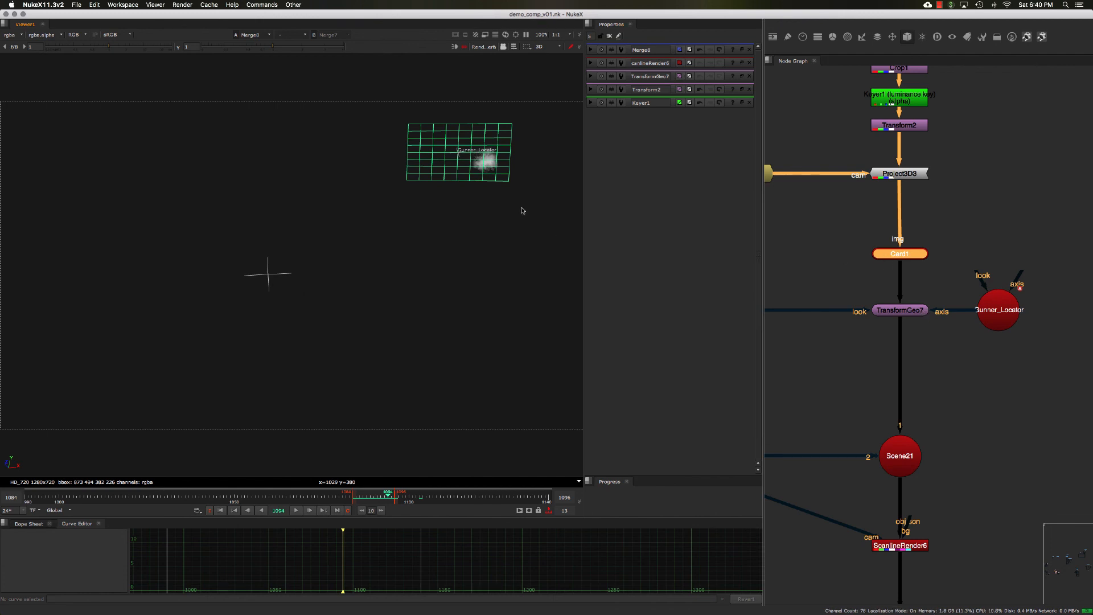
- Navigate the node graph to the smoke and helicopter Merge and view its output in the 2D viewer
middle_drag(936, 249, 915, 247)
click(915, 247)
click(897, 251)
scroll(932, 238, down, 5)
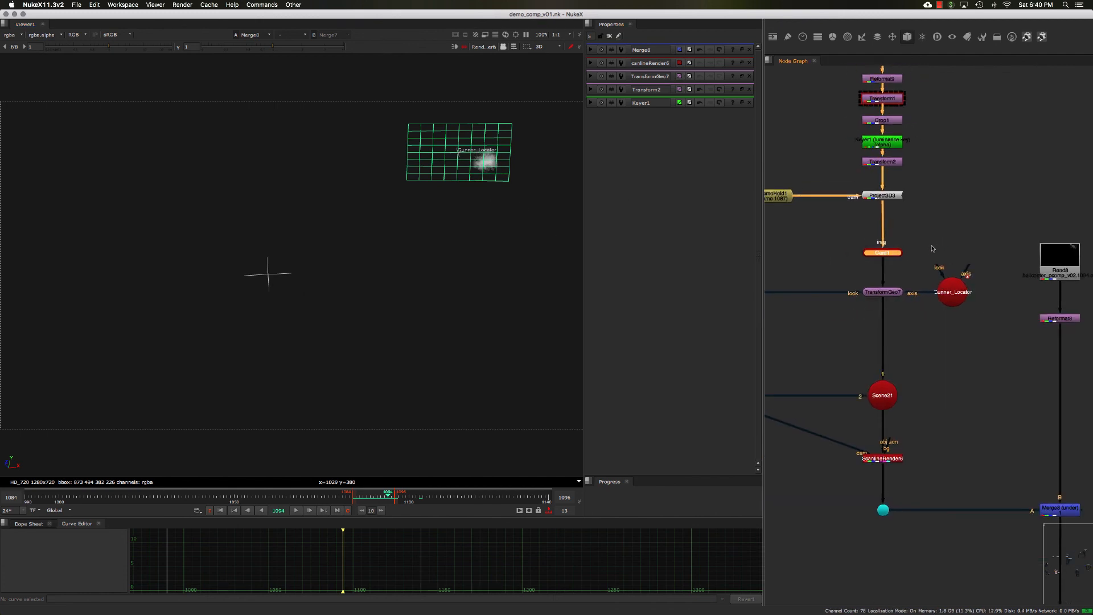
scroll(934, 256, down, 2)
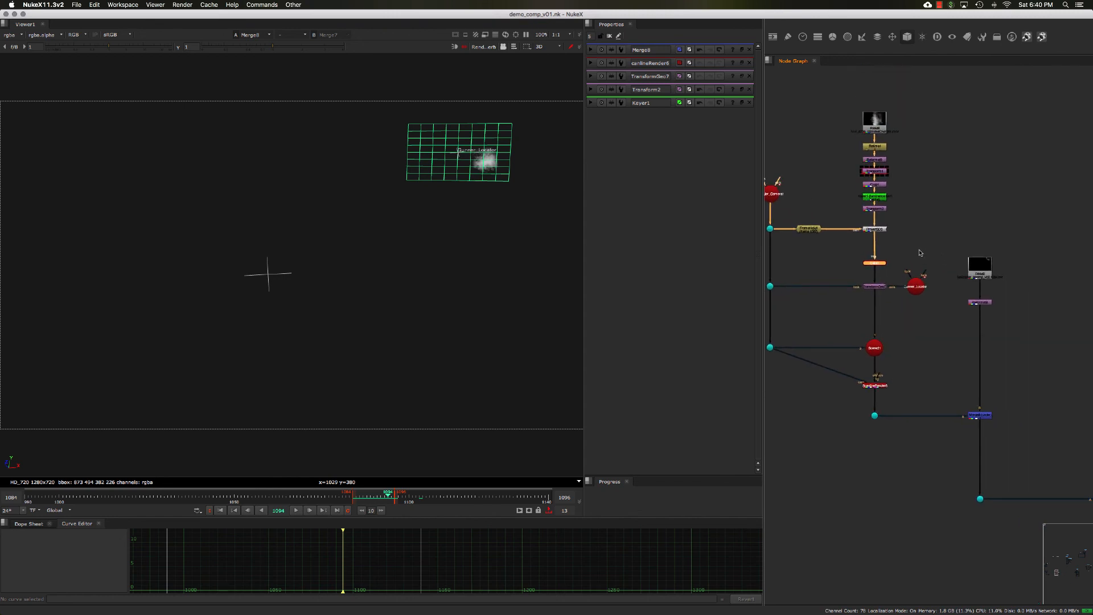
scroll(880, 249, up, 3)
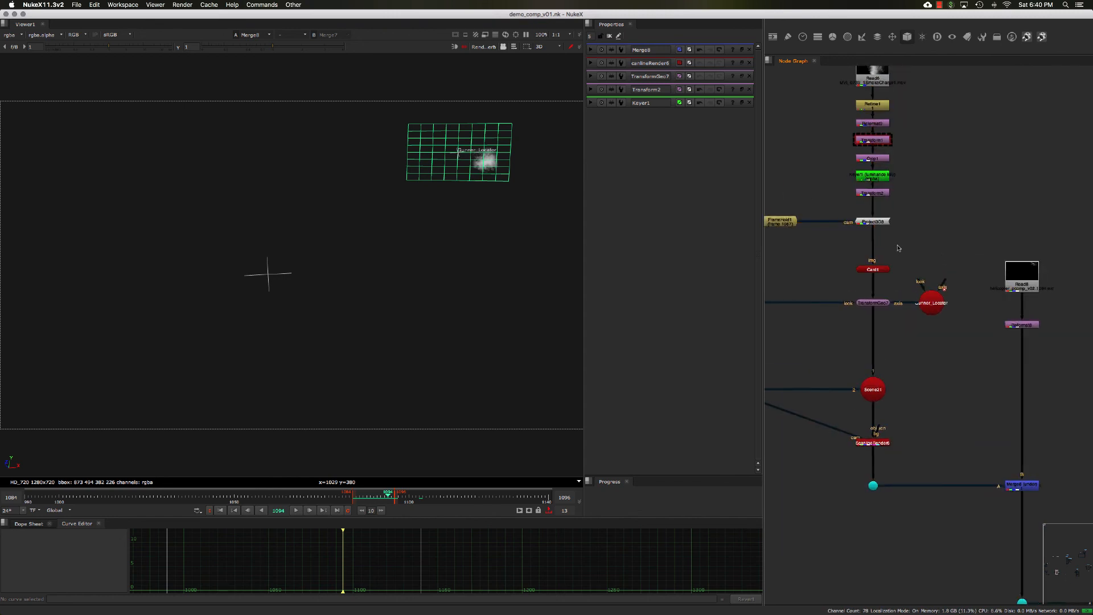
mouse_move(922, 247)
middle_down()
mouse_move(912, 246)
mouse_move(916, 260)
middle_up()
scroll(914, 251, down, 5)
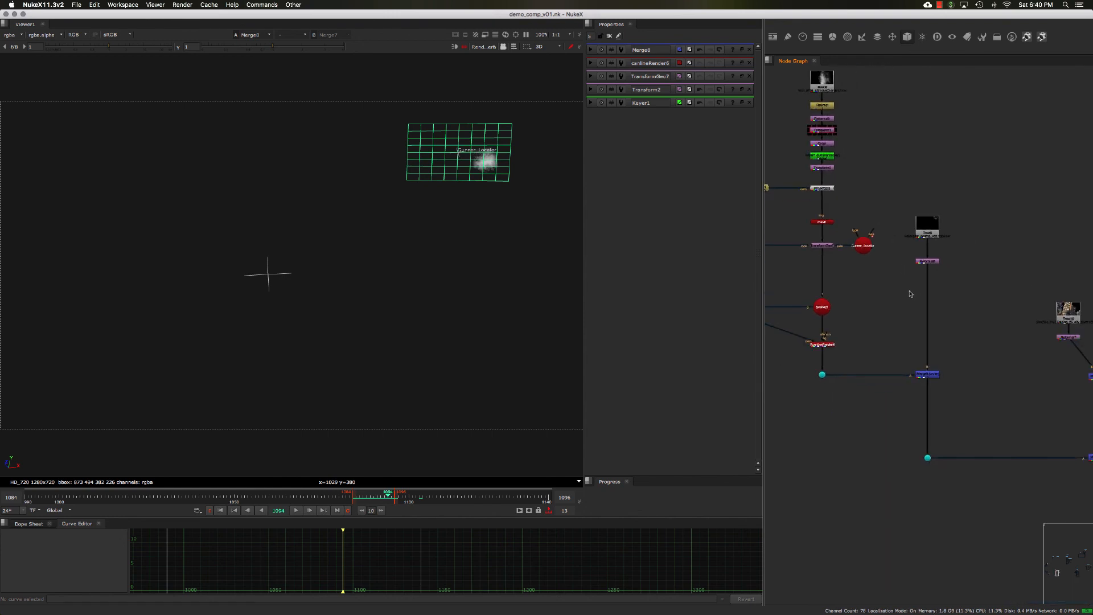
mouse_move(896, 357)
mouse_down()
mouse_move(967, 401)
mouse_move(958, 374)
mouse_move(880, 349)
mouse_up()
key(1)
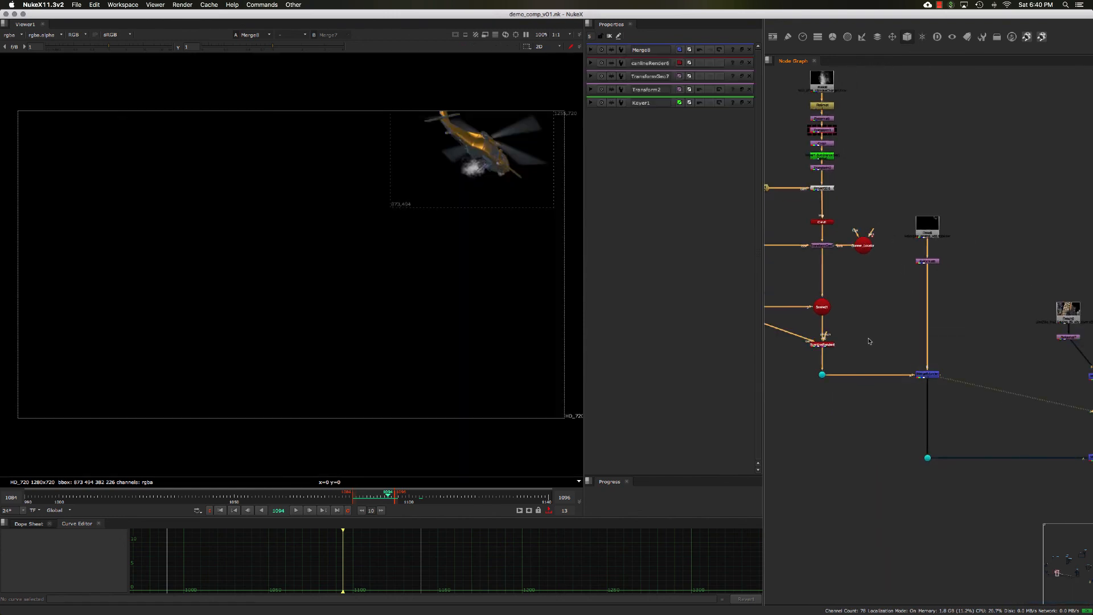
key(Tab)
key(Tab)
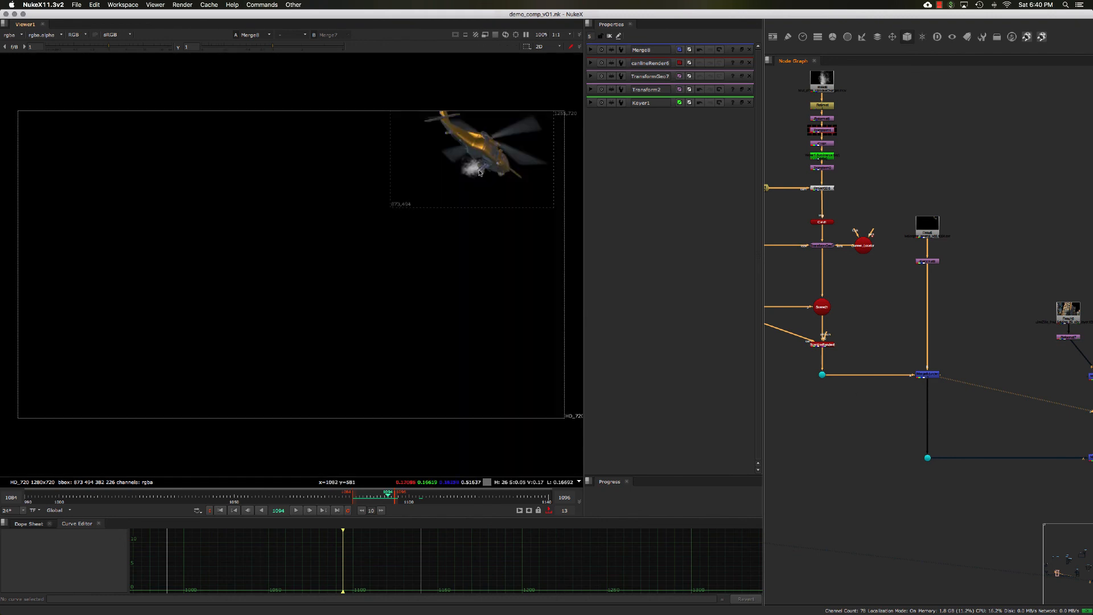
key(Tab)
key(Tab)
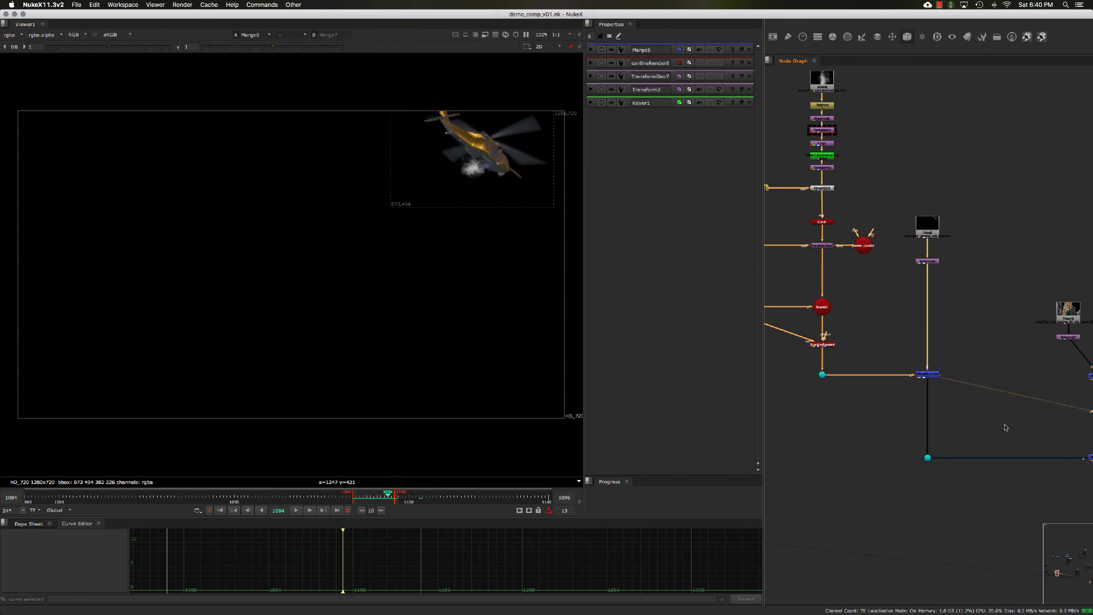
- View the downstream merge with the creature and city plates, then play the full comp from the first frame
middle_drag(1005, 427, 913, 403)
drag(940, 408, 1051, 472)
key(1)
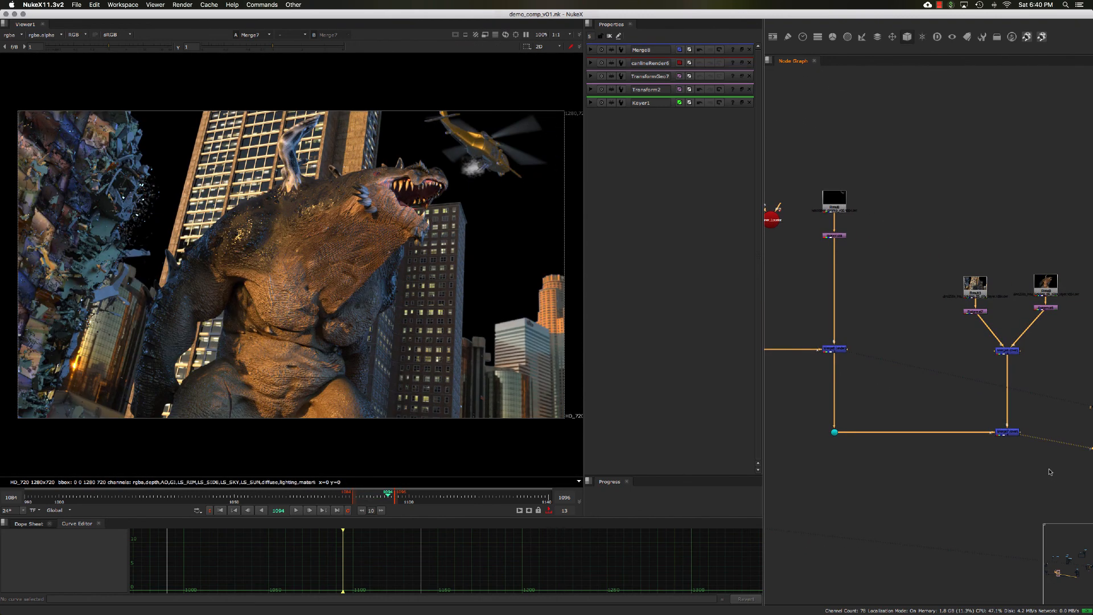
click(222, 511)
click(296, 510)
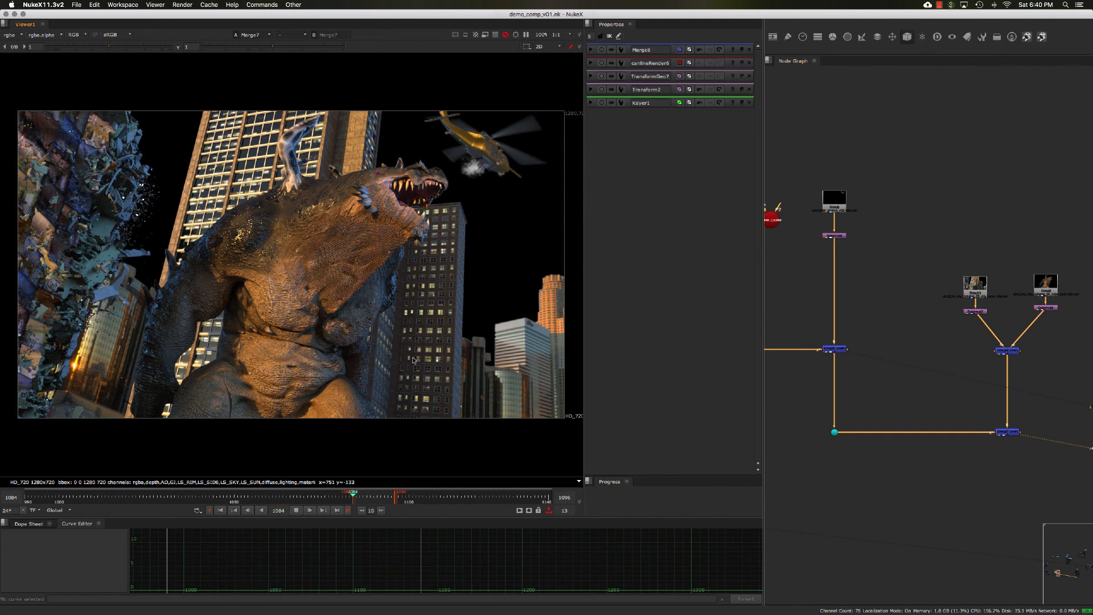